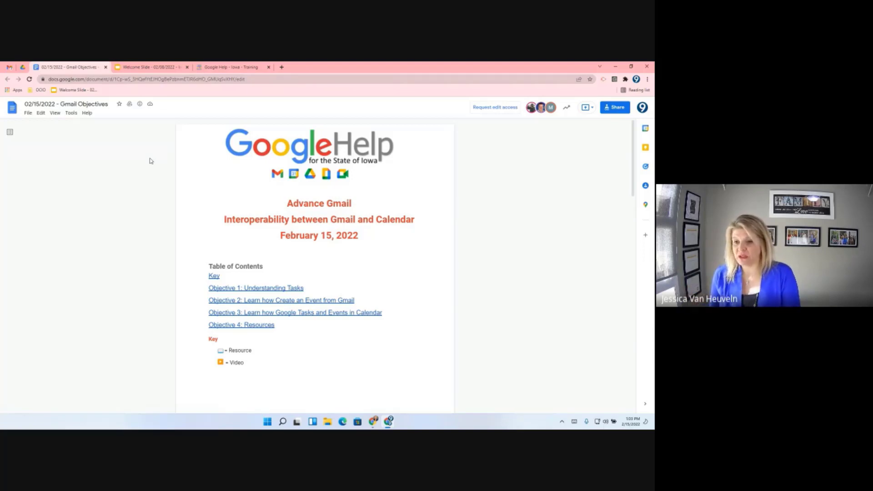
Review the Objective 1: Understanding Tasks section of the Gmail Objectives document and return to its table of contents.
scroll(314, 312, down, 8)
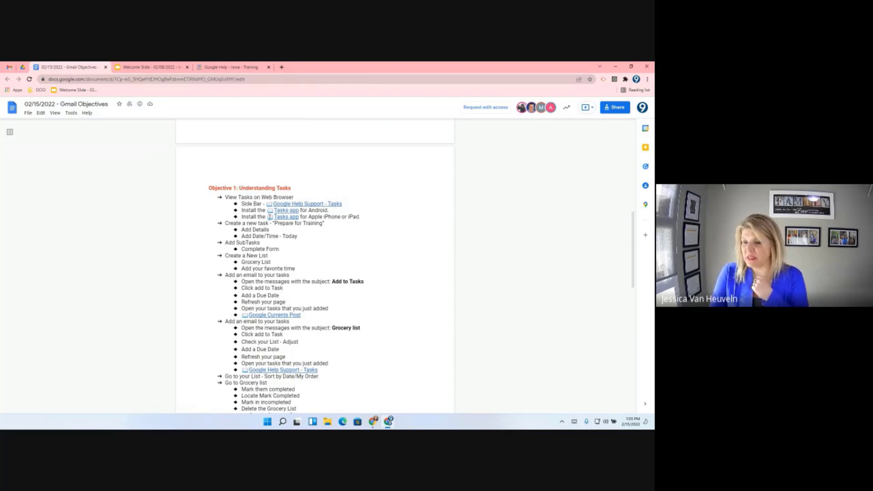
scroll(263, 282, up, 2)
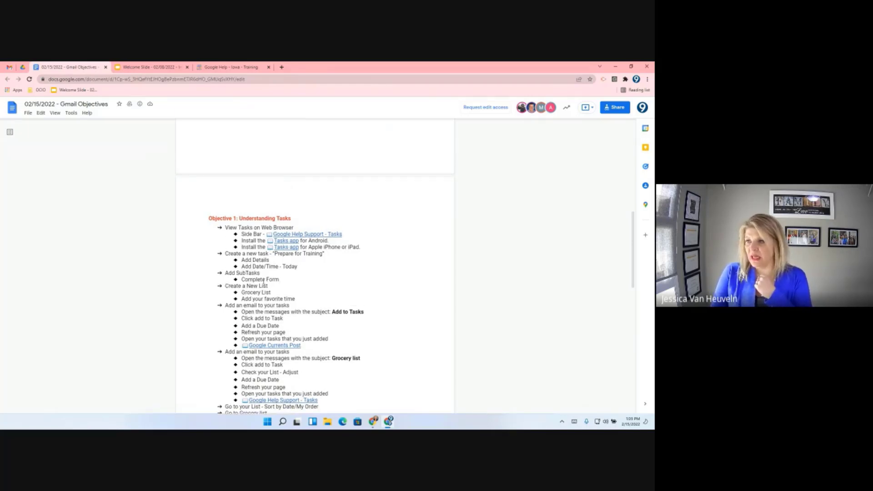
scroll(264, 282, up, 2)
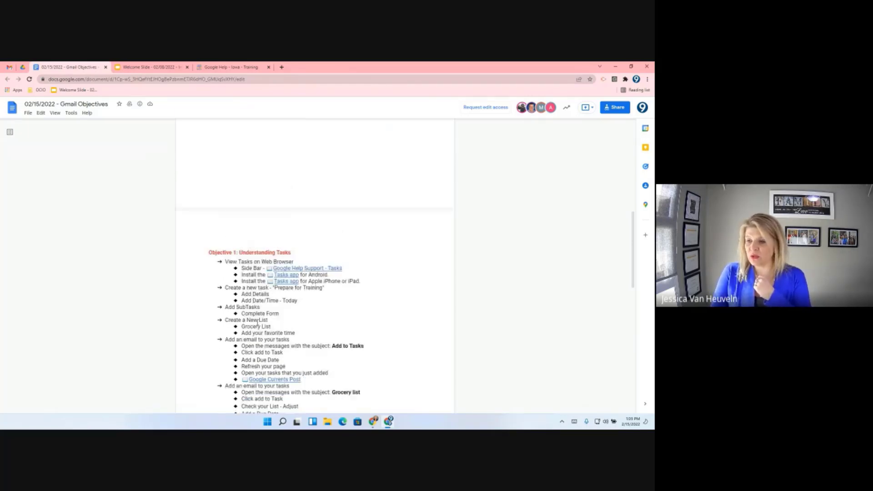
scroll(258, 324, up, 15)
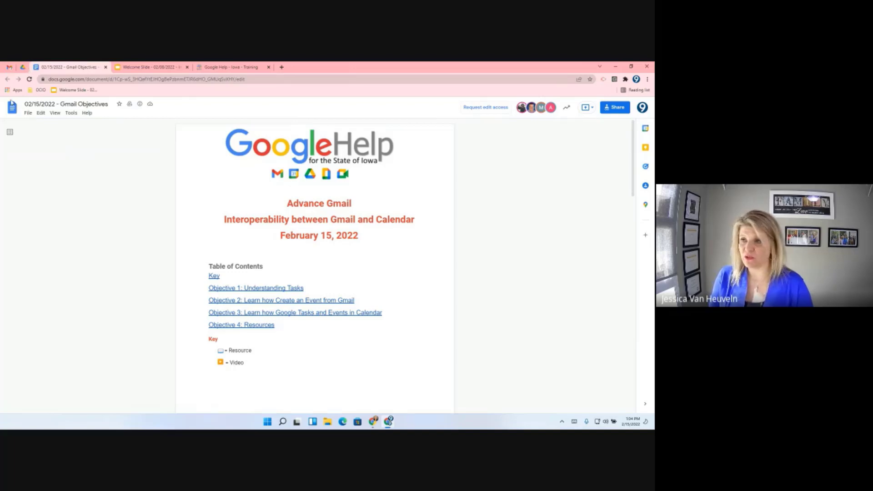
Switch to the Gmail inbox and reopen Google Tasks beside it.
click(9, 68)
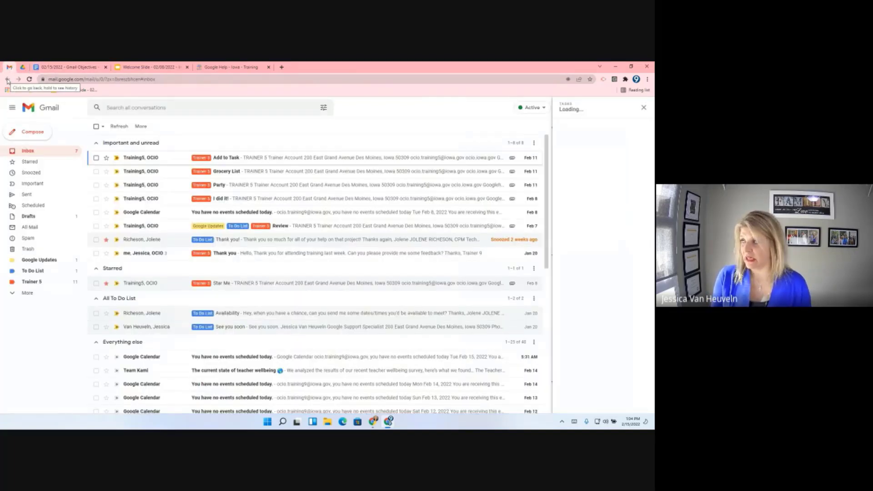
click(644, 108)
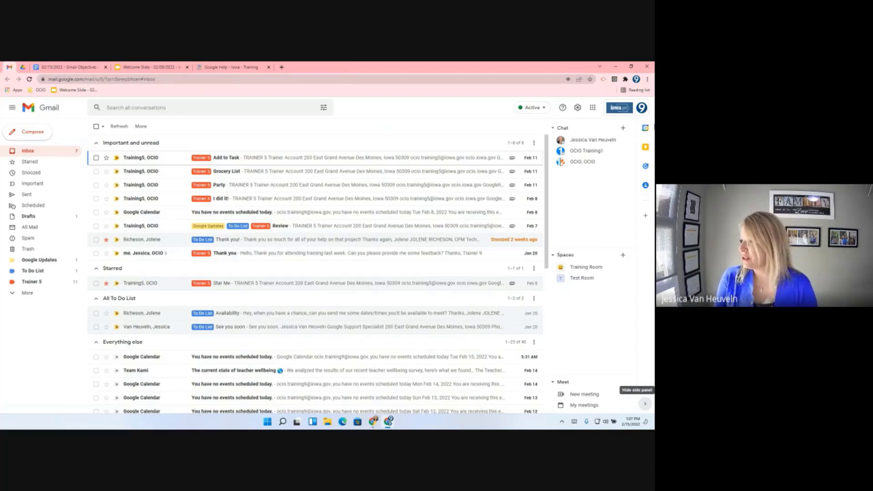
click(646, 165)
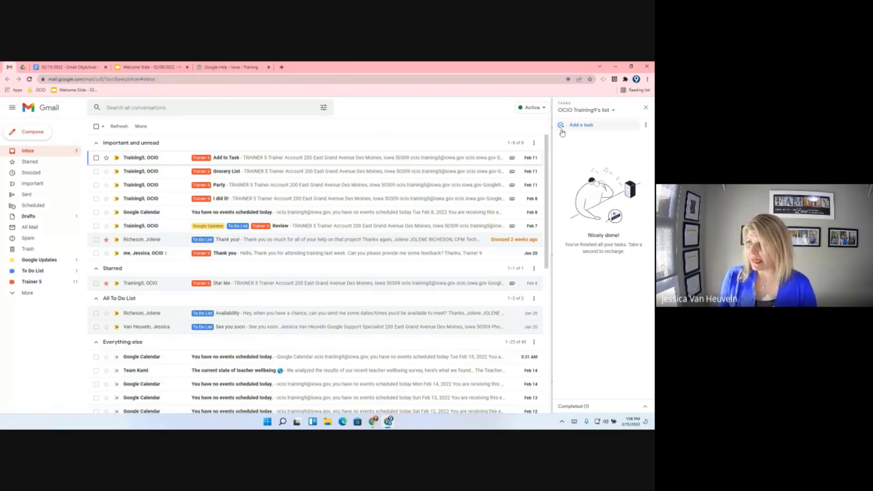
Create a task titled "Prepare for Training" with the details "Drive for Agency A".
click(575, 127)
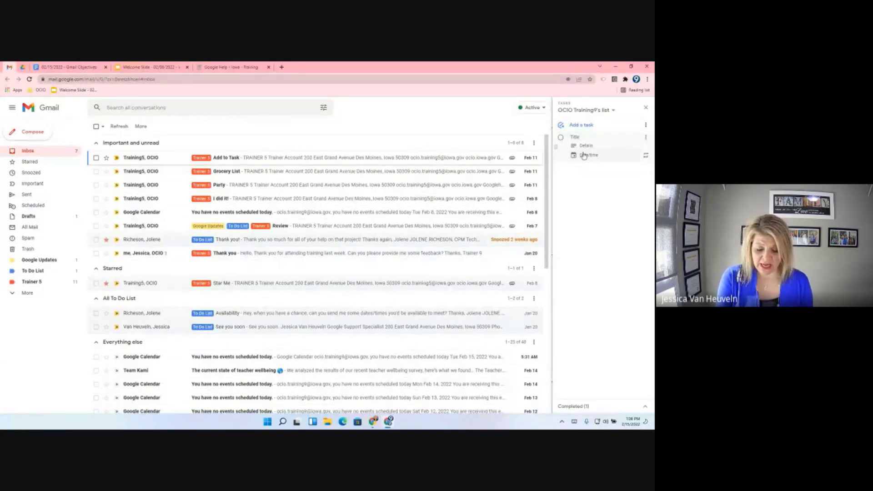
text(Prepa)
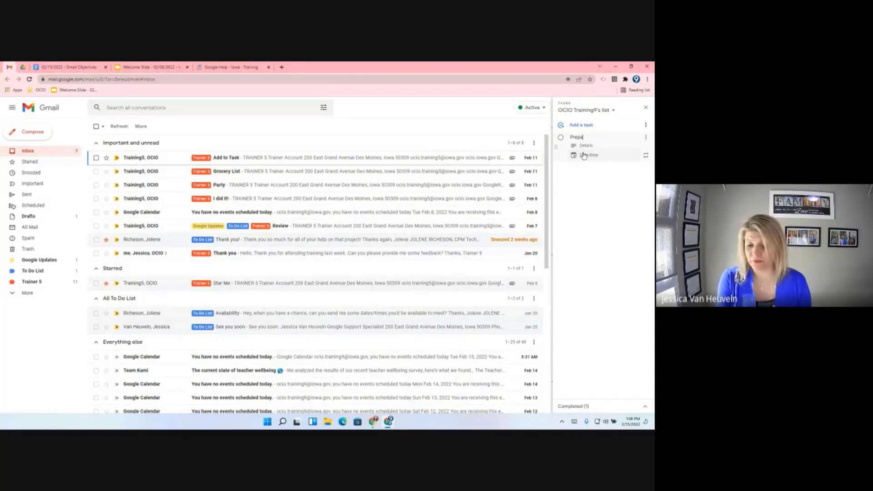
text(re for Training)
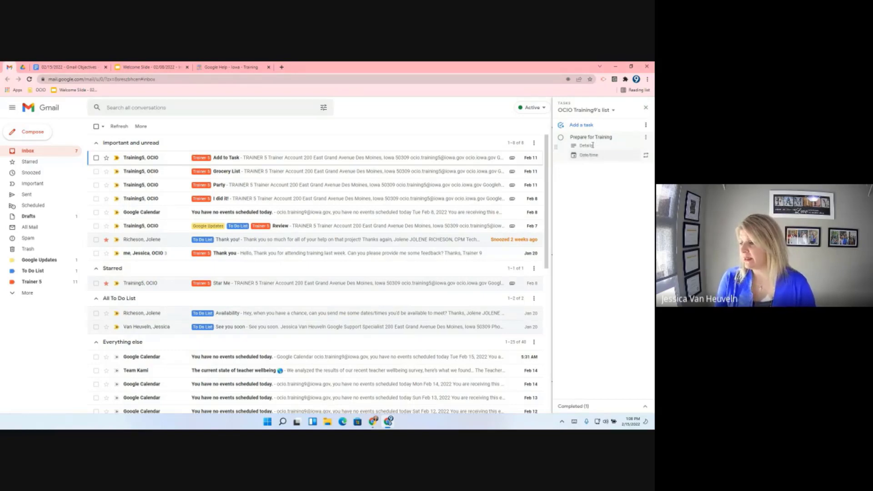
click(592, 145)
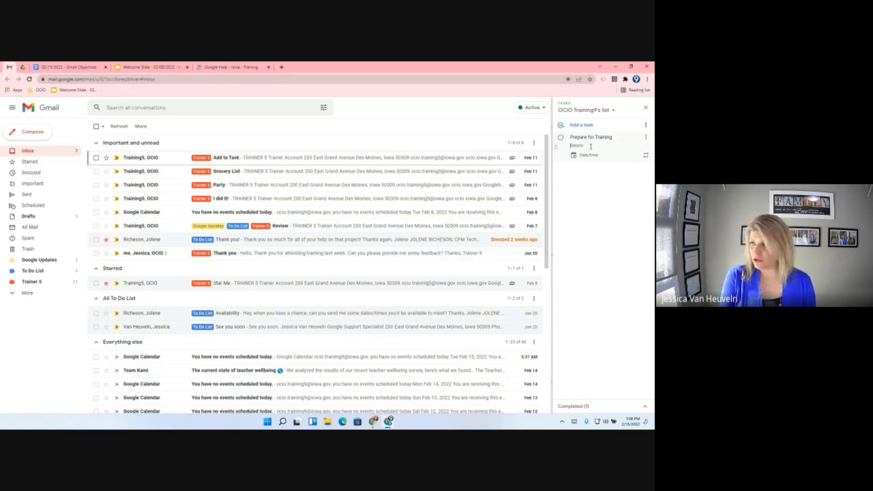
text(Drive for A)
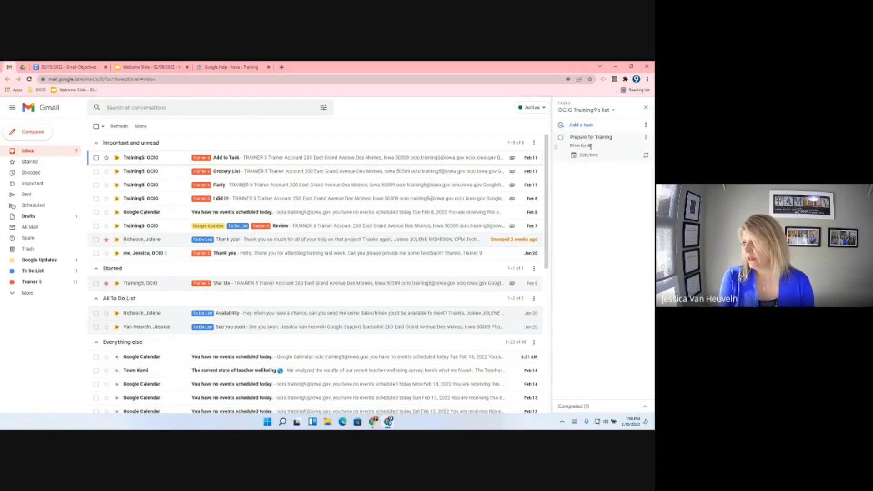
text(gency A)
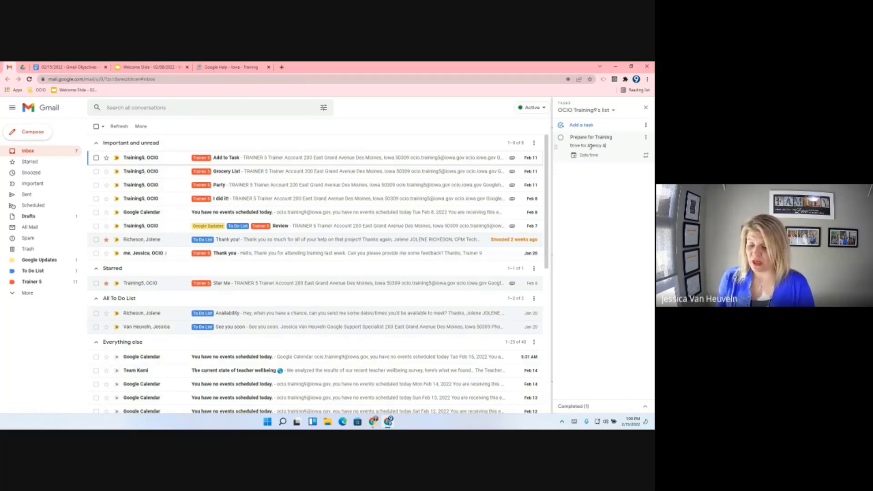
Schedule the Prepare for Training task for February 18, 2022 at 1:30 PM without repetition.
click(589, 155)
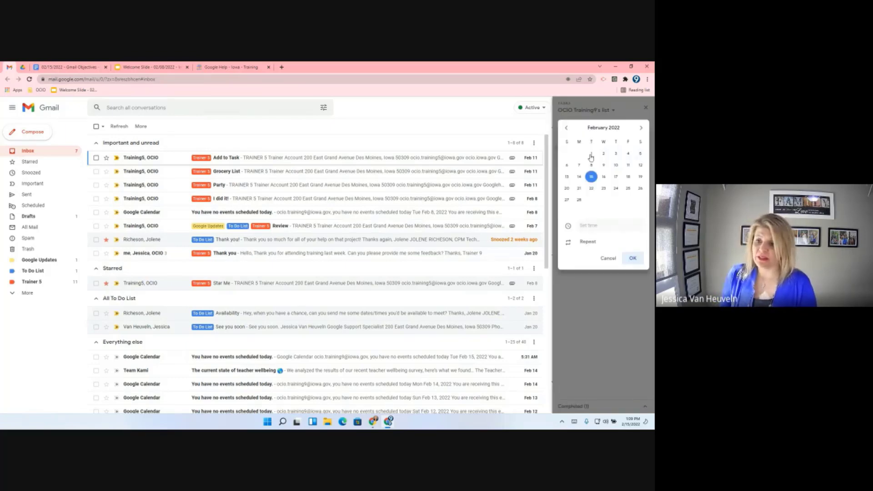
click(629, 178)
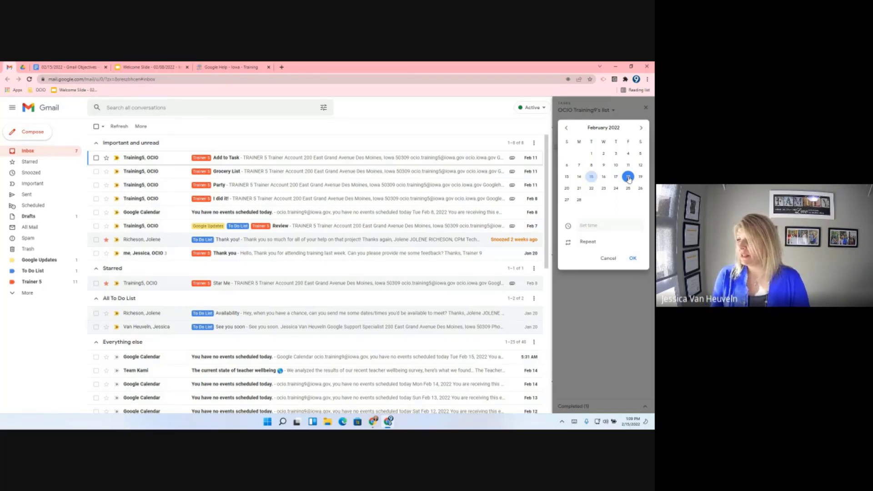
click(606, 229)
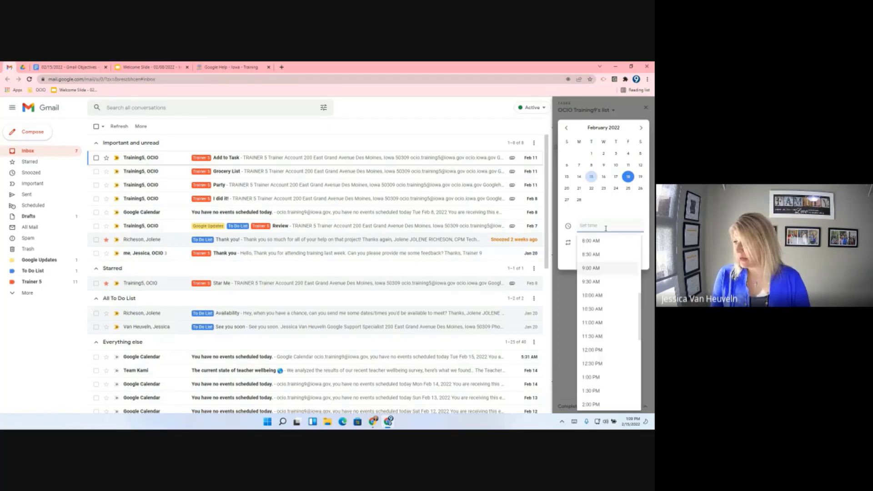
click(589, 397)
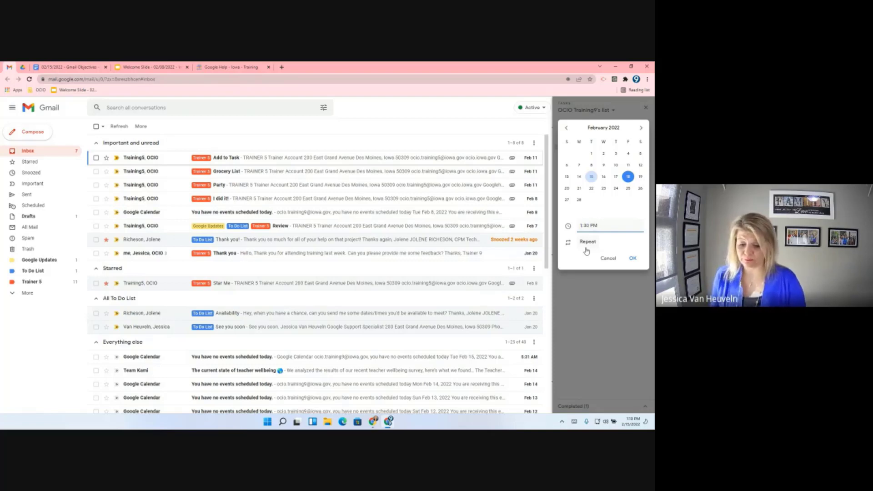
click(634, 259)
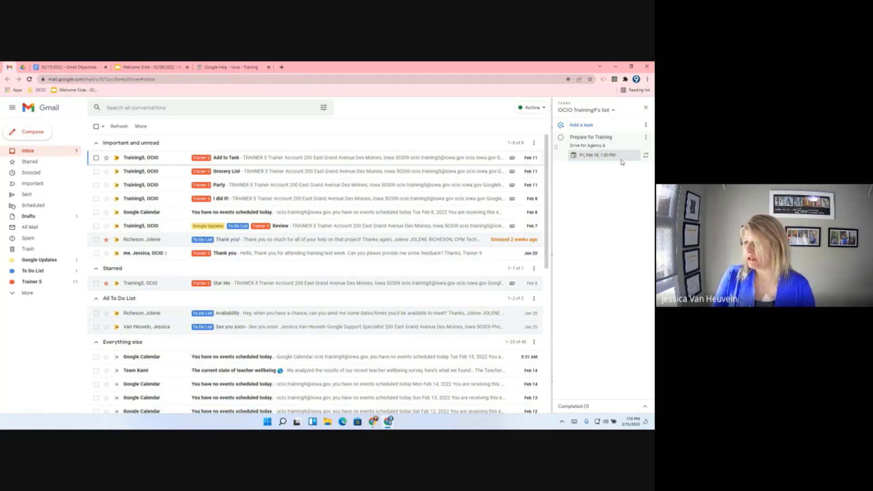
Delete the Prepare for Training task and undo the deletion.
click(646, 137)
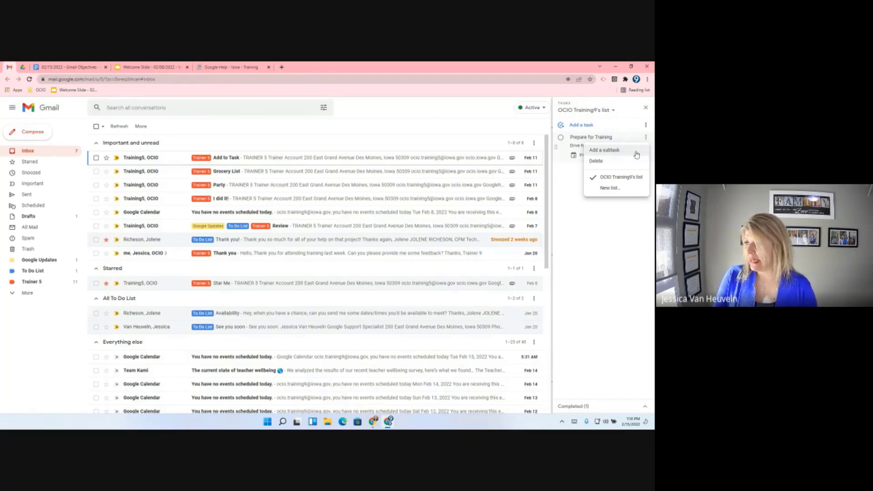
click(631, 176)
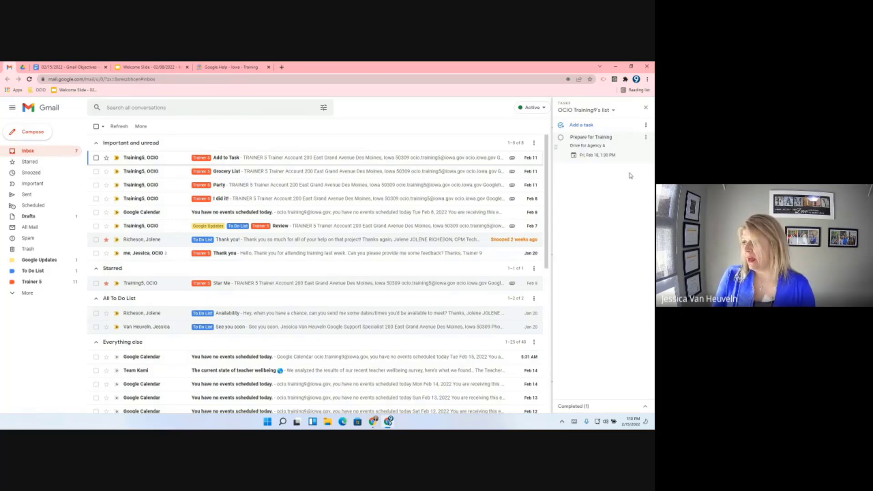
click(646, 137)
click(590, 160)
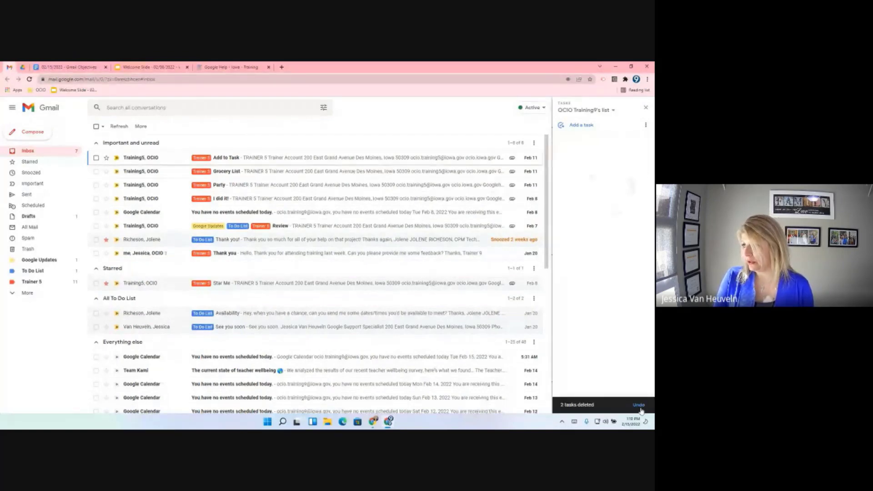
click(639, 405)
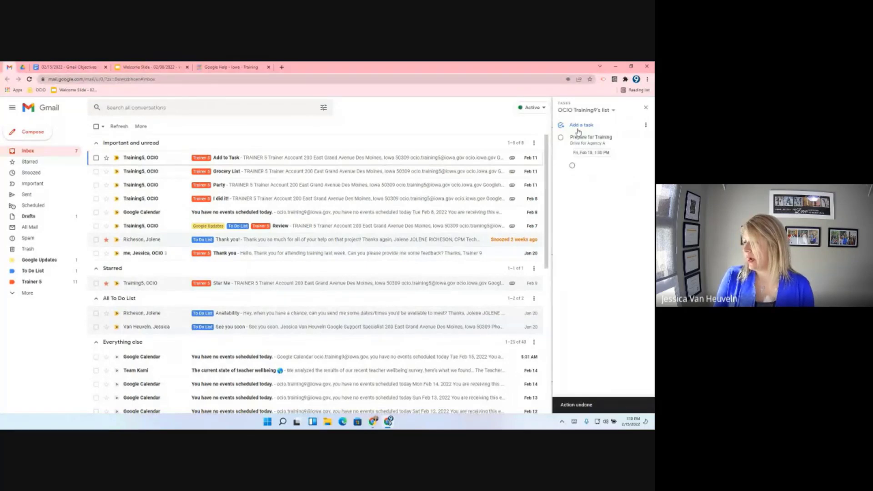
Title the blank subtask under Prepare for Training "Send out FOrm and Communication".
click(596, 168)
text(Send out FO)
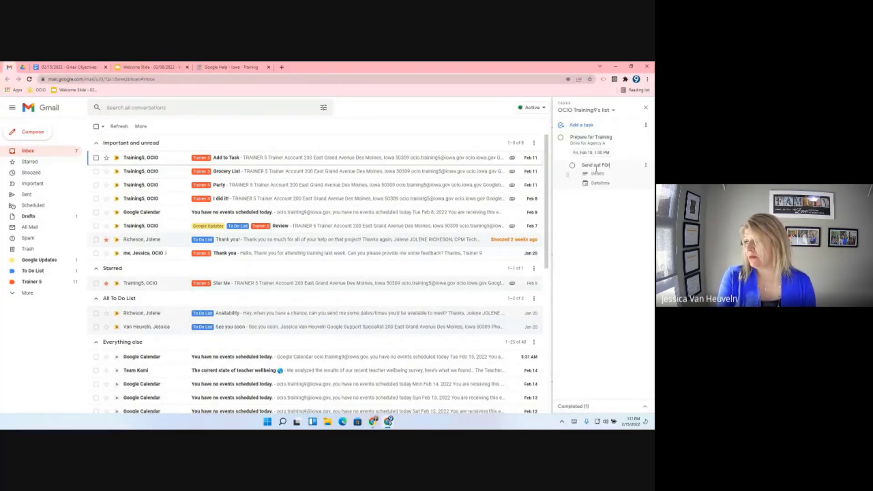
text(rm)
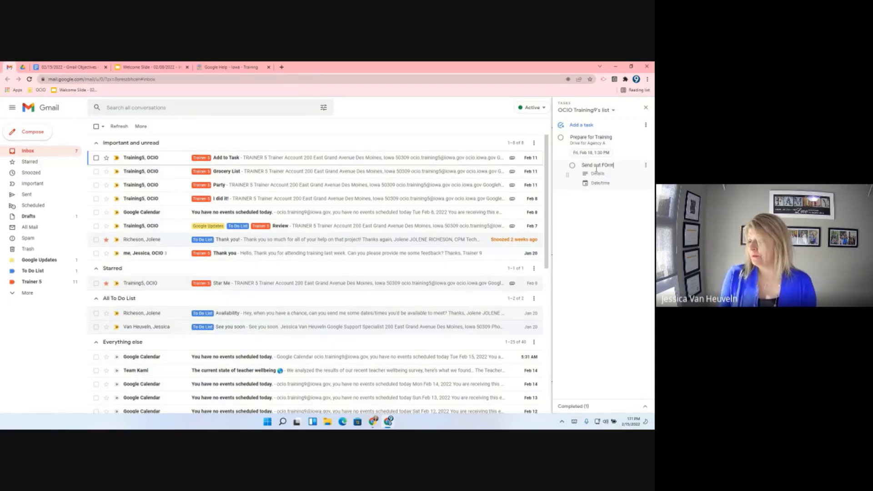
text( and Communication)
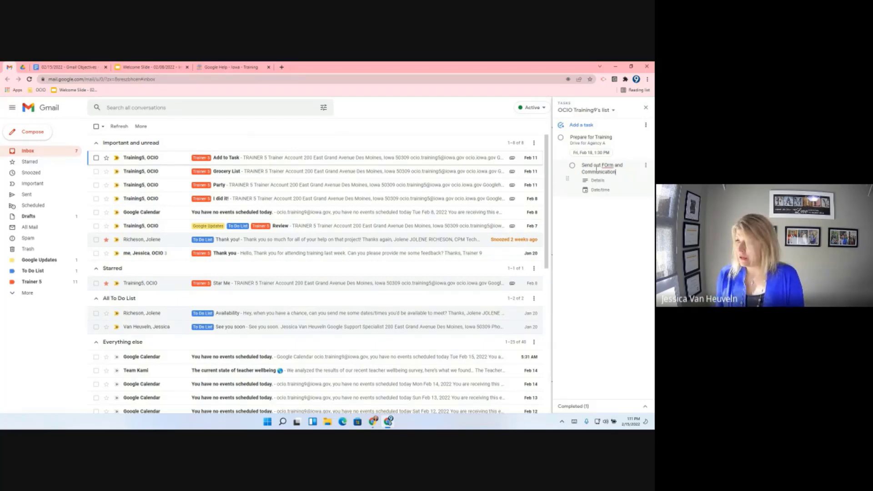
click(600, 220)
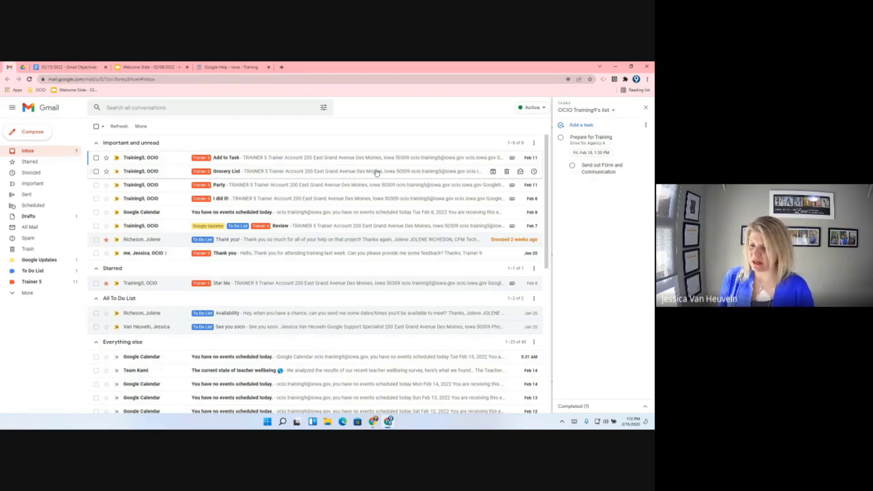
Create a new task list named "Grocery List".
click(614, 111)
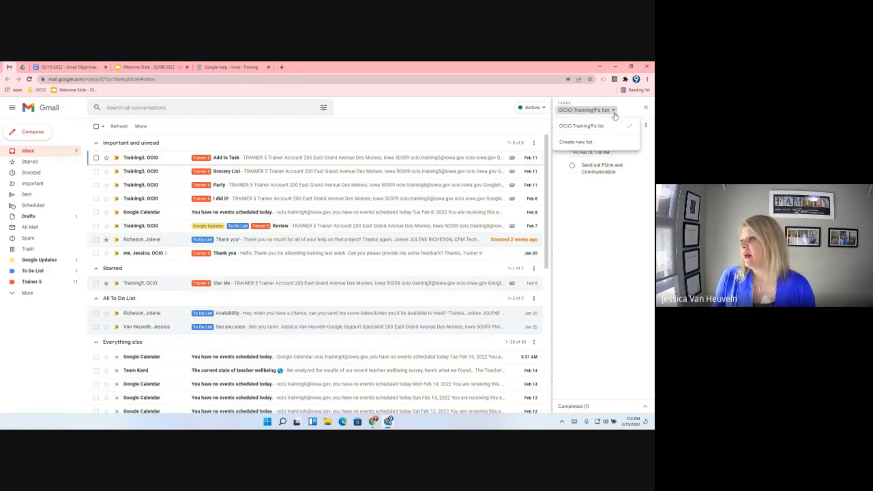
click(576, 146)
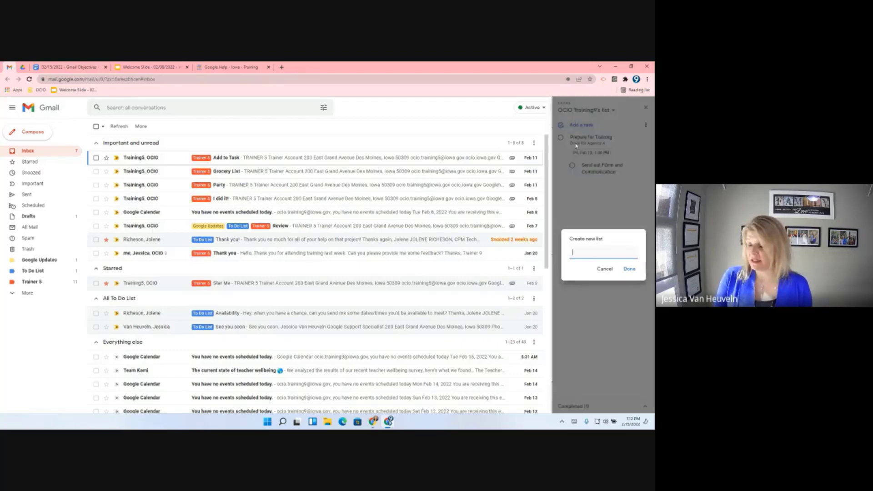
text(Grocery)
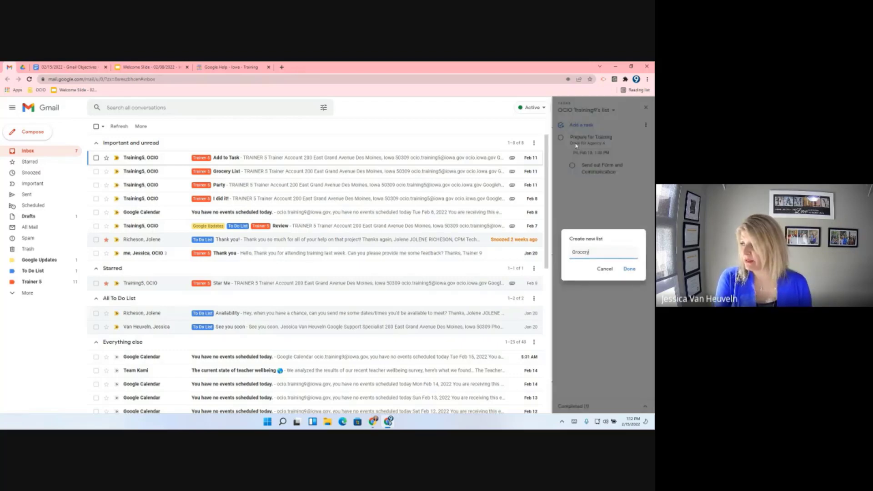
text( List)
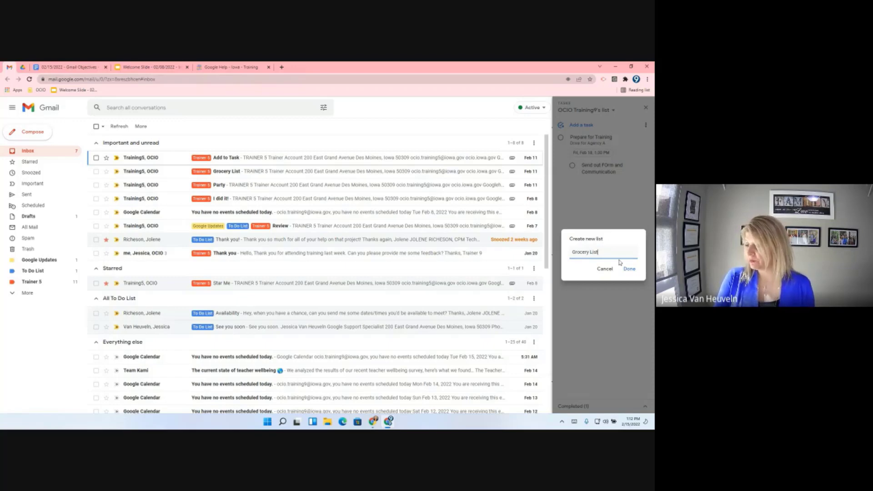
click(633, 271)
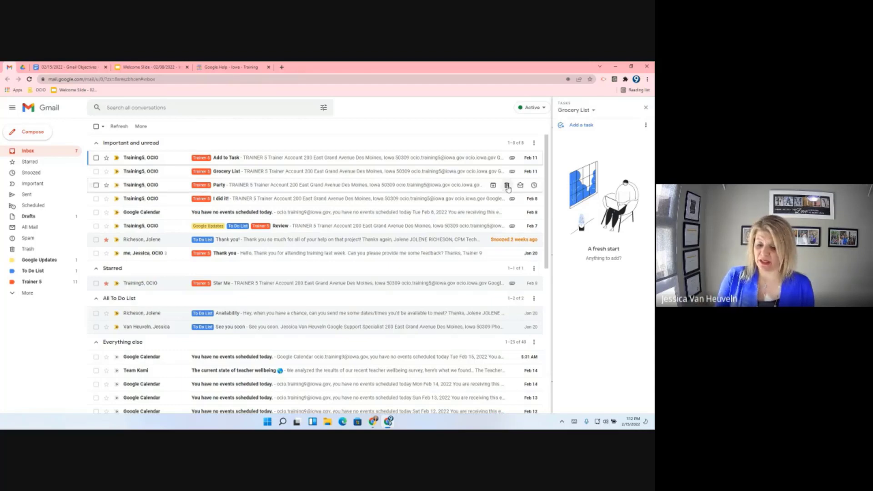
Switch back and forth between OCIO Training9's list and the Grocery List, finishing on OCIO Training9's list.
click(592, 111)
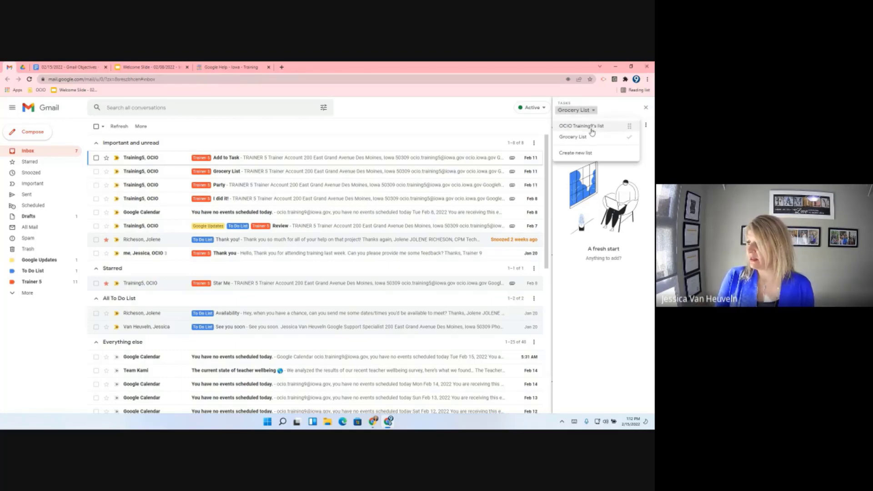
click(591, 126)
click(616, 113)
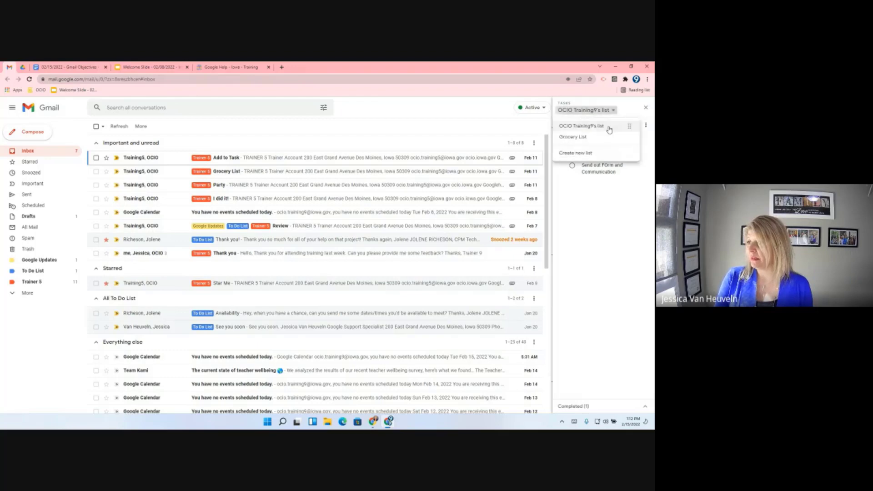
click(603, 135)
click(594, 111)
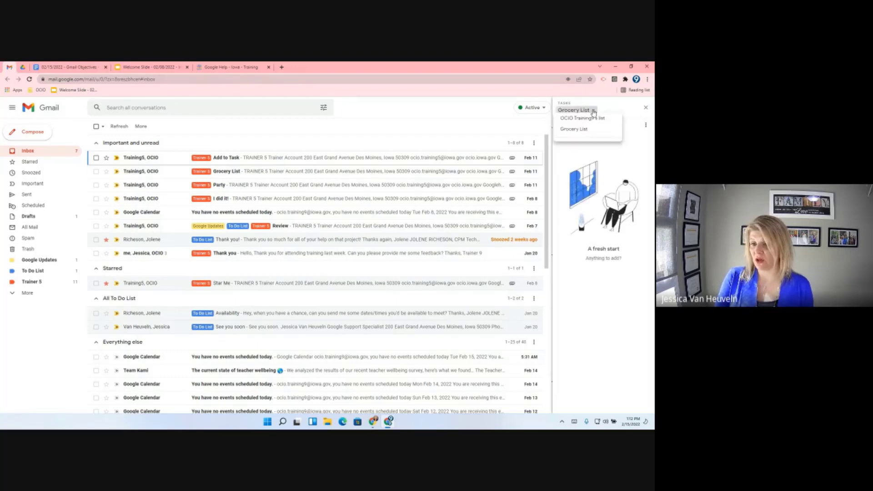
click(591, 136)
click(596, 113)
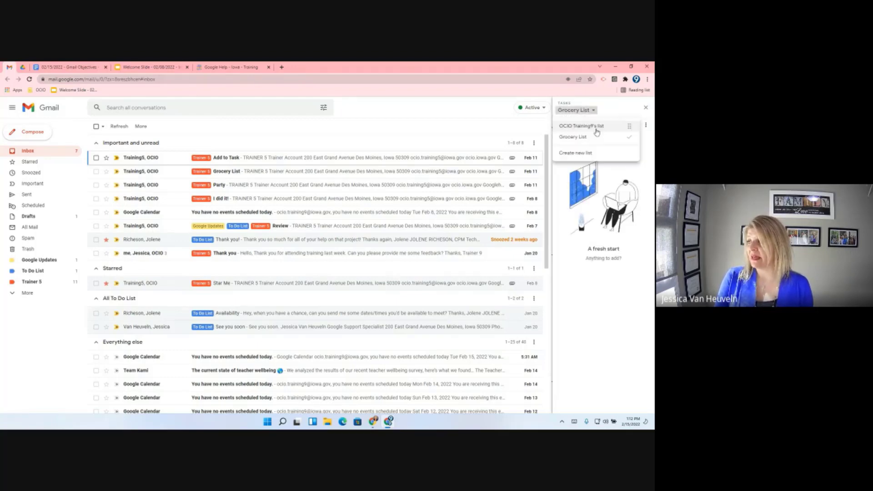
click(597, 126)
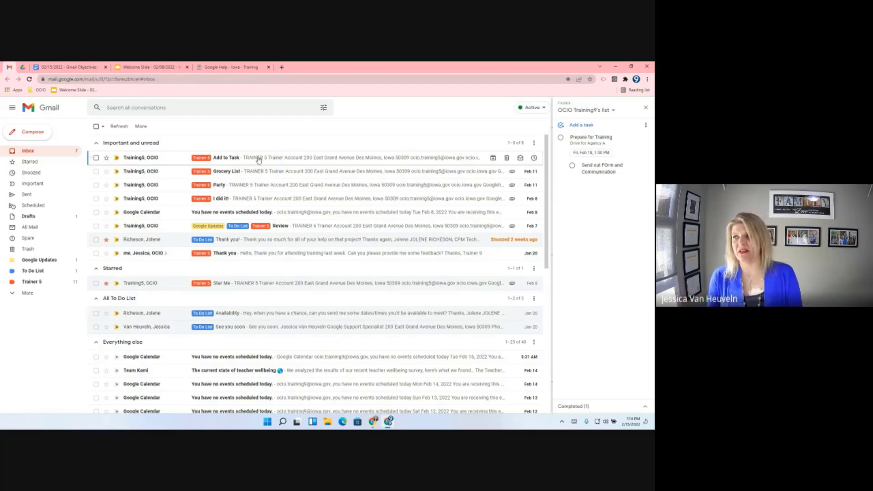
Create a task from the "Add to Task" email in OCIO Training9's list and return to the inbox.
click(258, 158)
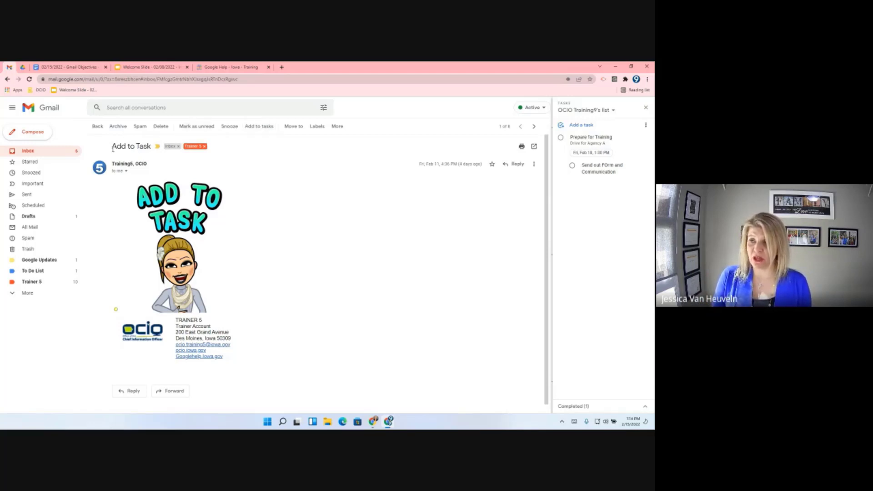
drag(113, 146, 151, 146)
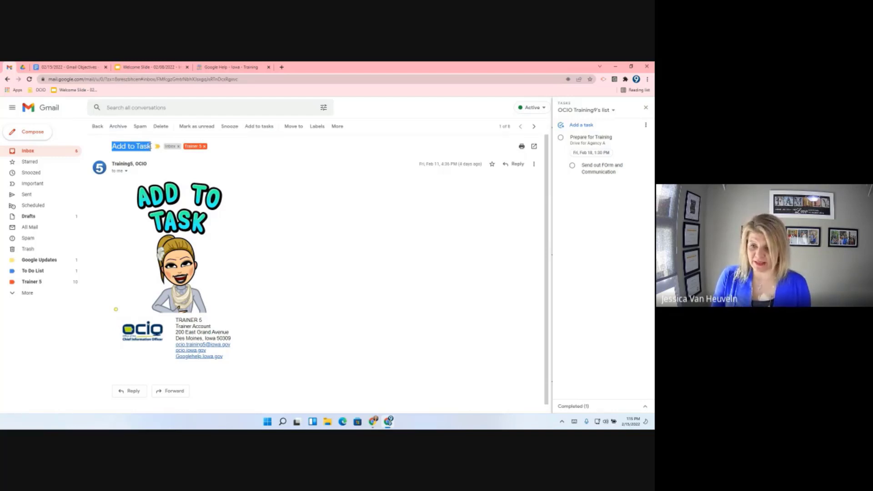
click(263, 187)
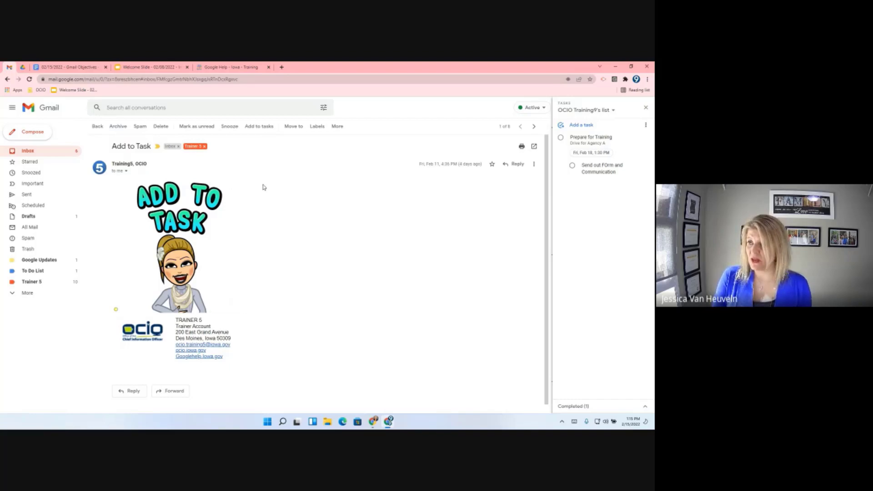
click(262, 132)
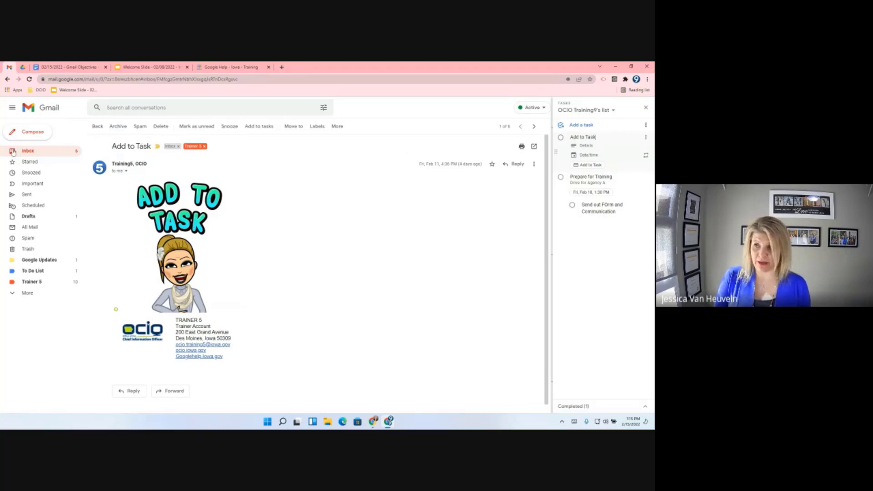
click(28, 152)
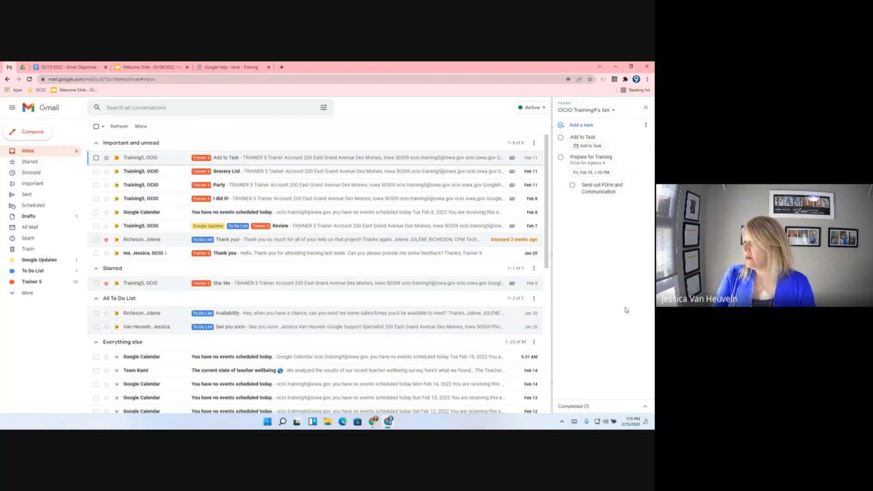
Close and reopen Google Tasks, and open the email linked to the Add to Task task.
click(646, 108)
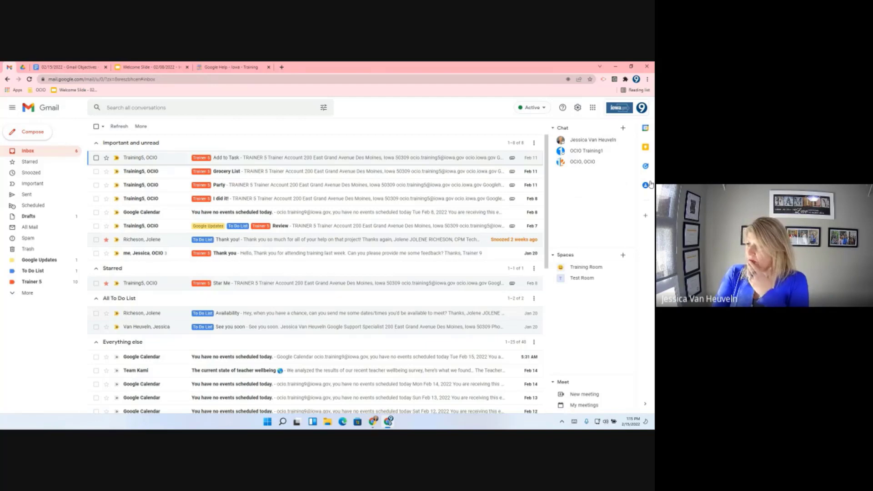
click(646, 166)
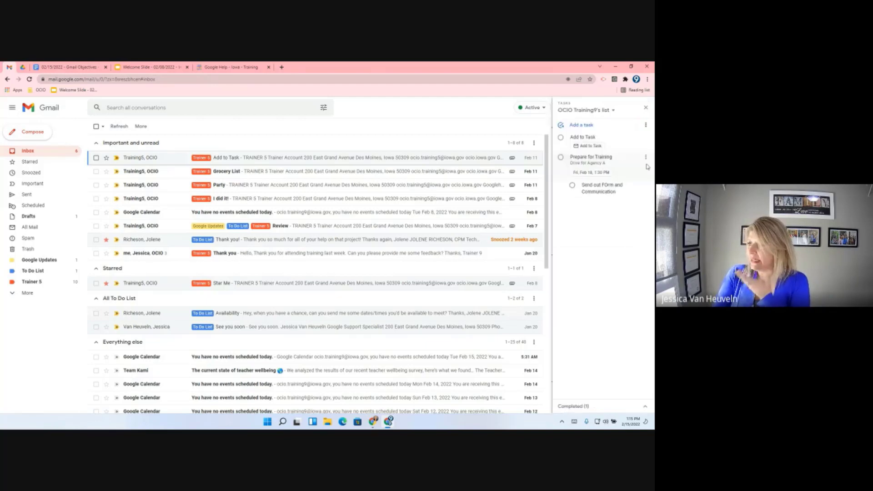
click(589, 147)
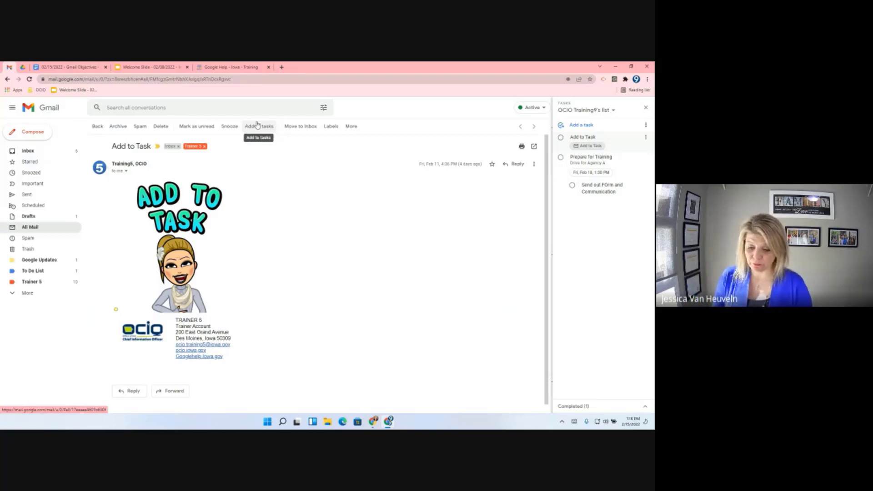
Mark the Add to Task task as completed and undo the completion.
click(647, 138)
click(588, 141)
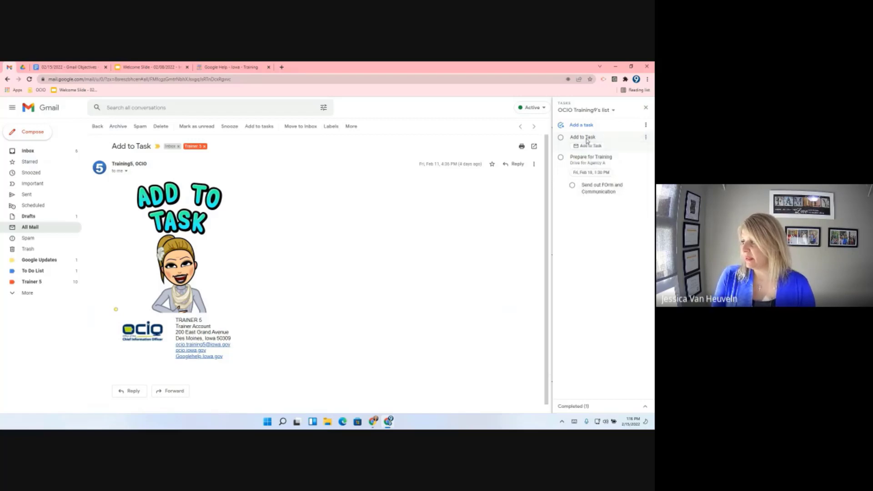
click(561, 137)
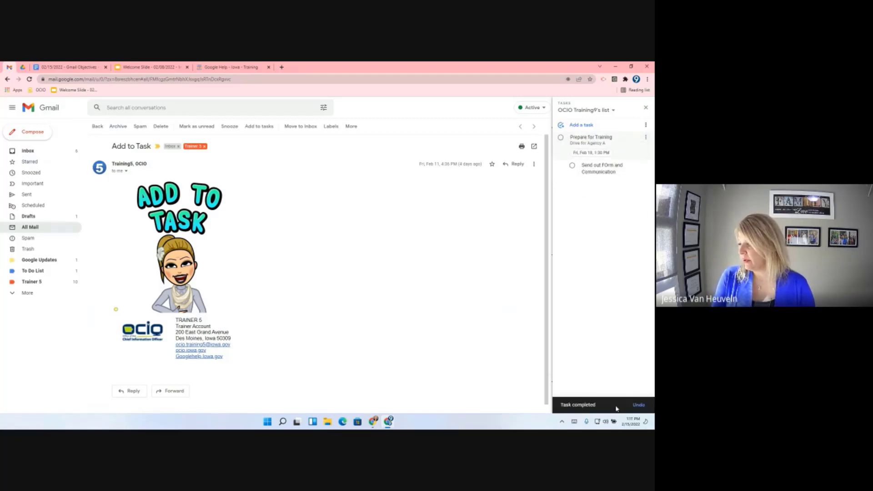
click(638, 405)
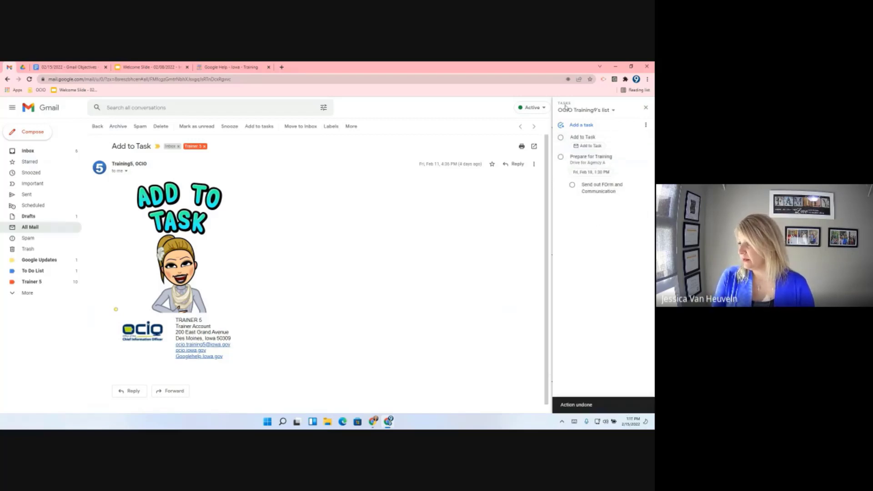
Schedule the Add to Task task for February 17, 2022 at 10:00 AM.
click(587, 137)
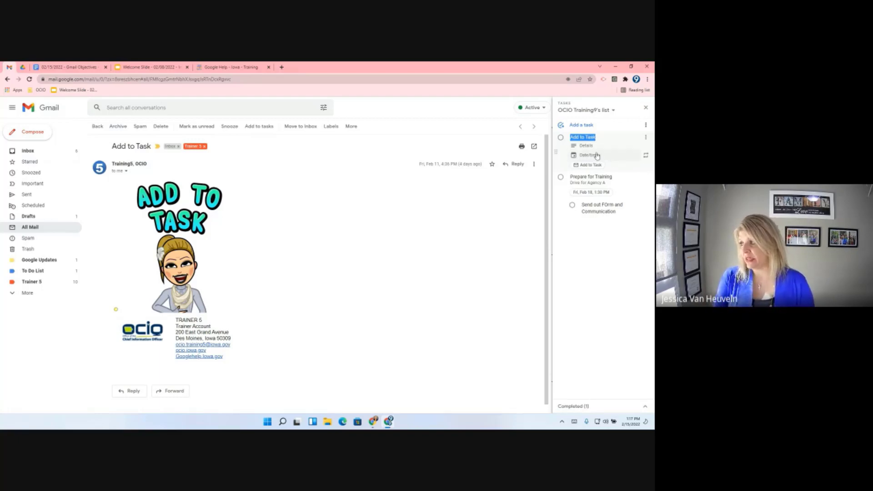
click(597, 156)
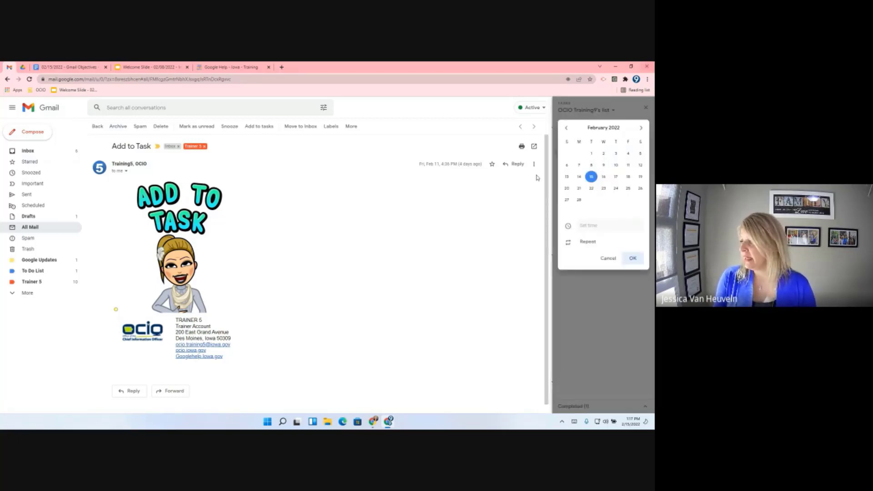
click(616, 178)
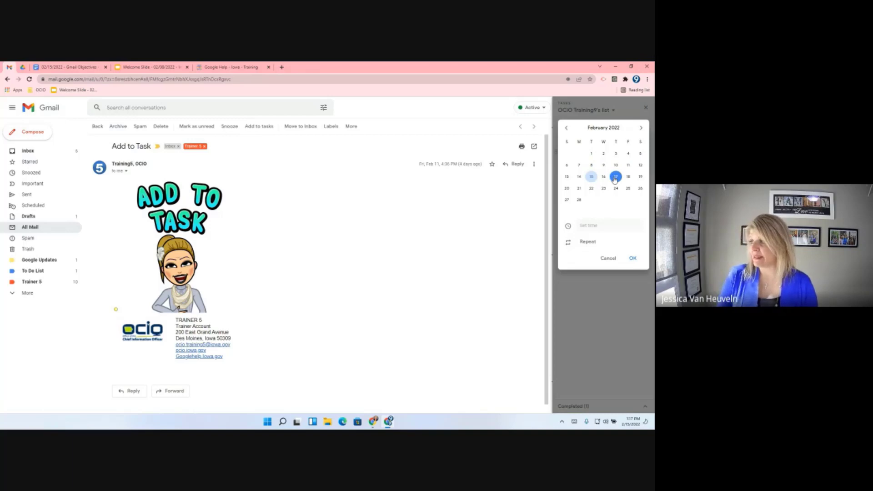
click(598, 226)
click(593, 296)
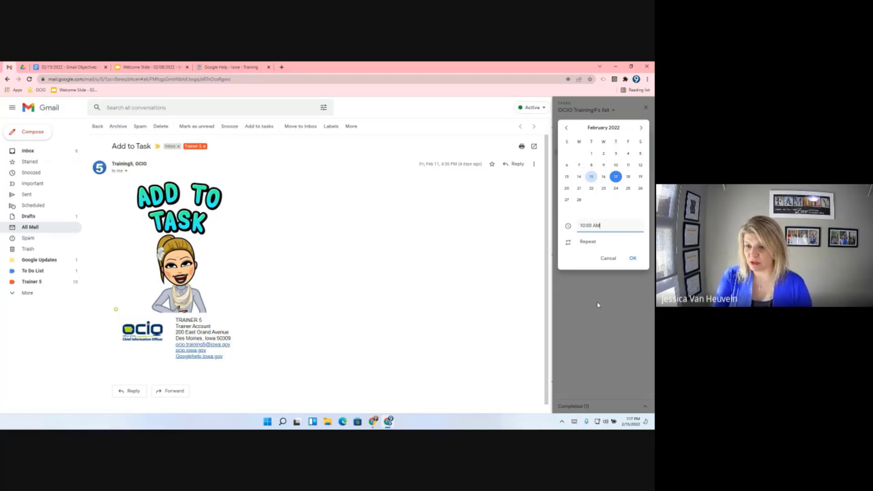
click(632, 258)
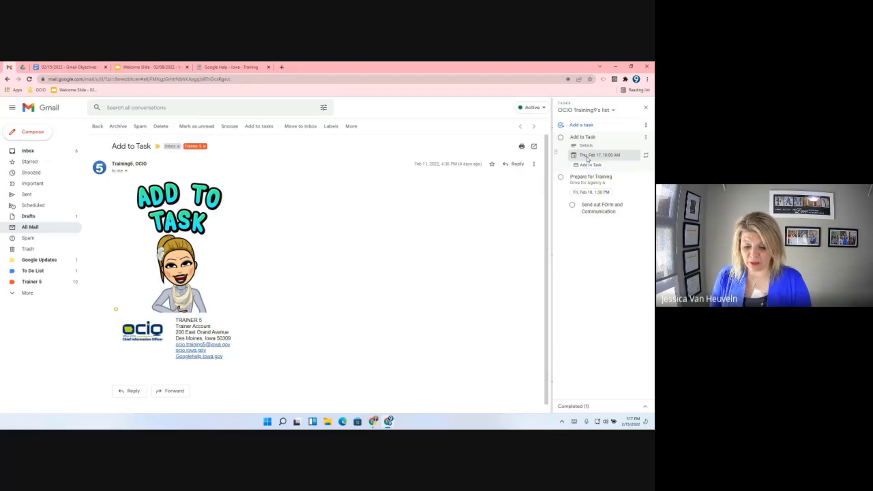
Create a task from the inbox email "Grocery List" and move it to the Grocery List task list.
click(44, 151)
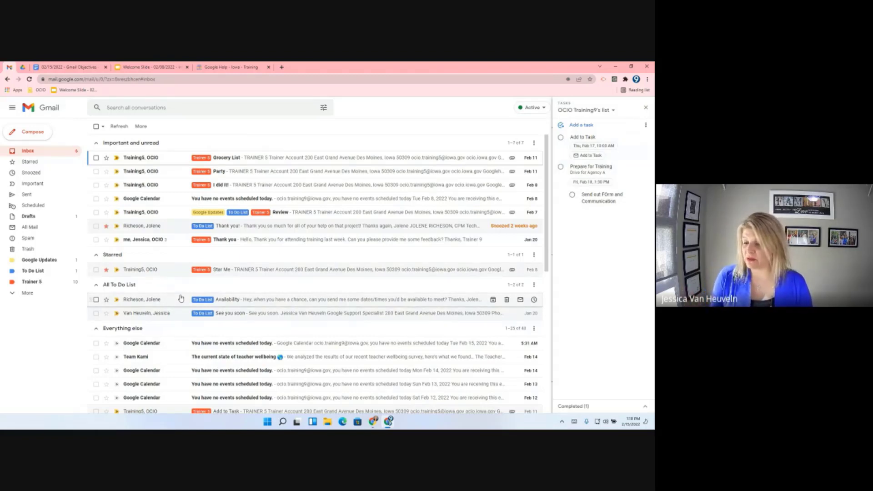
click(256, 157)
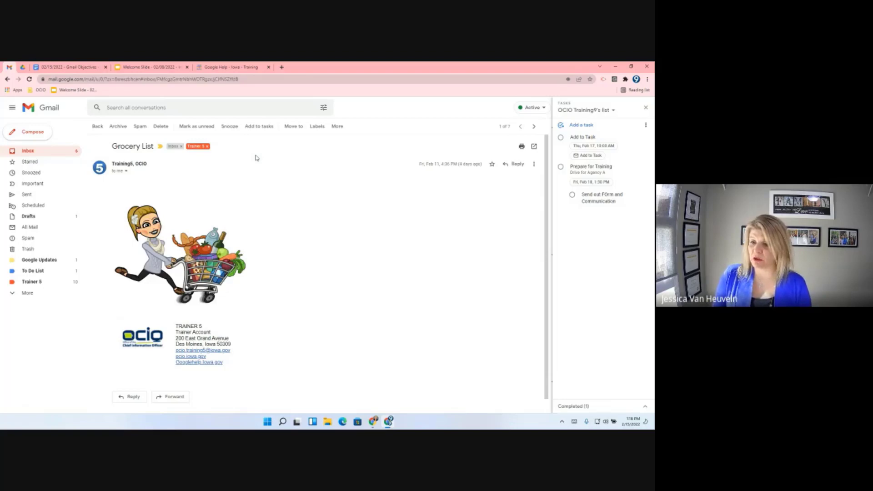
click(271, 128)
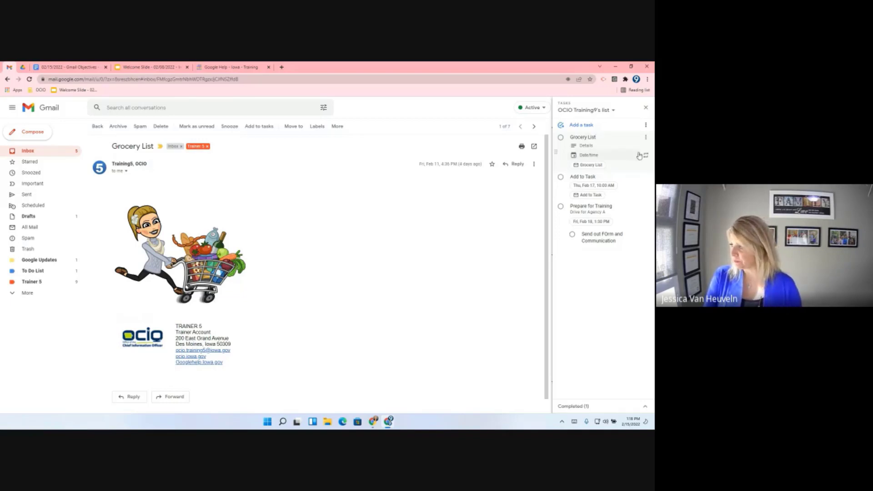
click(646, 138)
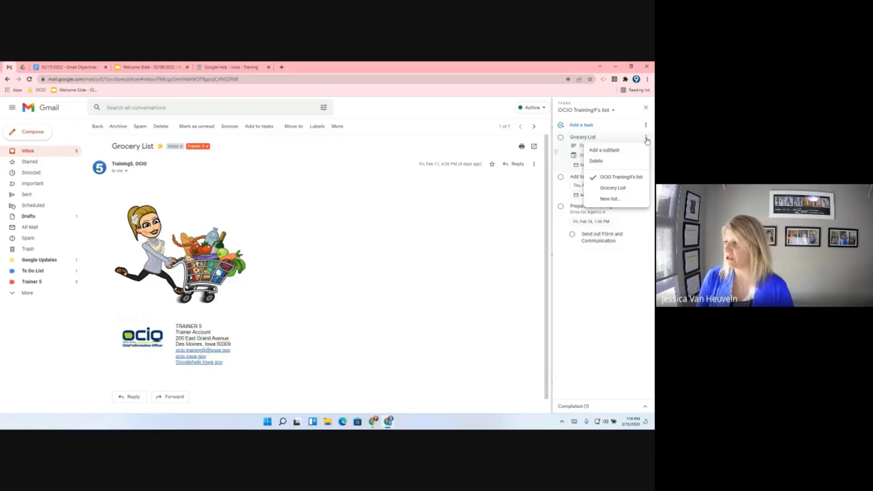
click(623, 190)
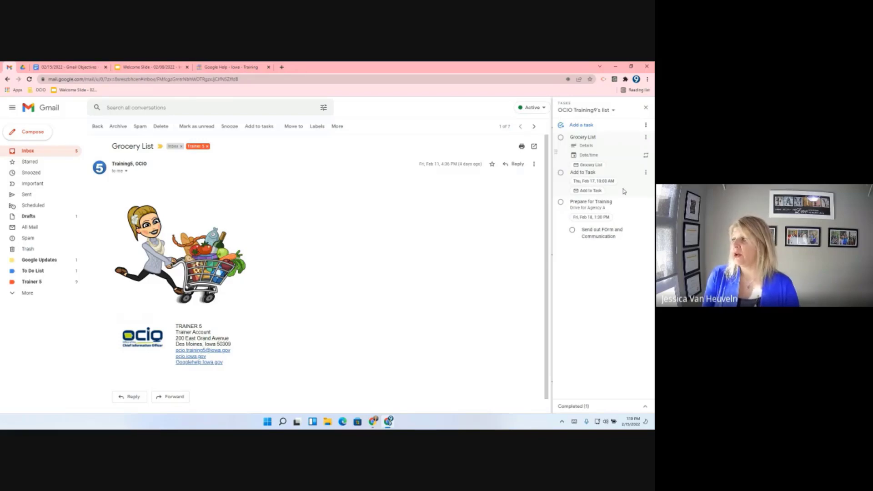
View the tasks in the Grocery List, return to OCIO Training9's list and look over the available lists.
click(587, 110)
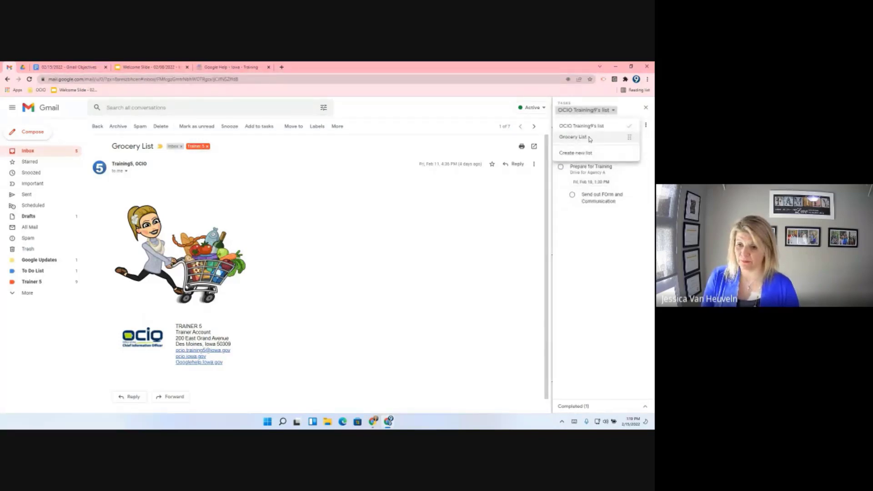
click(590, 139)
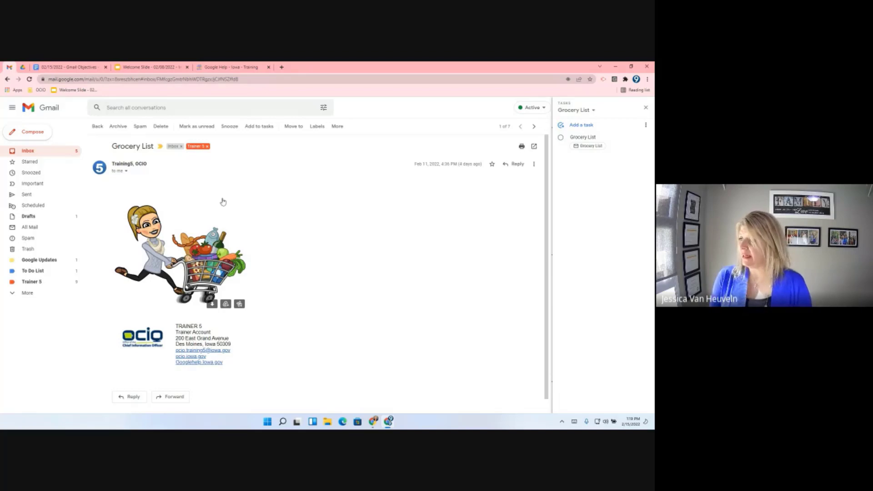
click(585, 110)
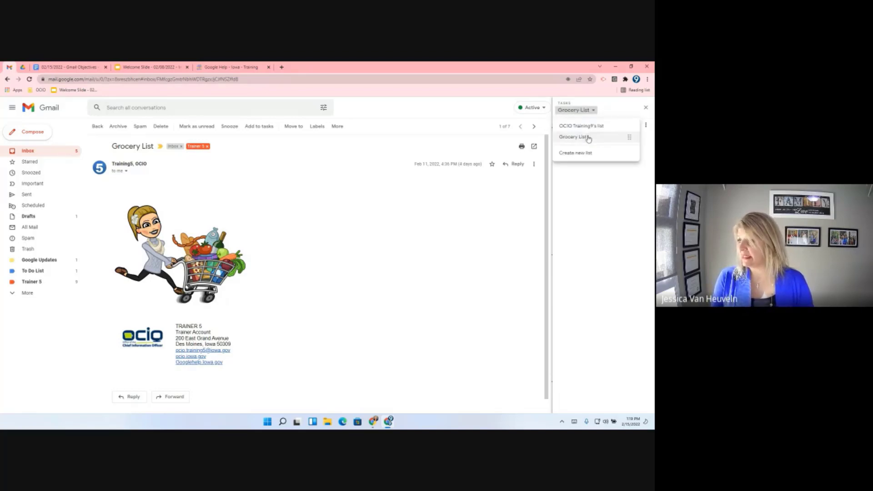
click(590, 126)
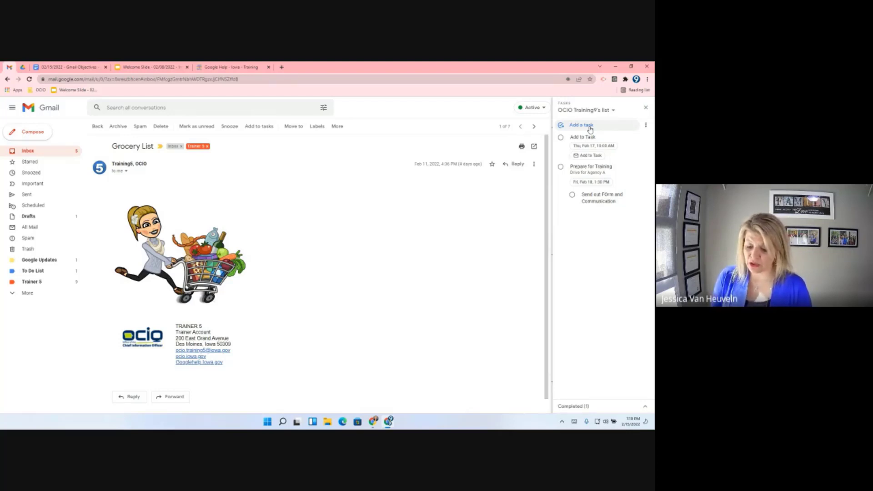
click(612, 111)
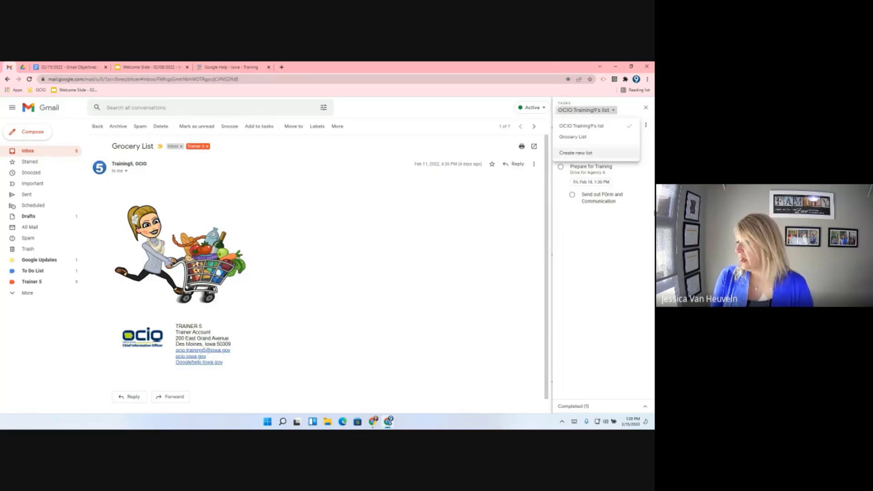
click(645, 201)
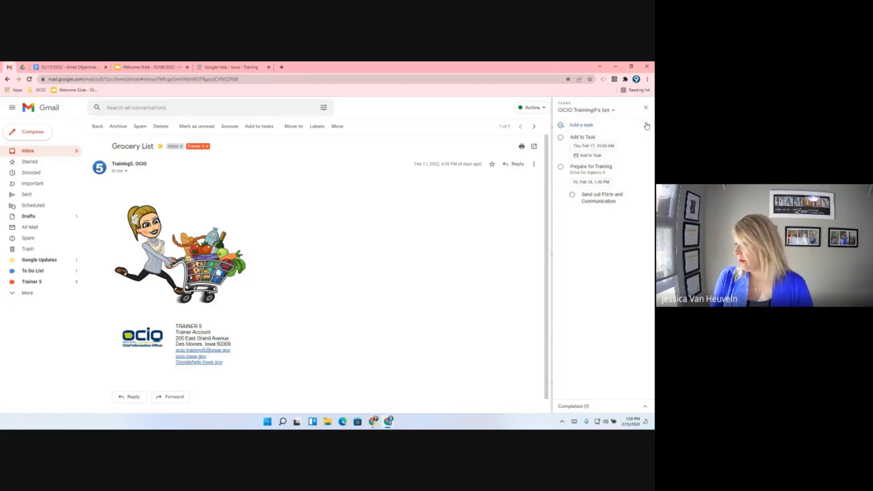
Sort the tasks in OCIO Training9's list by date and reopen the list's options.
click(646, 126)
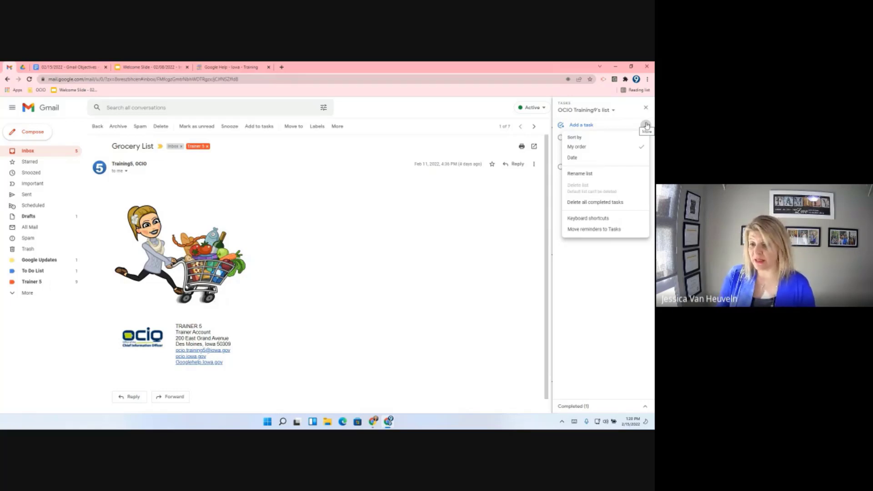
click(603, 158)
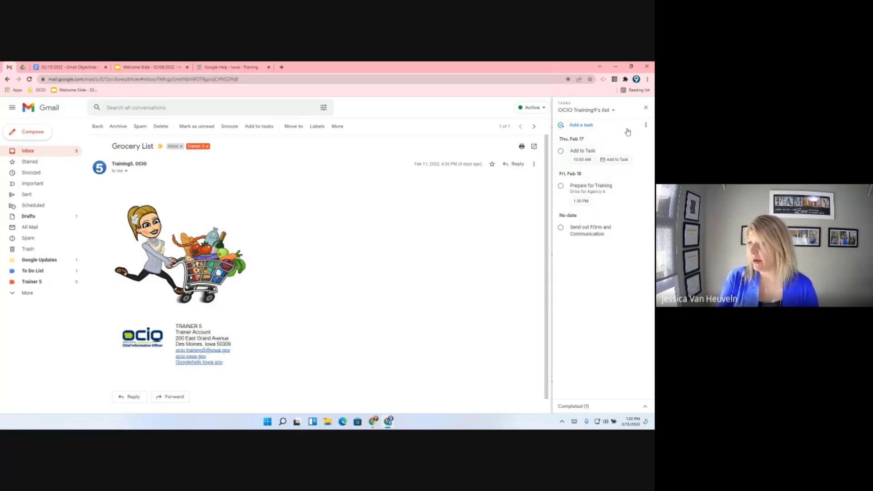
click(646, 126)
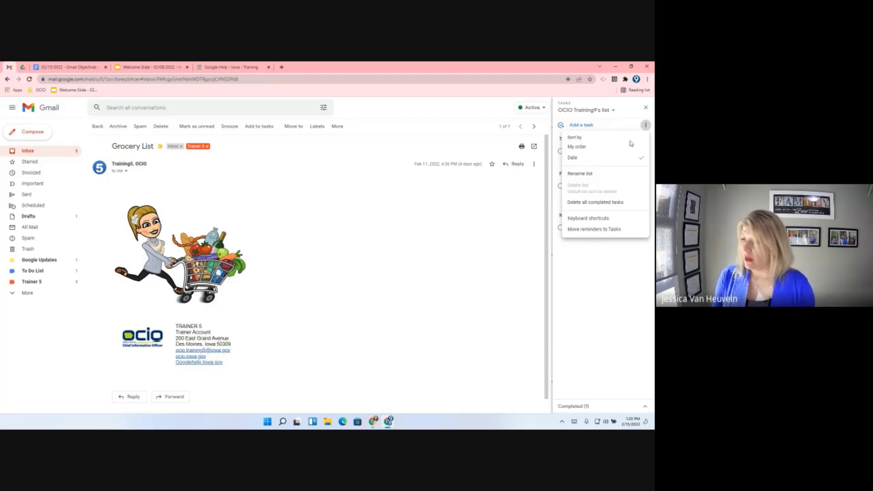
Switch to the Grocery List task list and mark its Grocery List task as completed.
click(491, 290)
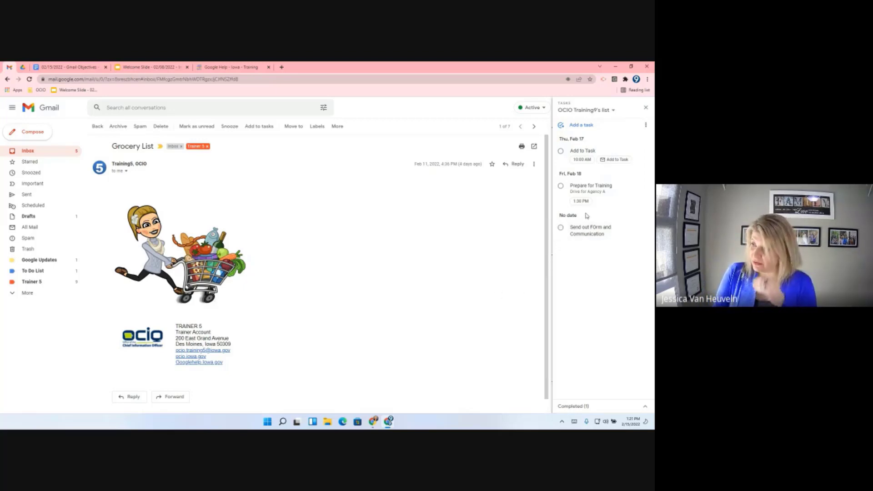
click(611, 110)
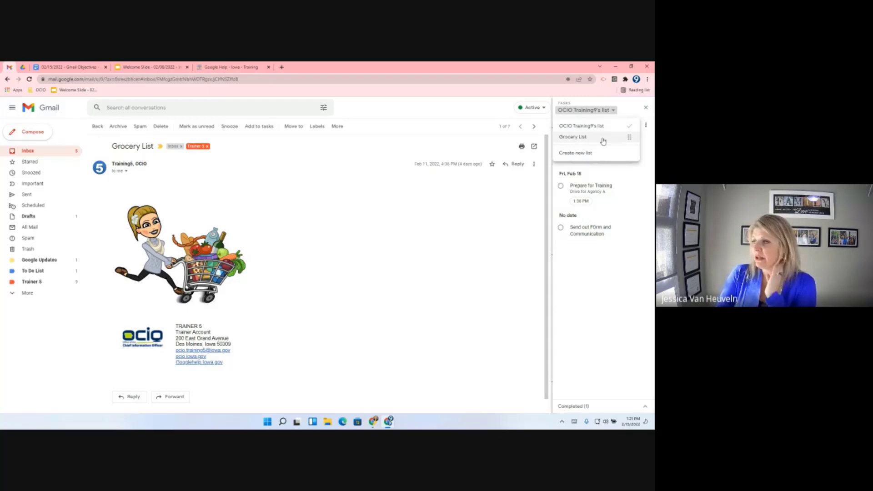
click(601, 135)
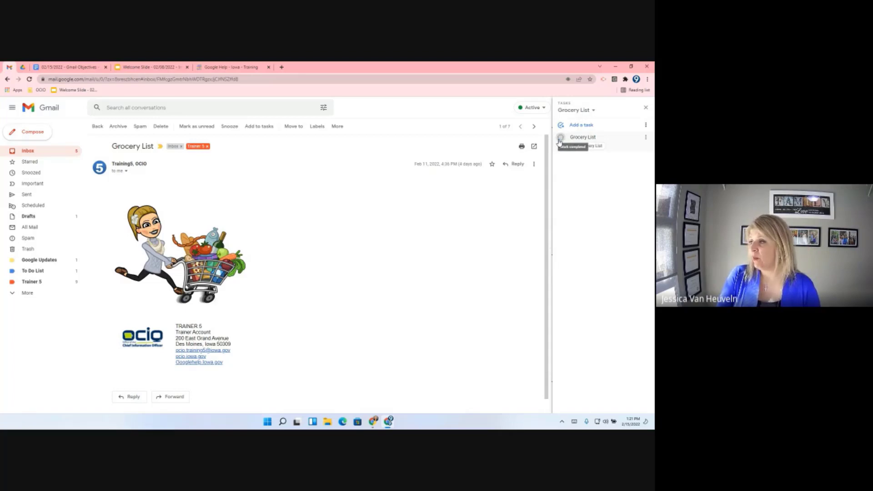
click(561, 138)
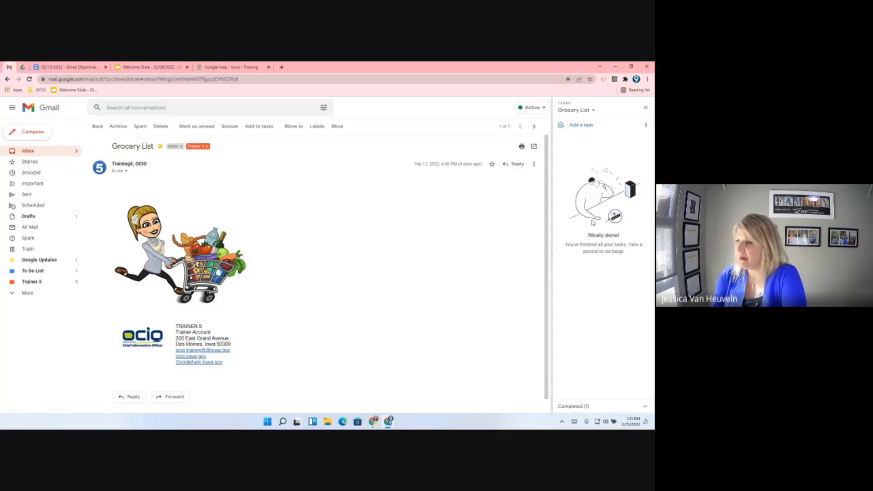
Expand the completed tasks, restore the Grocery List task to incomplete and mark it completed again.
click(583, 407)
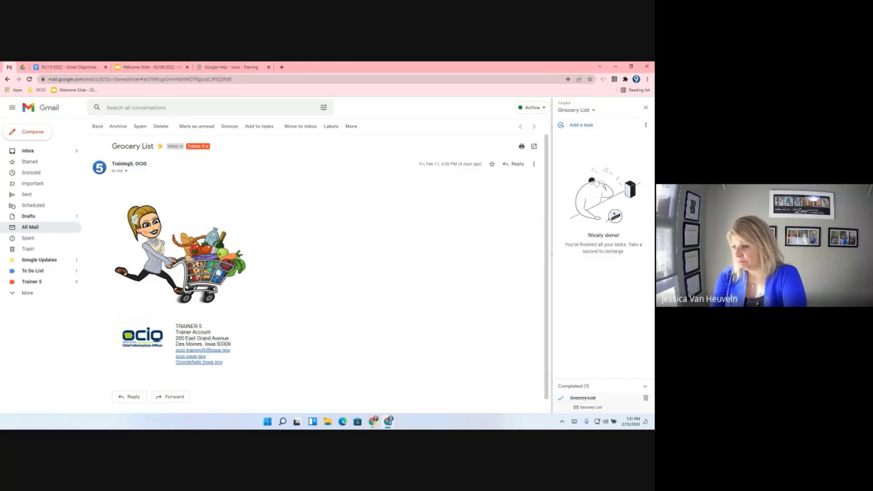
click(561, 398)
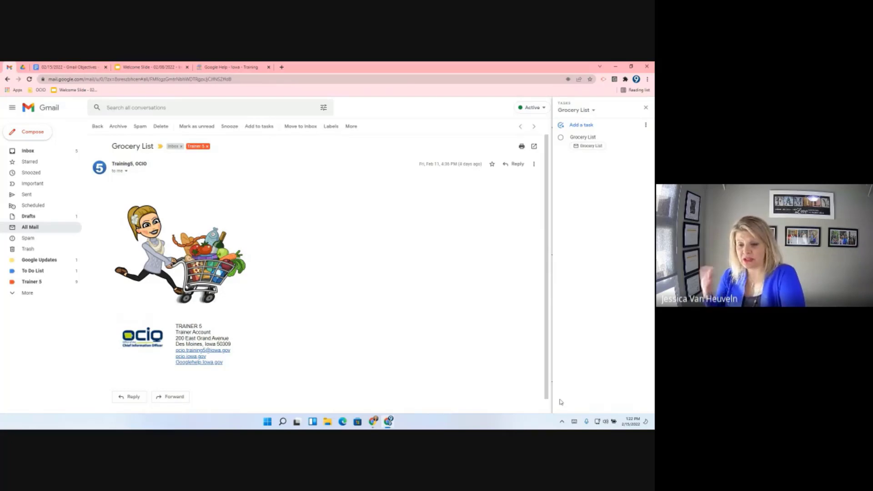
click(560, 138)
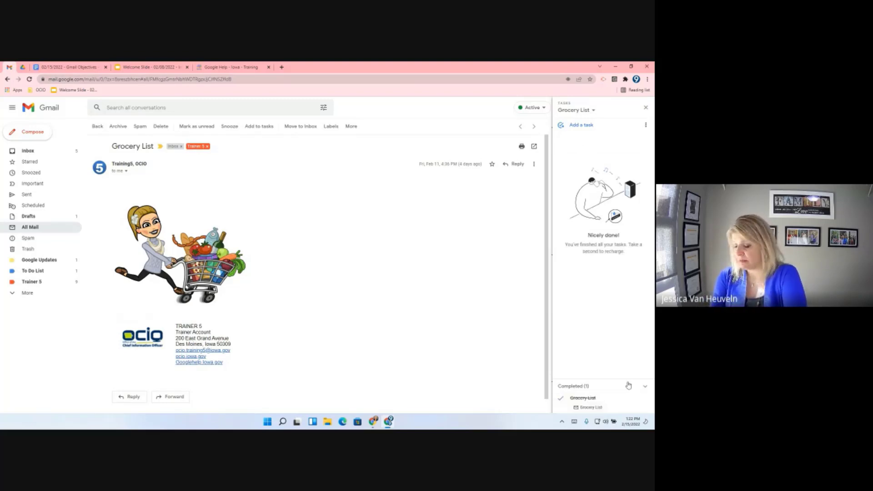
Delete the completed Grocery List task and return to OCIO Training9's list.
key(ctrl+plus)
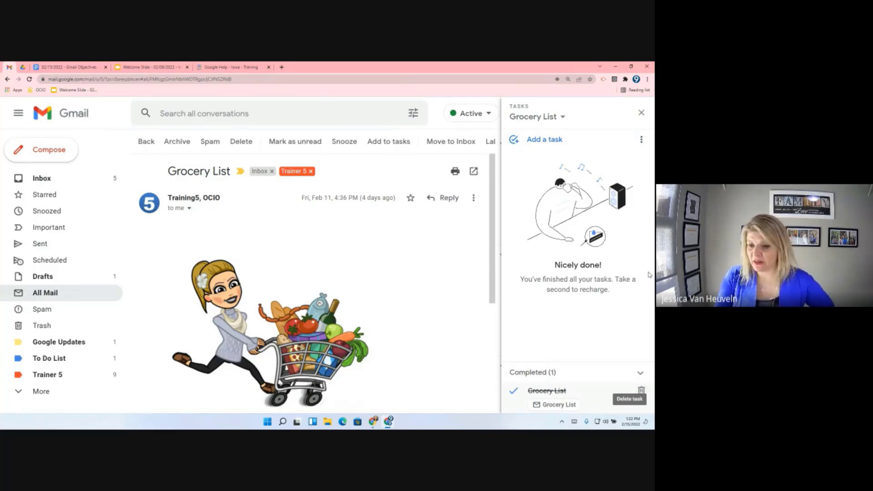
click(641, 392)
click(641, 391)
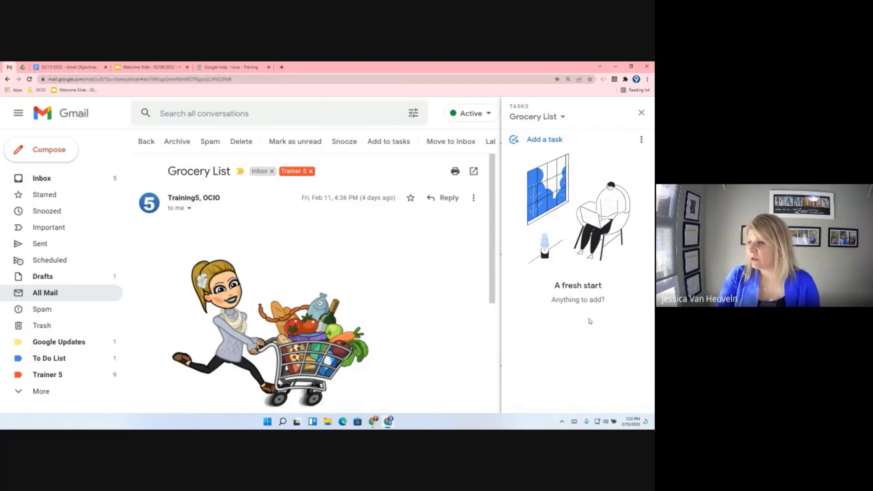
click(567, 120)
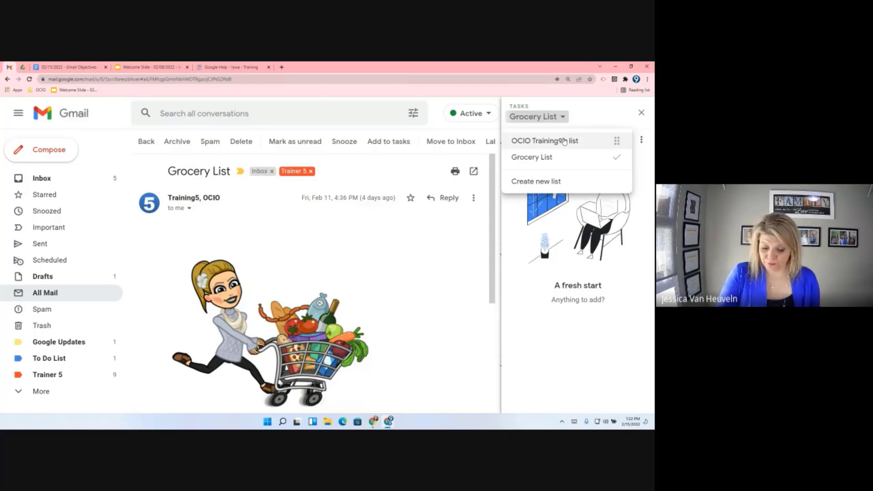
click(564, 141)
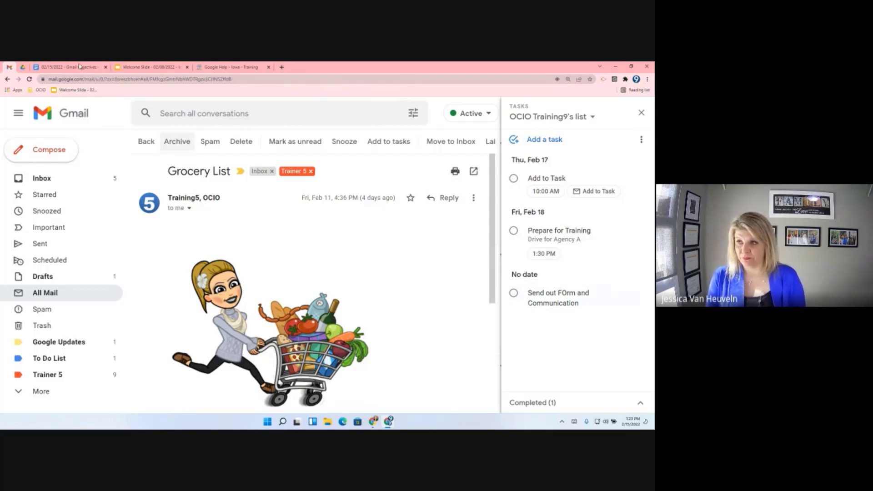
Switch to the 02/15/2022 - Gmail Objectives document and review Objective 1 on tasks and Objective 2 on creating an event.
click(79, 67)
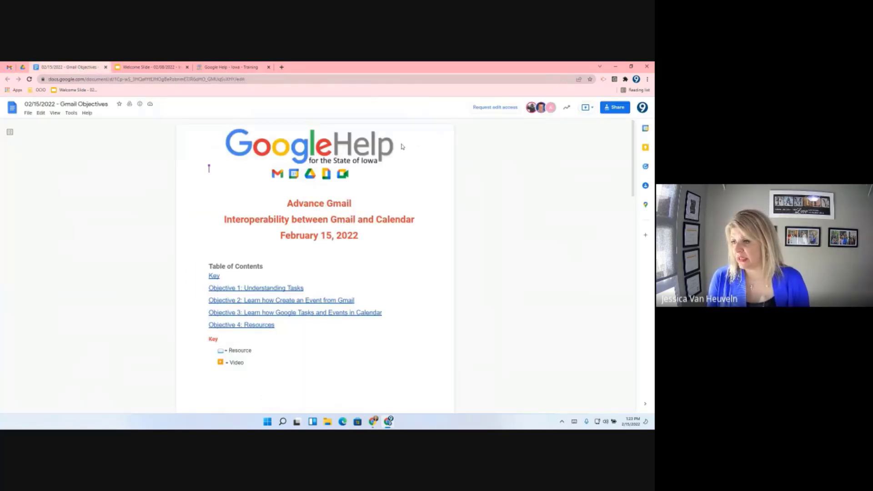
click(410, 279)
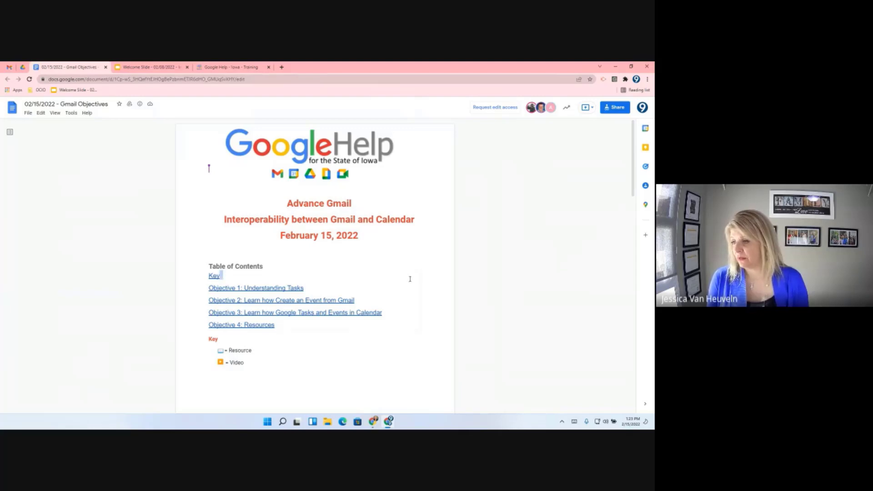
scroll(274, 314, down, 8)
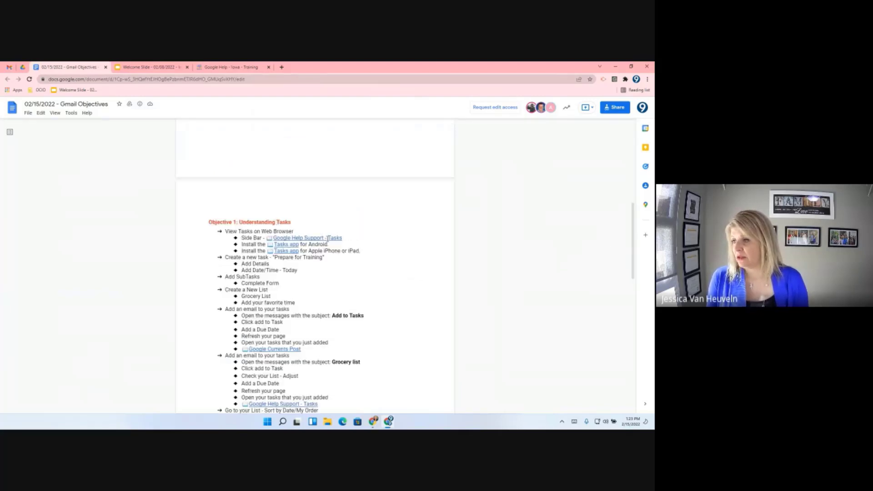
mouse_move(329, 238)
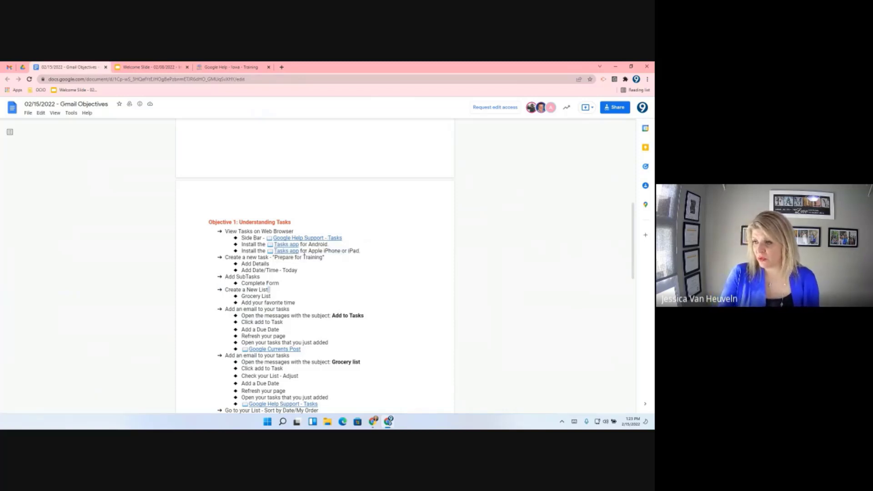
mouse_move(291, 246)
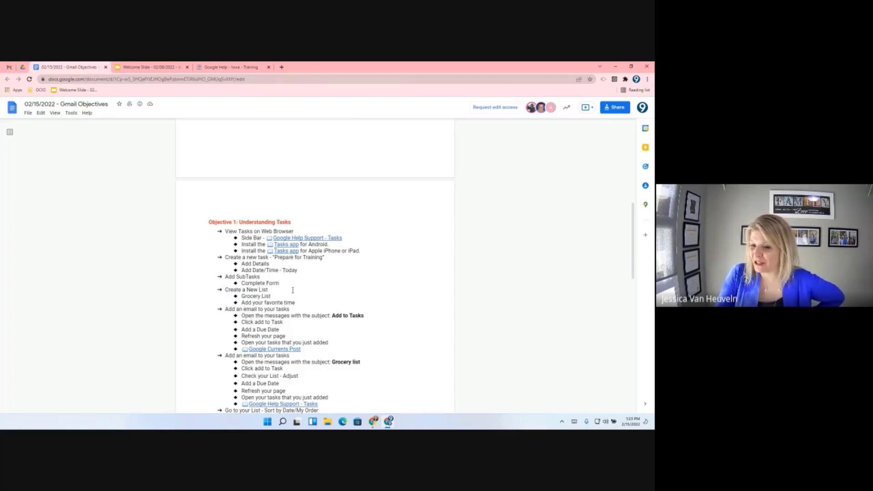
scroll(303, 318, down, 2)
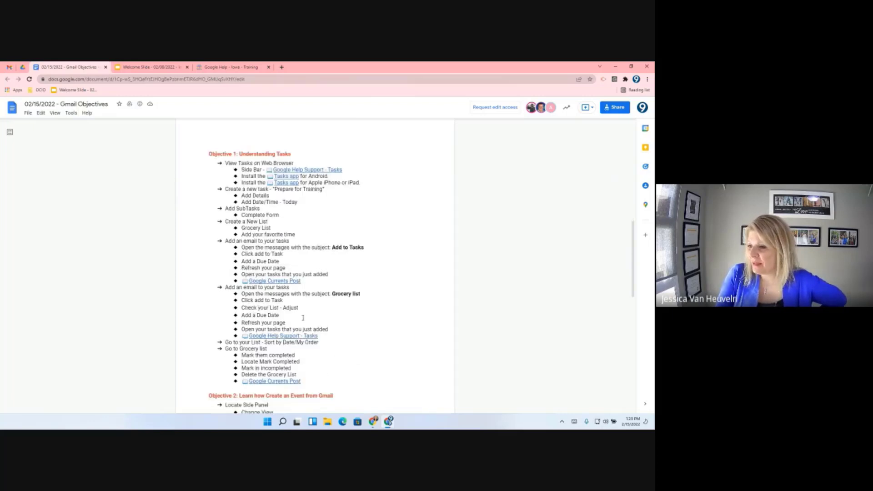
click(282, 282)
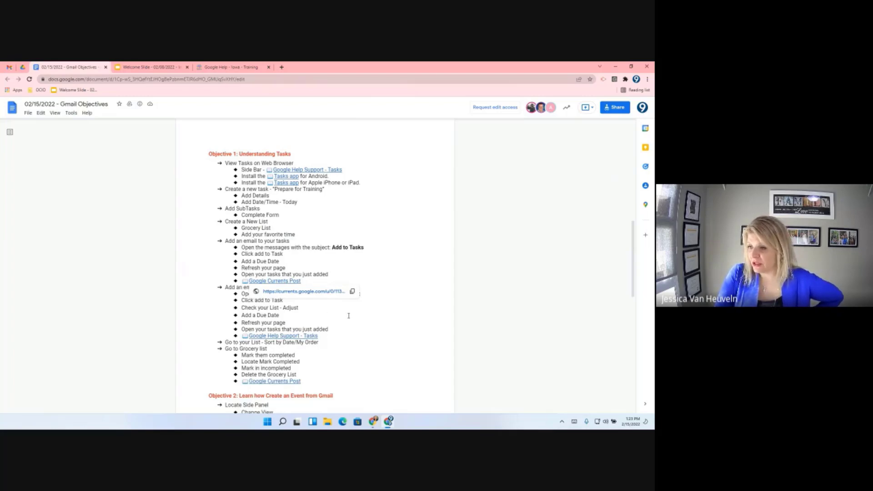
scroll(285, 360, down, 1)
scroll(274, 340, down, 2)
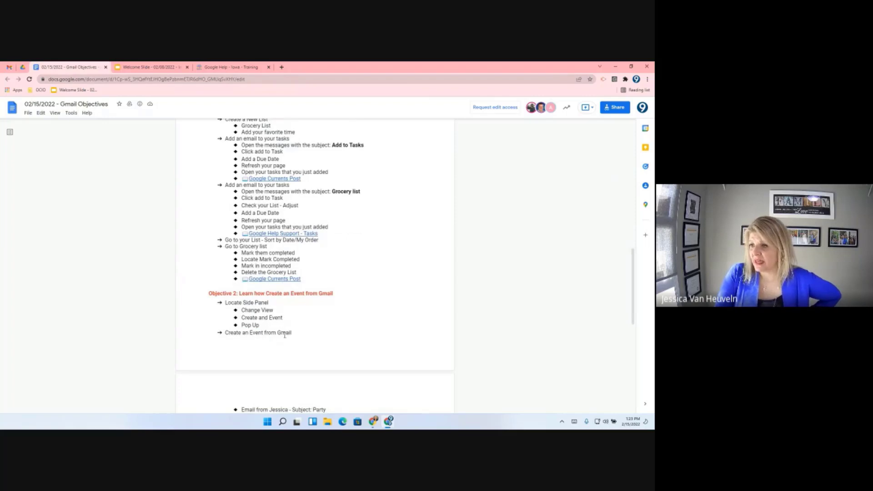
scroll(287, 336, down, 1)
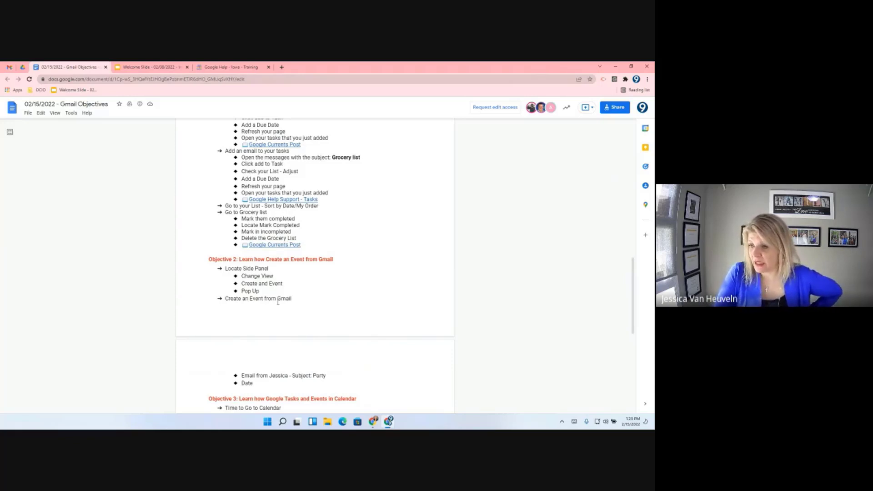
Return to Gmail, open the "Party" email from the inbox and close the Tasks pane.
click(9, 68)
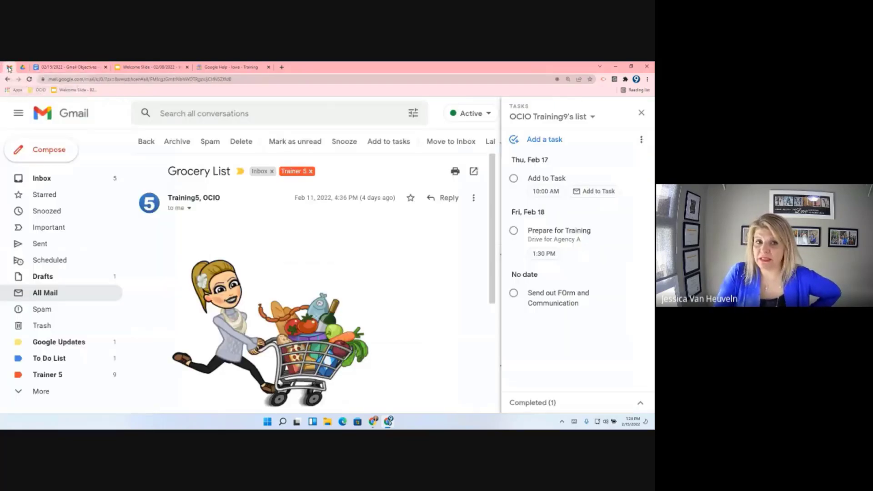
click(66, 178)
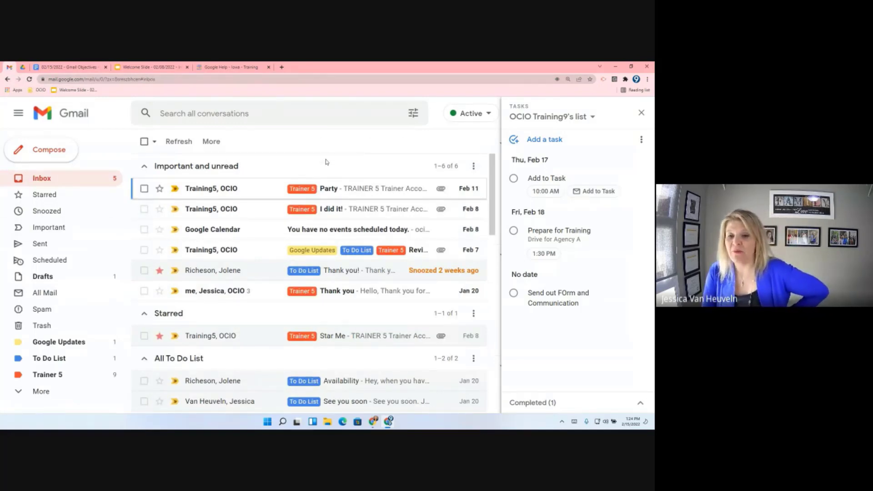
click(333, 191)
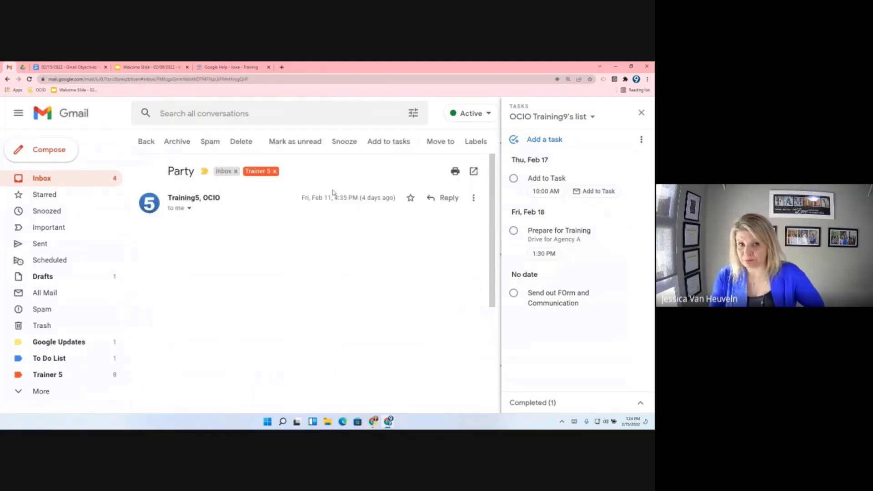
click(642, 114)
scroll(426, 373, down, 1)
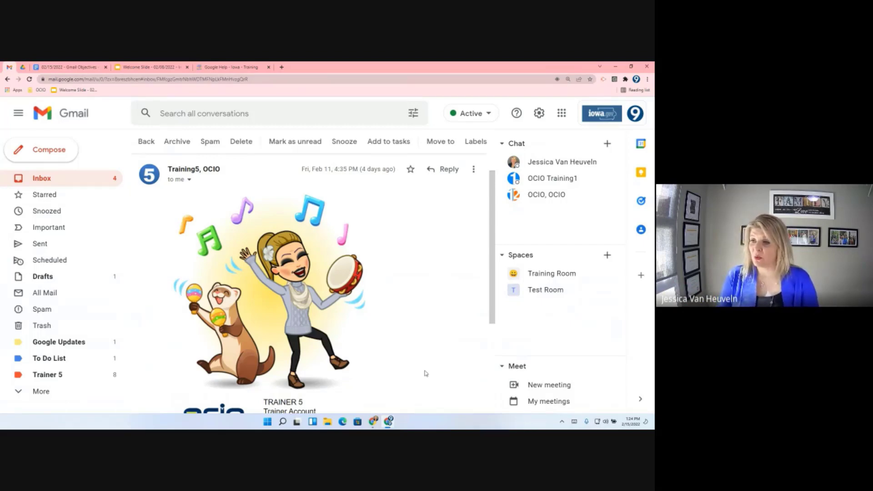
Examine the Party email's sender and delivery details and its message options, and reset the page zoom to 100%.
click(189, 180)
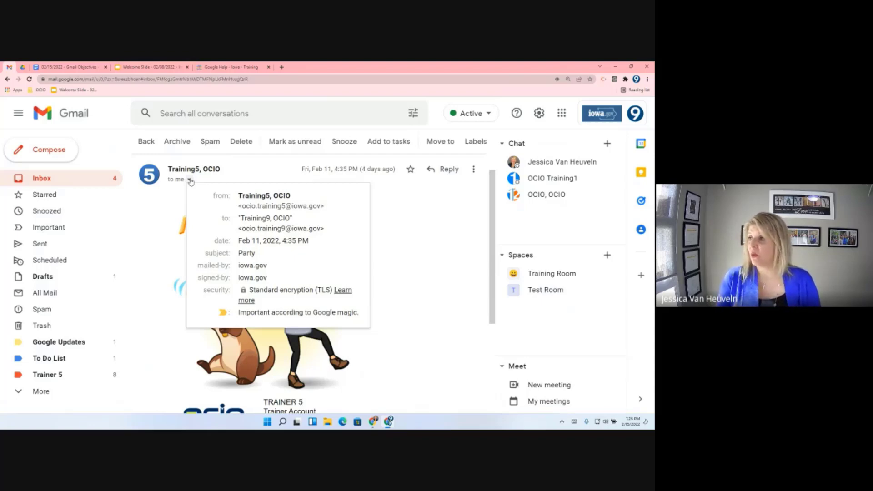
click(459, 245)
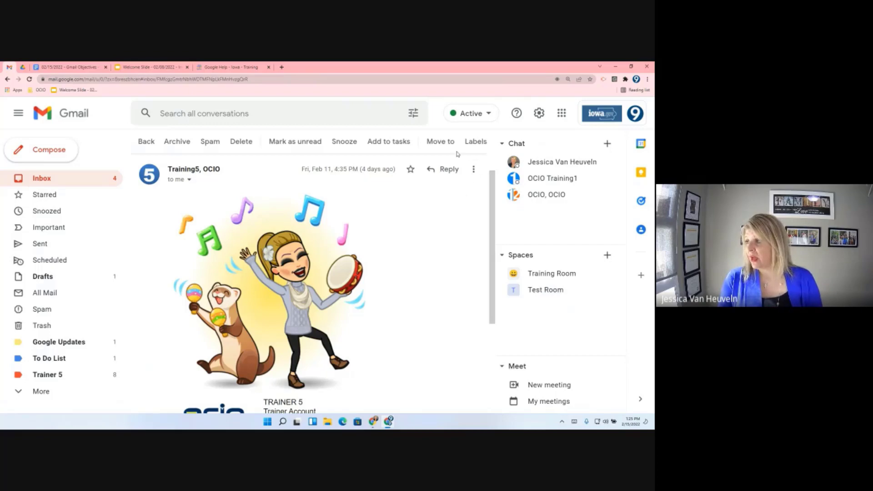
click(473, 169)
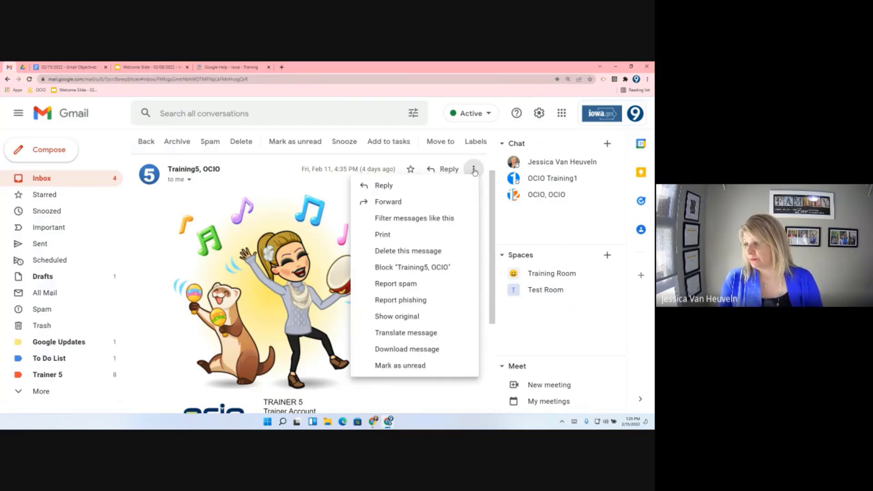
click(474, 171)
key(ctrl+0)
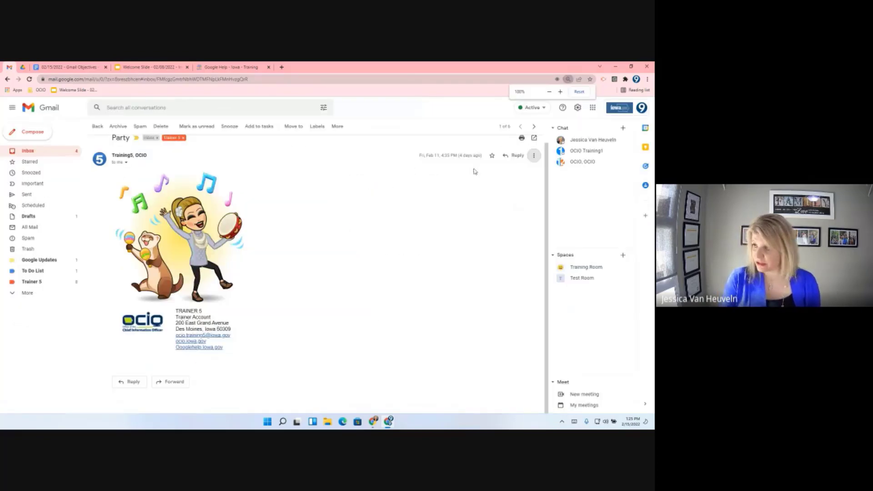
Create a calendar event from the Party email and allow Google Calendar to show notifications.
click(338, 127)
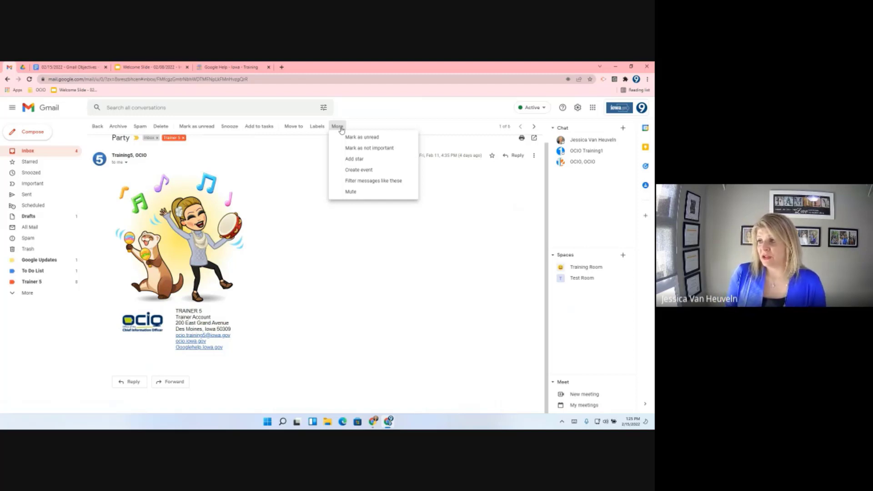
click(354, 171)
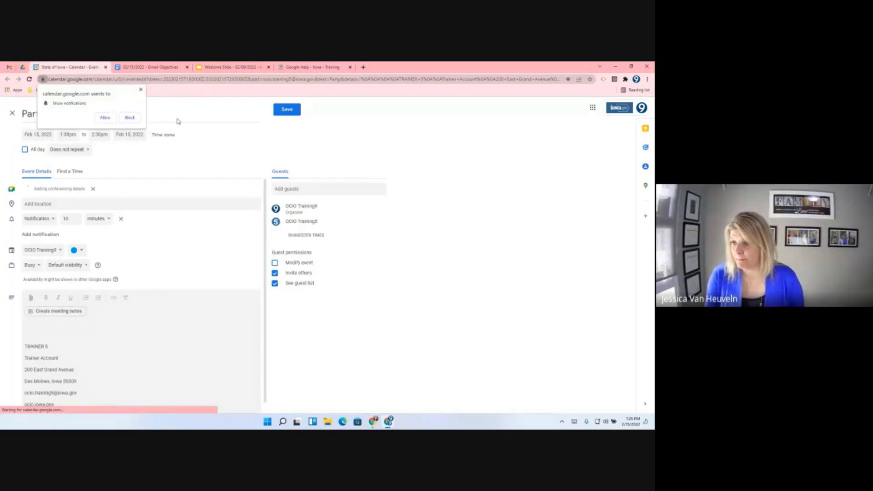
click(104, 118)
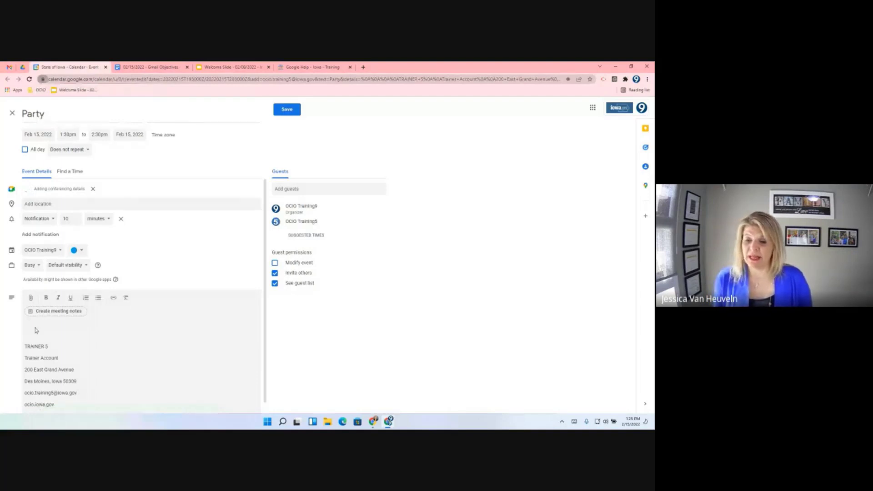
Extend the Party event title with "at" and the host's first name, and replace the selected signature lines in the description with "Let's talk about this more...".
scroll(61, 332, down, 1)
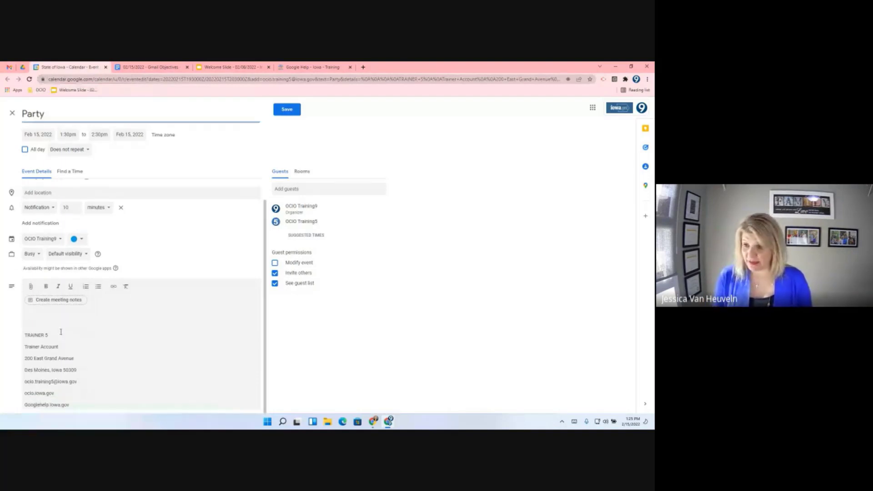
click(39, 323)
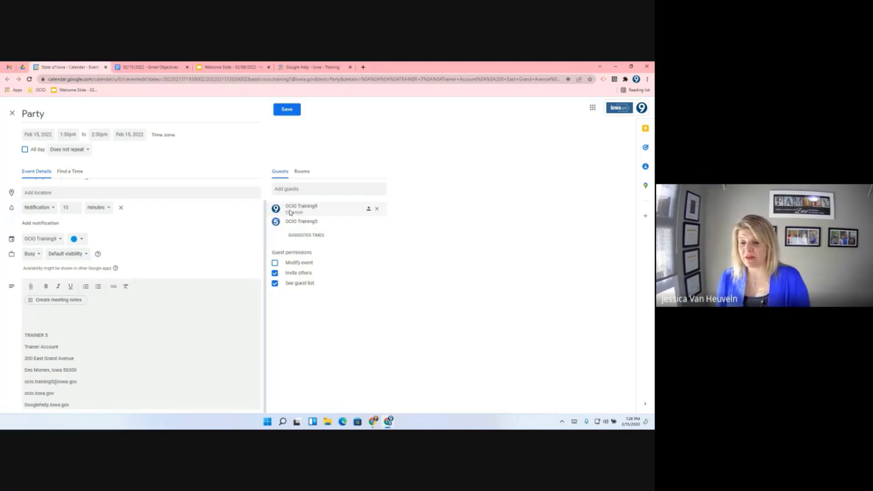
mouse_move(290, 213)
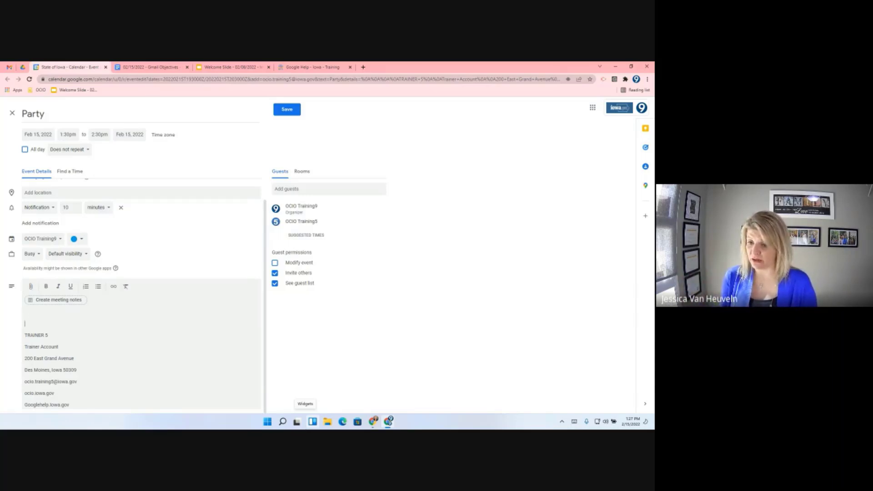
click(60, 117)
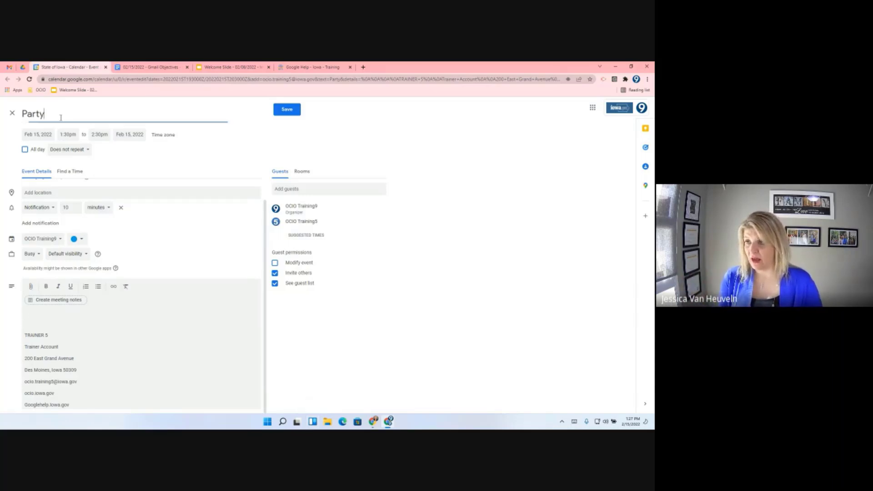
text(at Jessica)
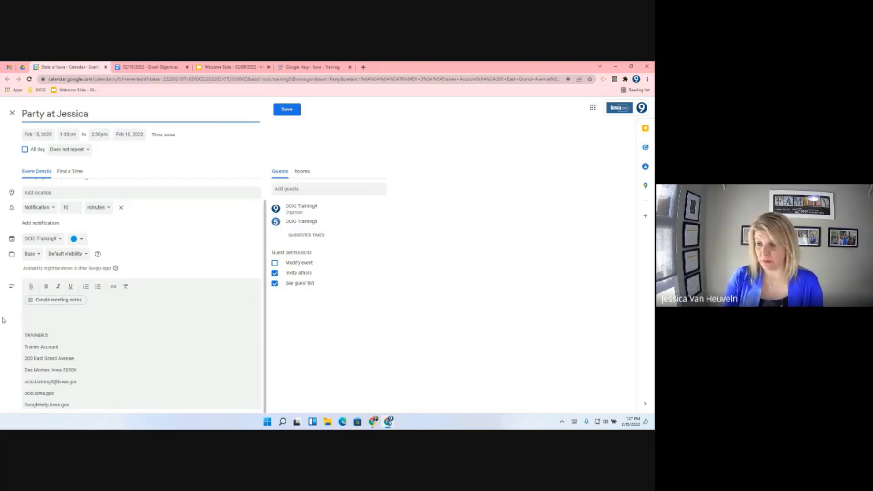
drag(78, 396, 25, 323)
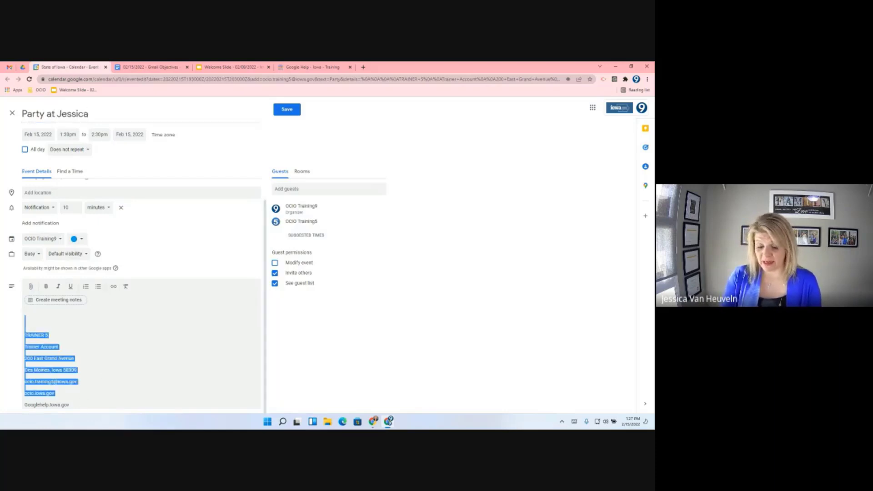
text(Let's talk about this more.)
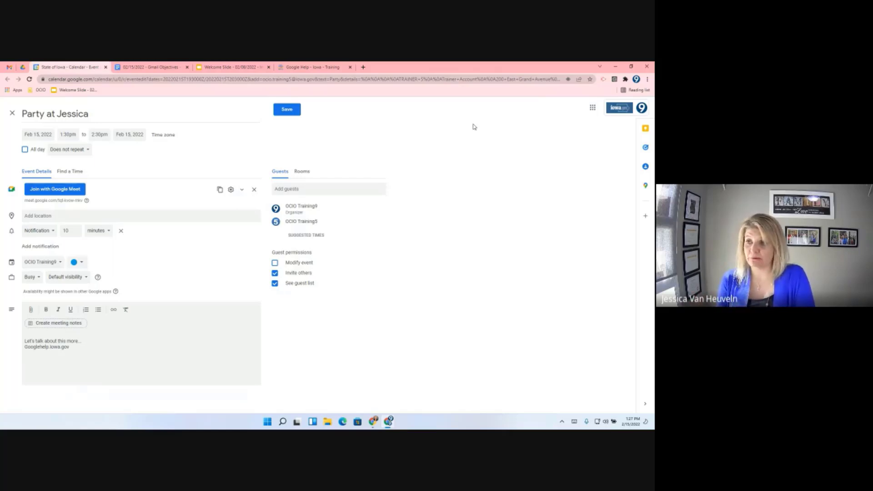
Move the event to Feb 16, 2022, keeping its 1:30pm start, and save it with invitation emails sent to the guests.
click(42, 135)
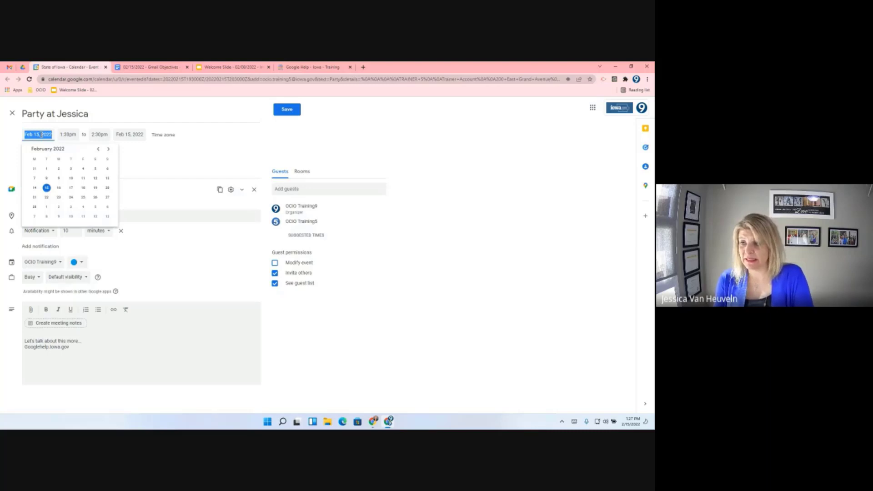
click(60, 190)
click(71, 136)
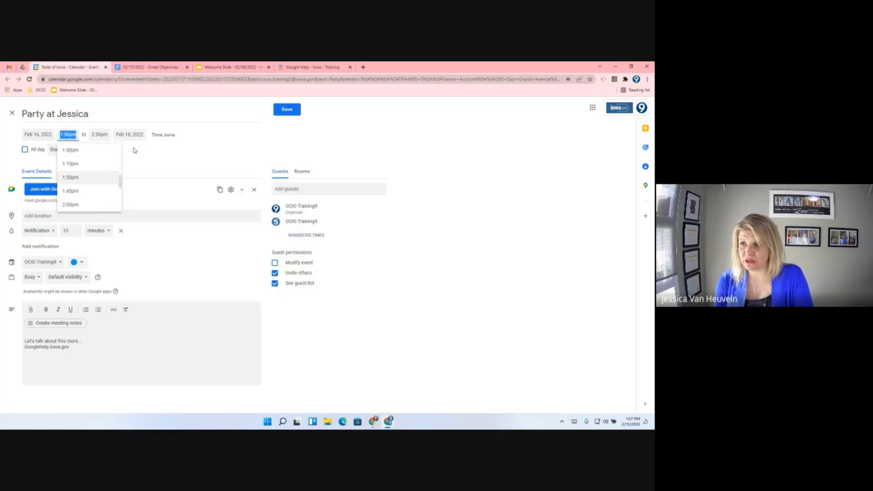
click(150, 157)
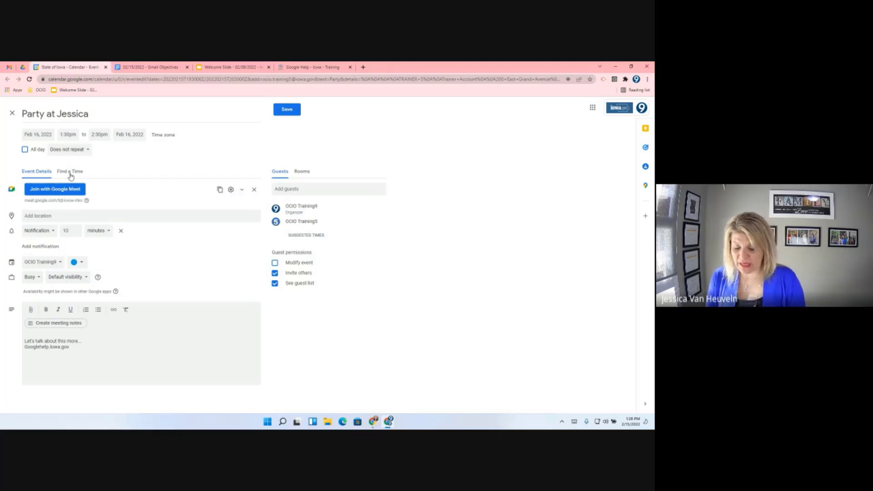
click(287, 112)
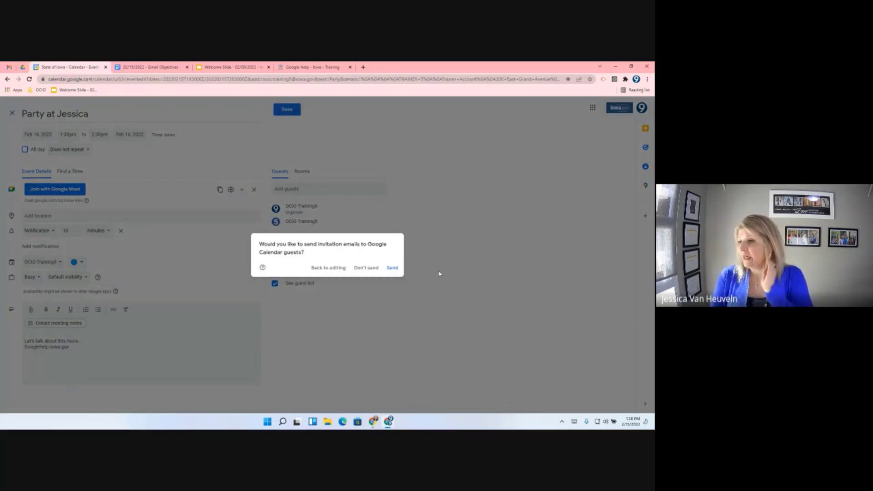
click(392, 267)
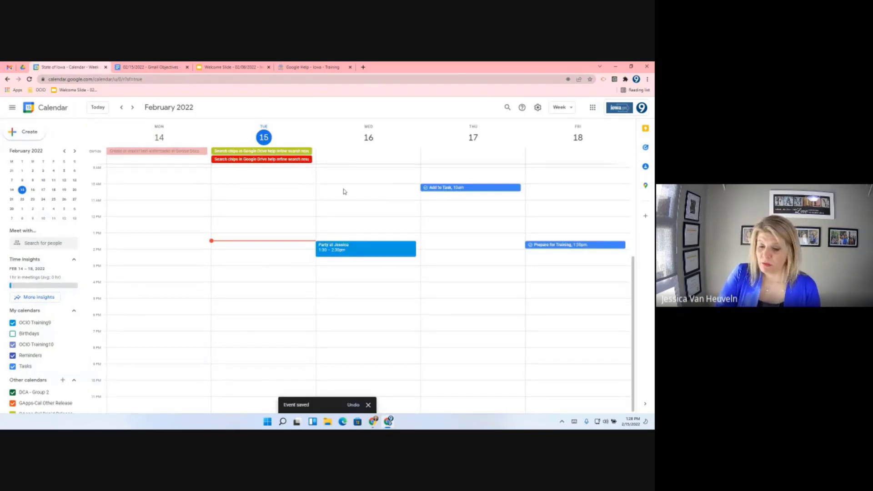
Review Objective 3 on tasks and events in Calendar in the 02/15/2022 - Gmail Objectives document, and return to Google Calendar.
click(153, 72)
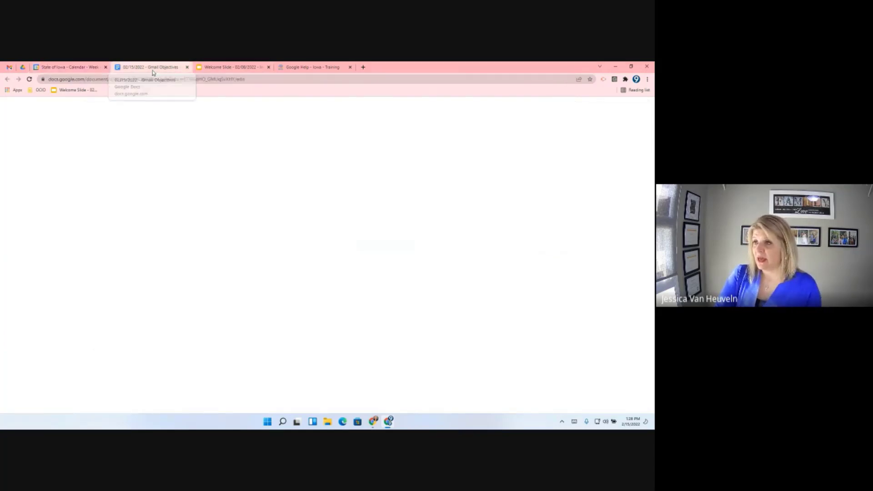
scroll(301, 252, down, 3)
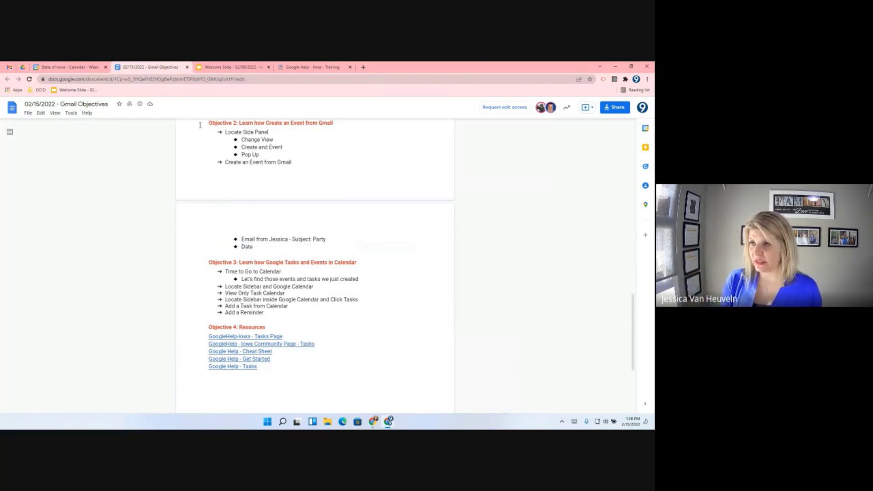
click(69, 67)
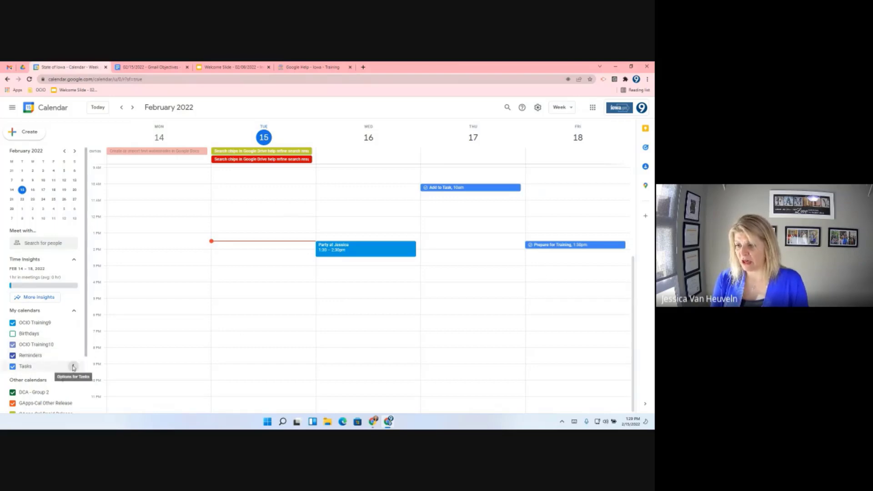
Recolor the Tasks calendar purple and the Reminders calendar Pumpkin, and hide the OCIO Training10 calendar.
click(72, 368)
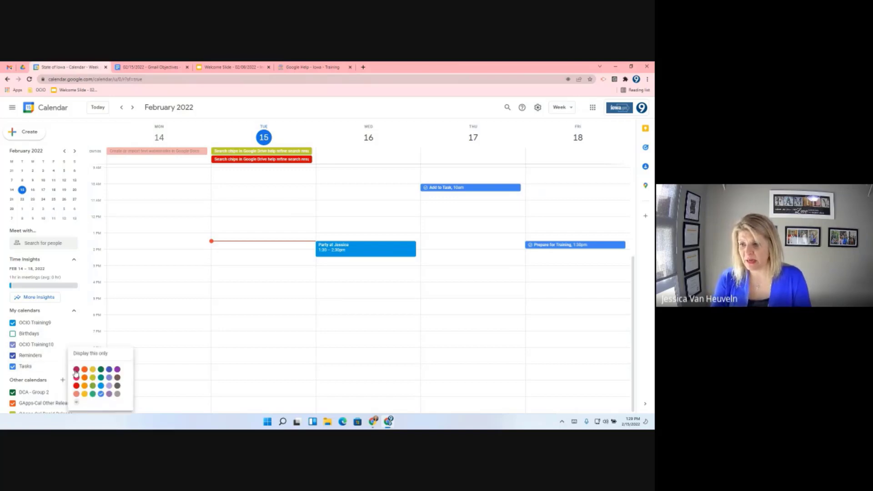
click(117, 370)
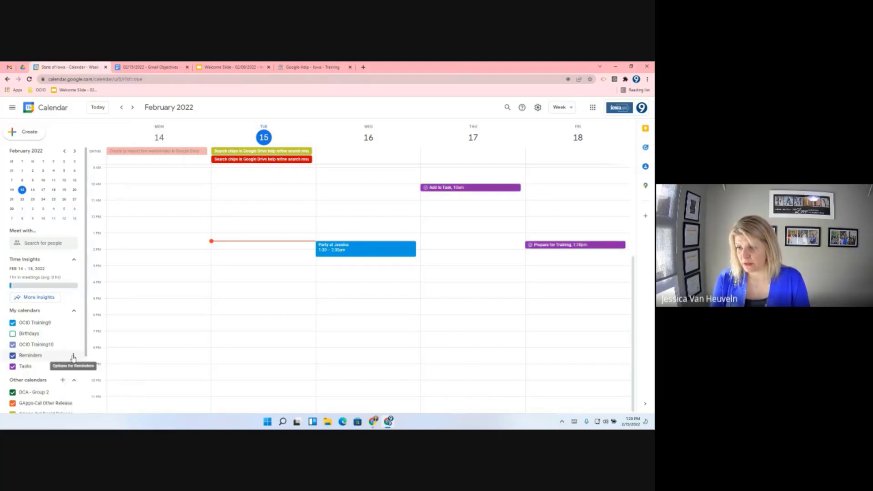
click(73, 357)
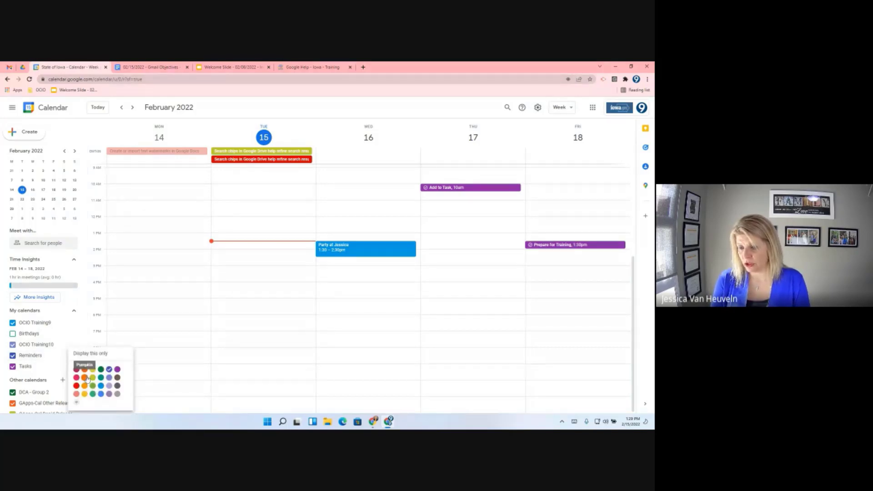
click(85, 378)
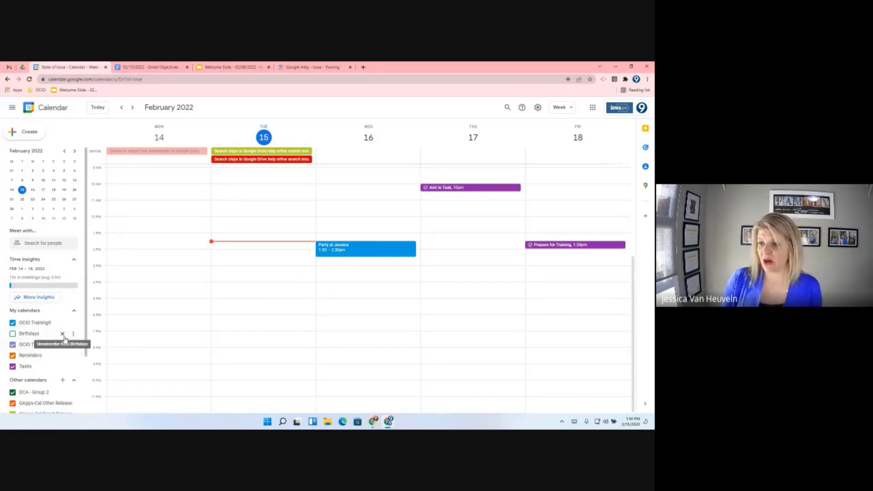
click(12, 344)
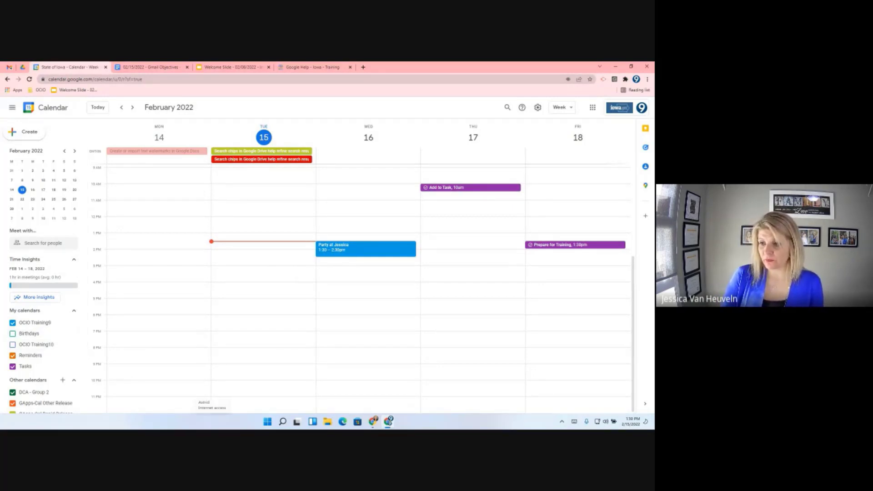
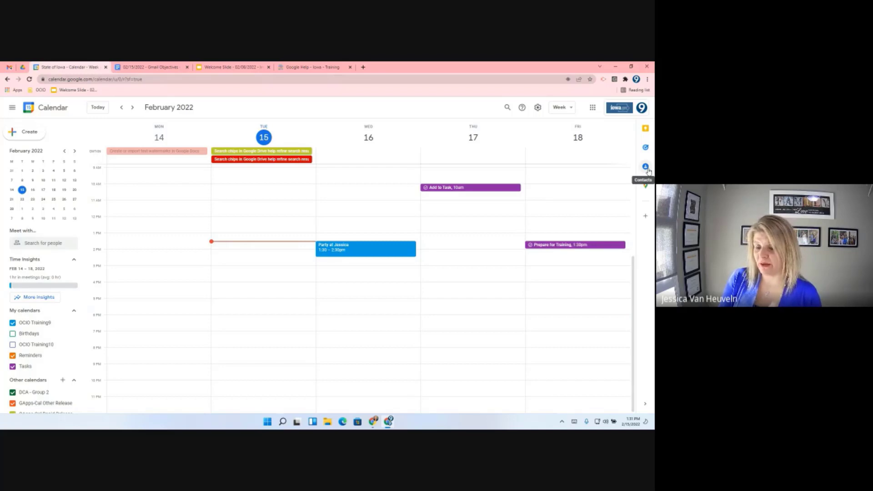
Open Tasks beside the calendar, view the Grocery List and switch back to OCIO Training9's list.
click(647, 169)
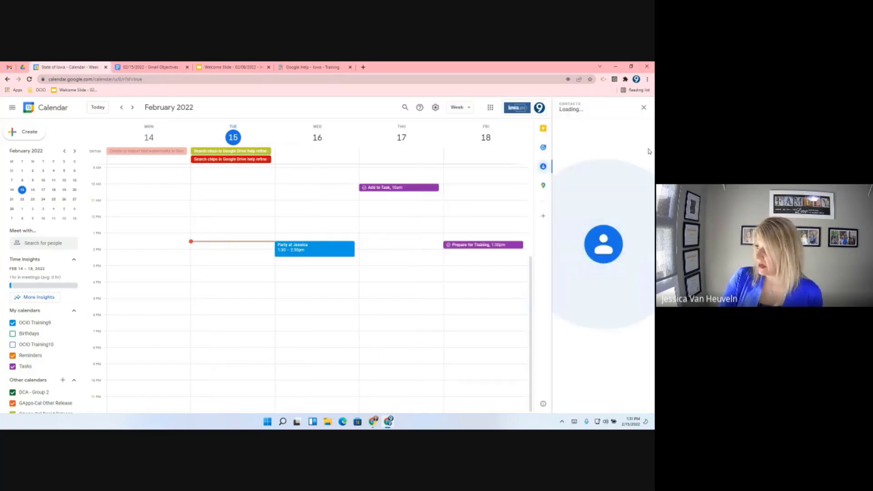
click(644, 108)
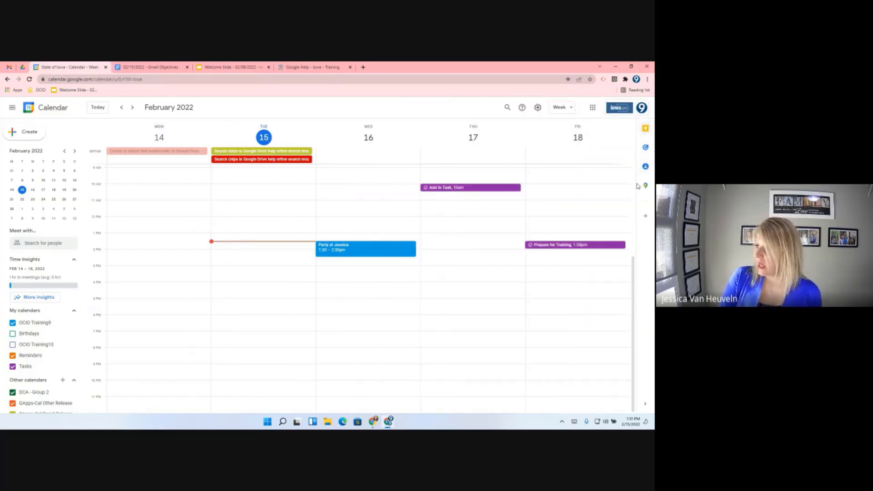
click(645, 148)
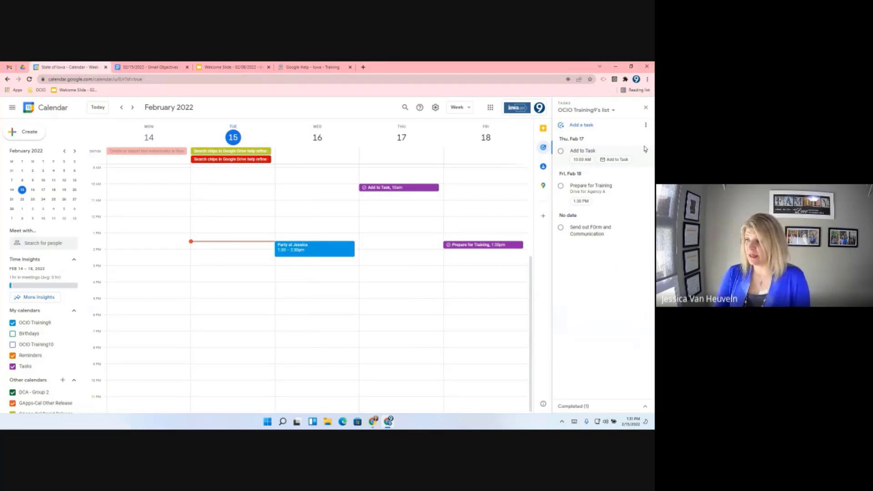
click(614, 111)
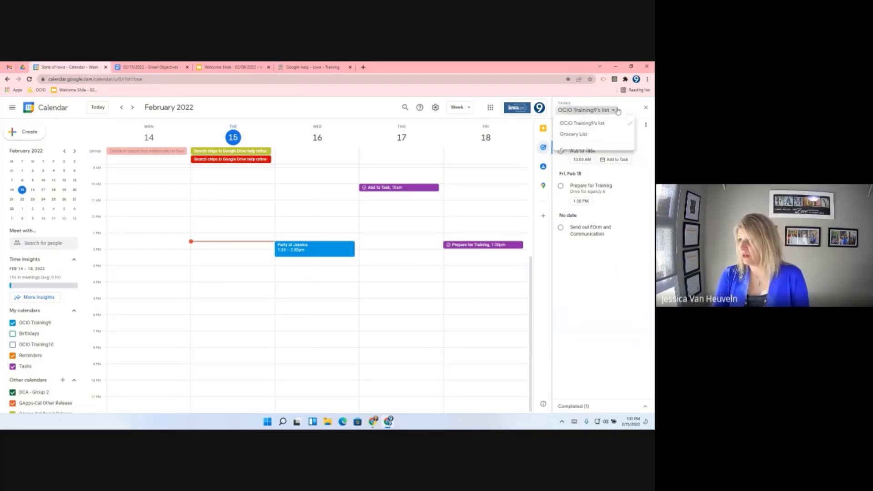
click(596, 138)
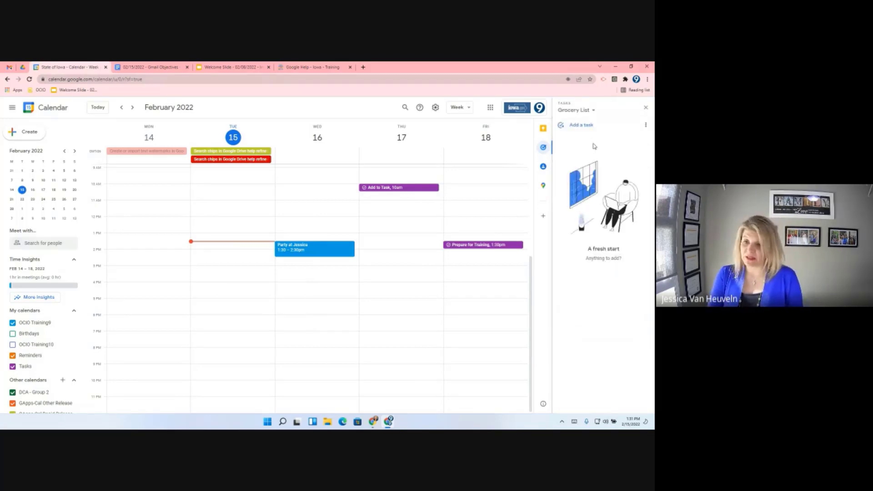
click(591, 111)
click(592, 127)
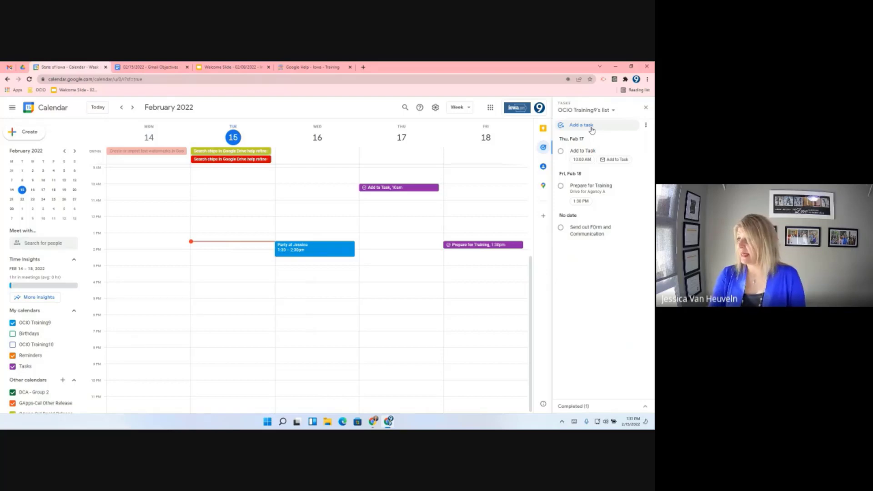
Add a task titled "Prepare for Gmail UI Change" to OCIO Training9's list.
click(590, 128)
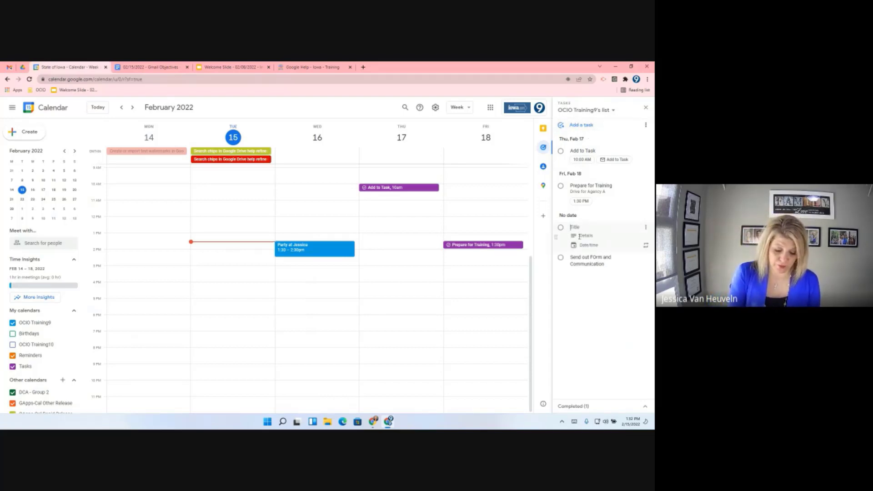
text(Prep)
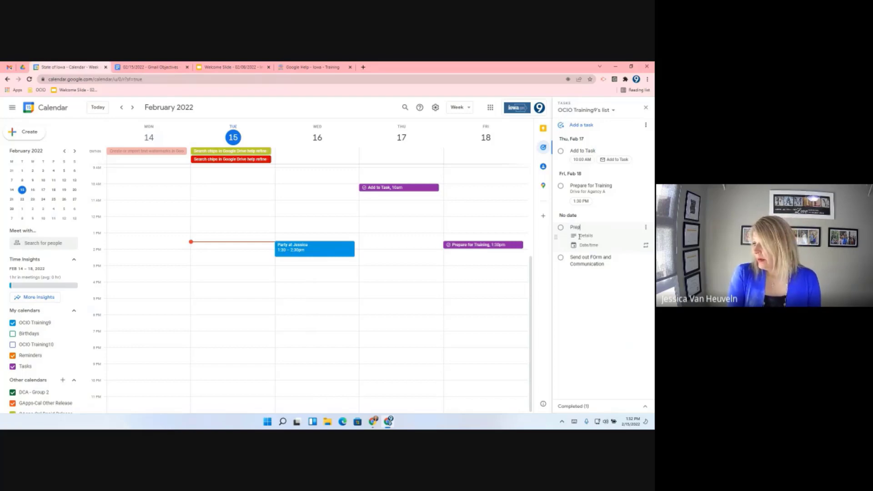
text(are for G)
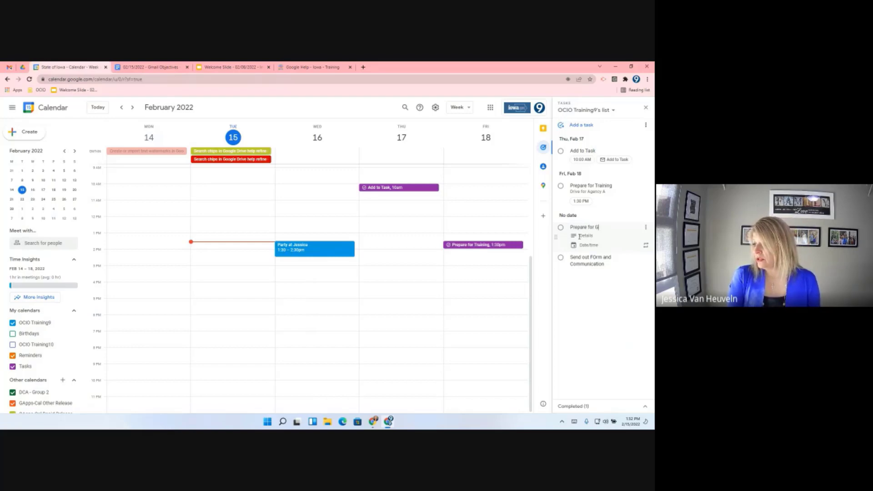
text(mail UI Change)
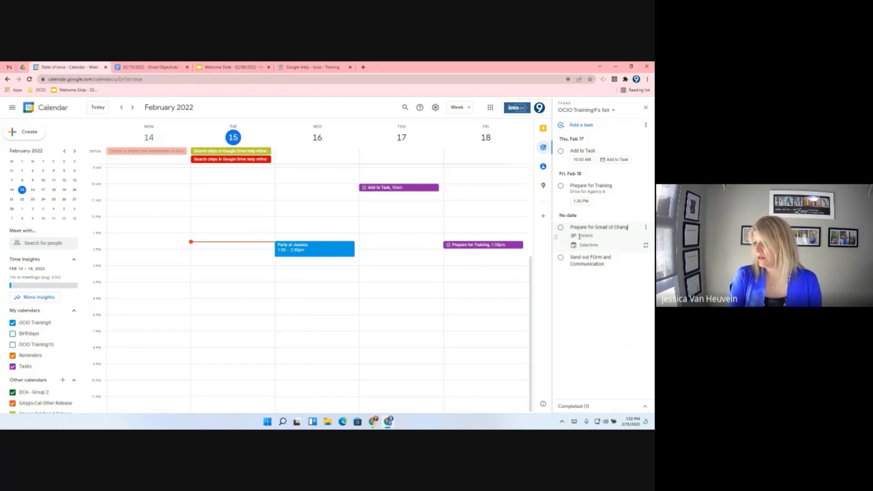
Schedule the "Prepare for Gmail UI Change" task for Friday, February 18, 2022 at 9:00 AM.
click(587, 245)
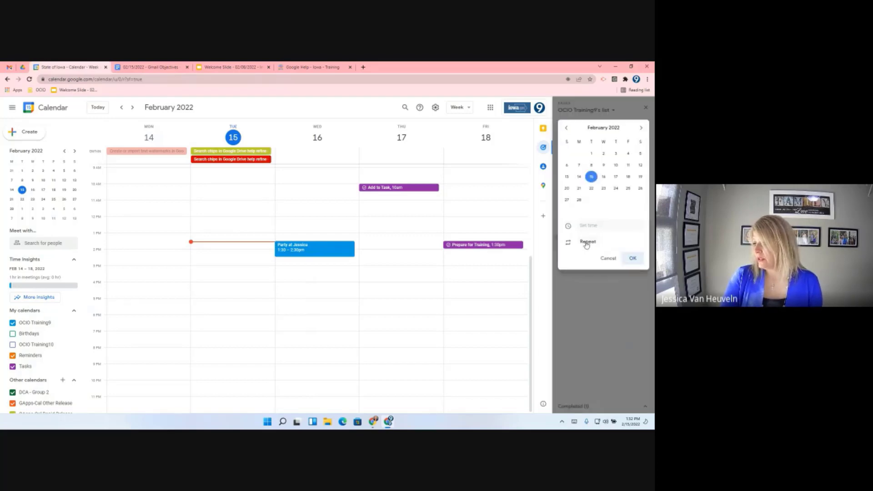
click(579, 190)
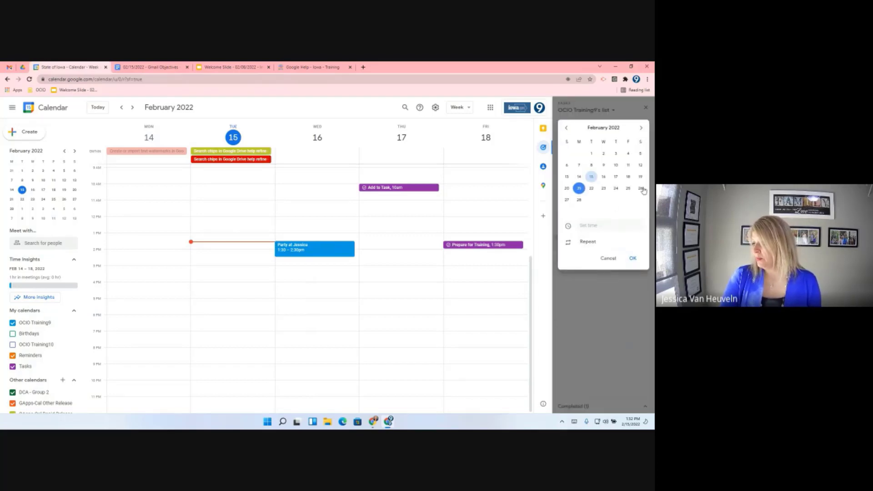
click(628, 177)
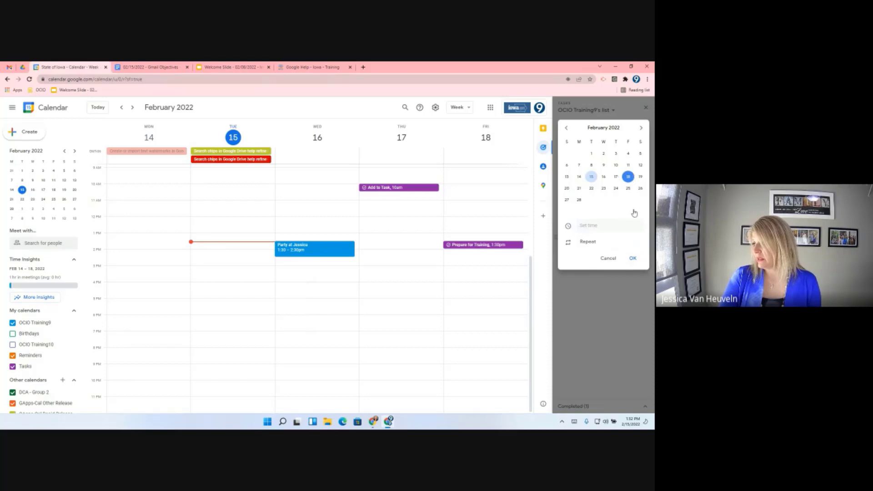
click(595, 227)
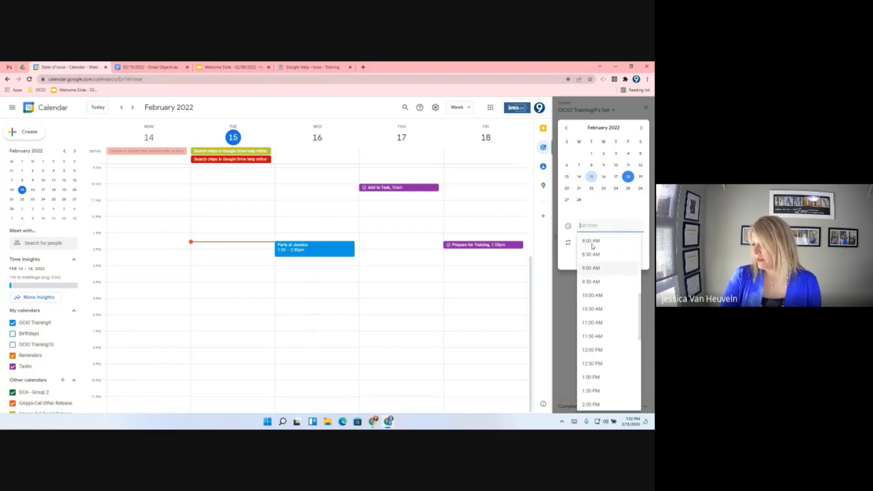
click(592, 269)
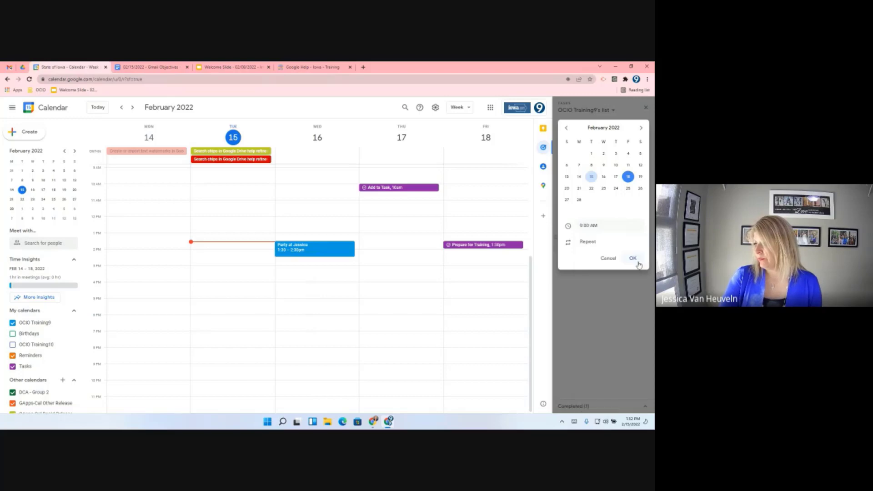
click(634, 258)
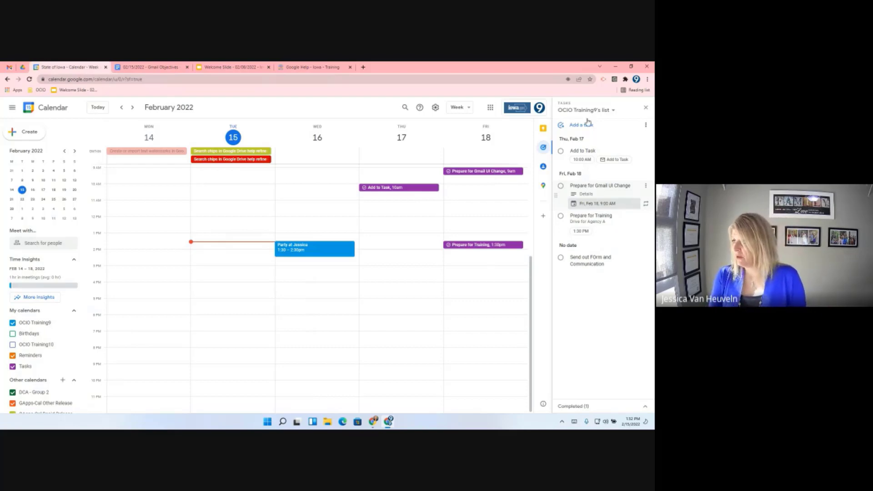
Switch to the Grocery List in Tasks and add a task titled "Teenage List".
click(614, 111)
click(614, 110)
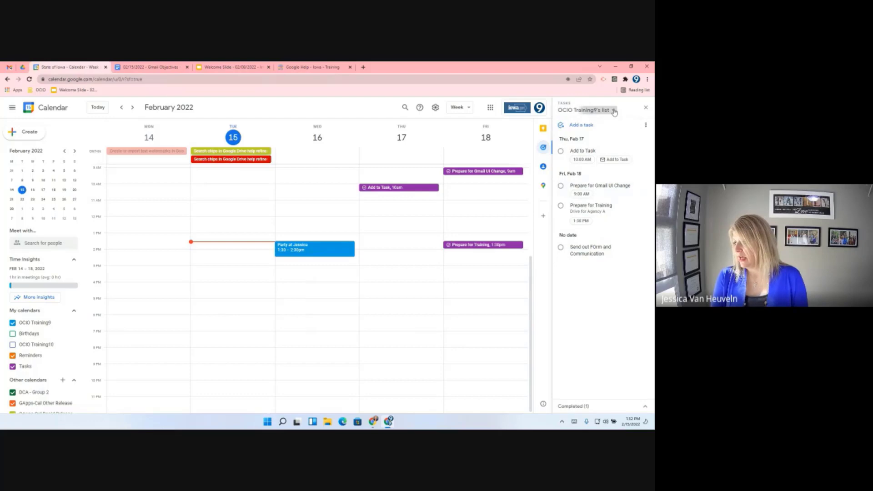
click(613, 111)
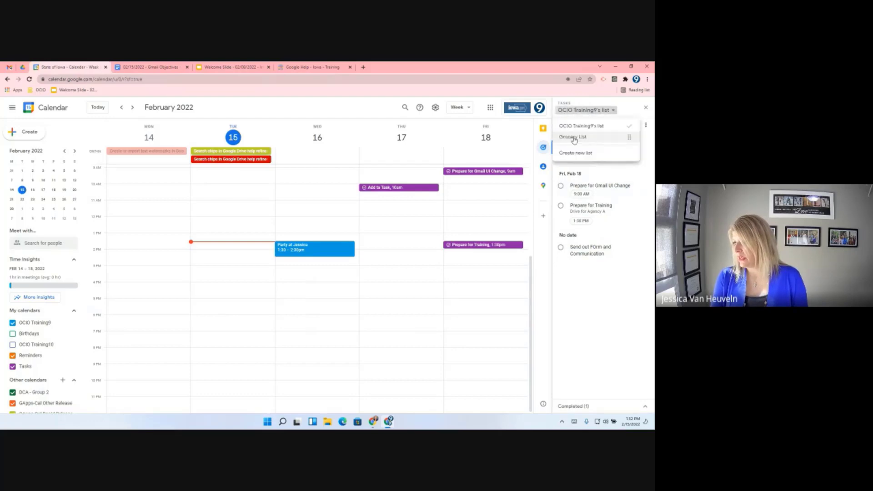
click(574, 137)
click(586, 125)
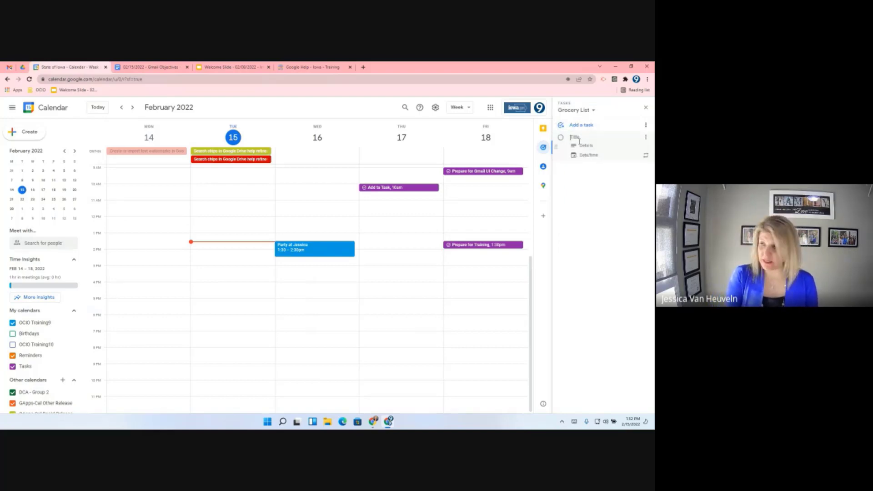
text(Teenage List)
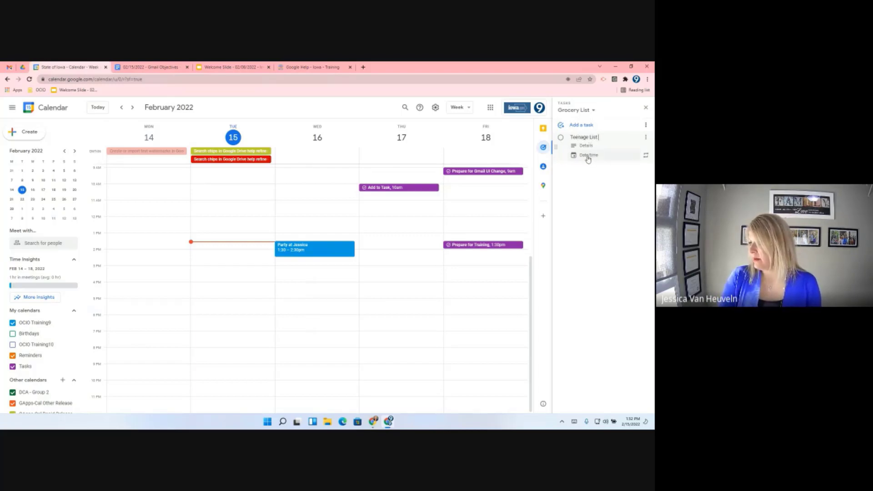
Schedule the Teenage List task for Thursday, February 17 at 4:00 PM and close Tasks.
click(587, 156)
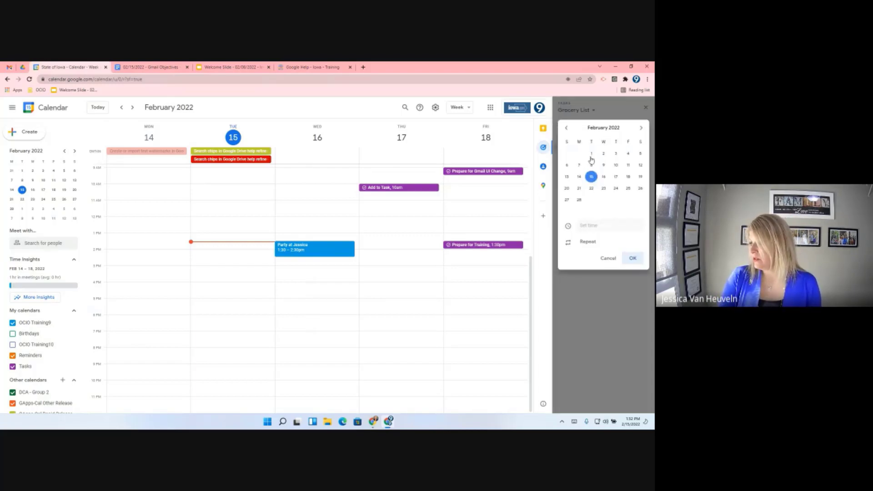
click(616, 176)
click(592, 225)
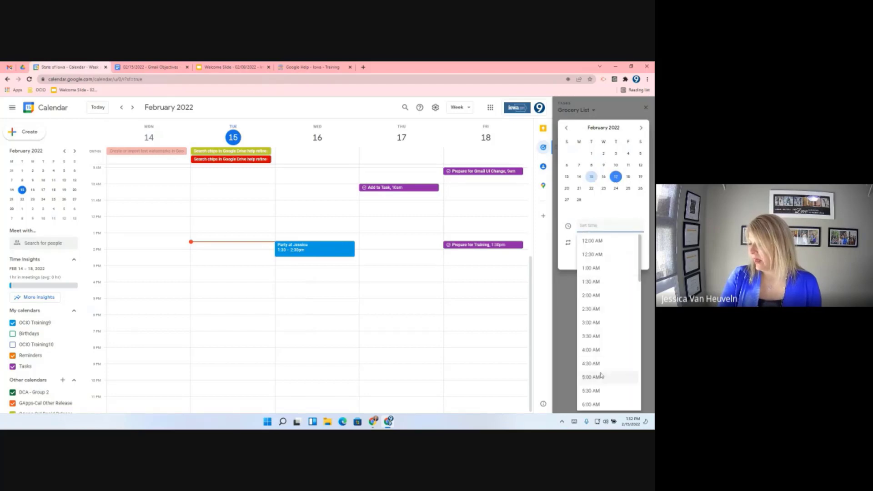
scroll(596, 300, down, 8)
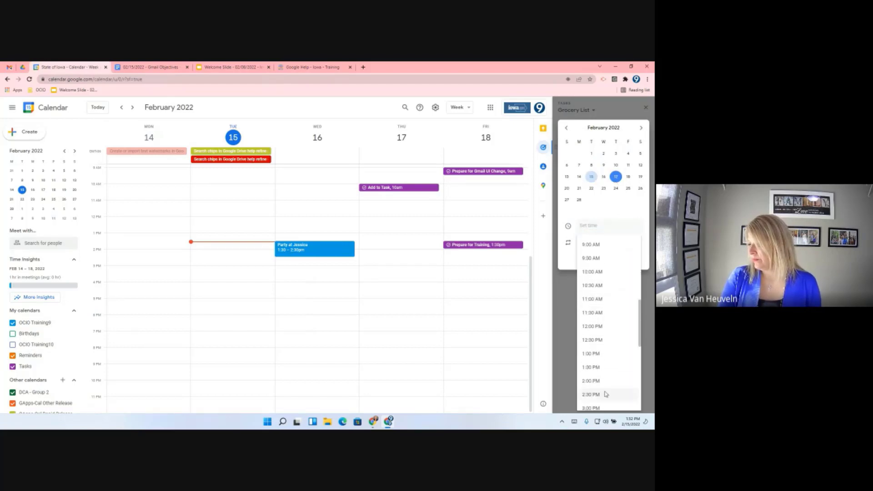
click(596, 302)
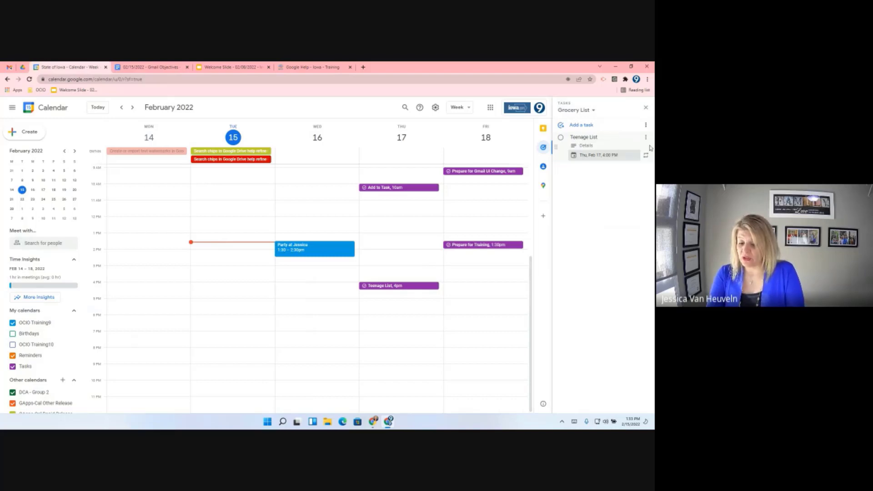
click(594, 111)
click(649, 108)
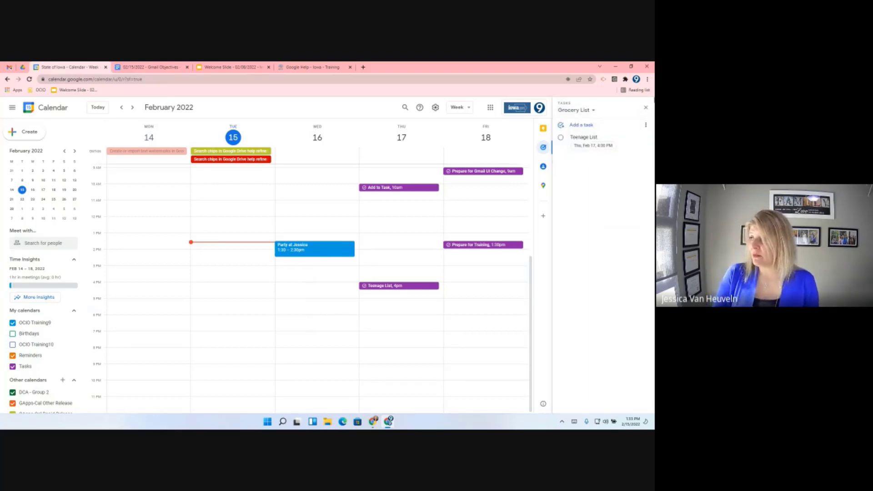
click(646, 107)
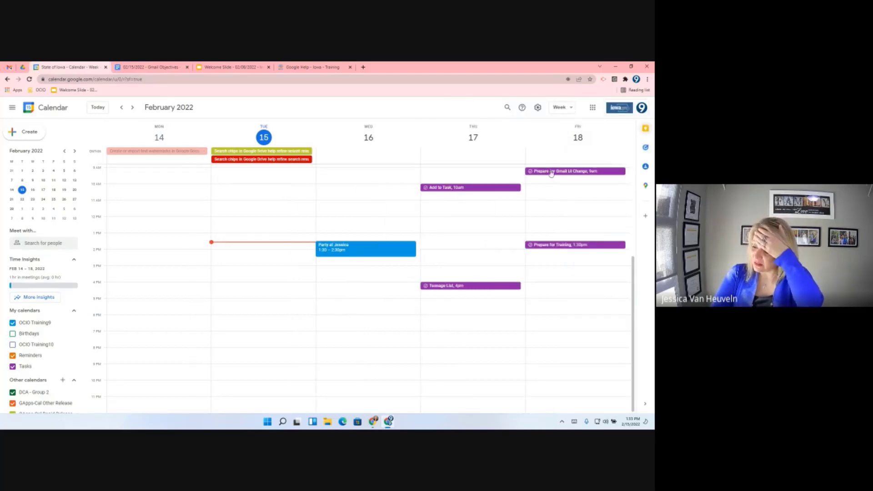
View the email related to the Add to Task item on February 17 and return to Google Calendar.
click(449, 188)
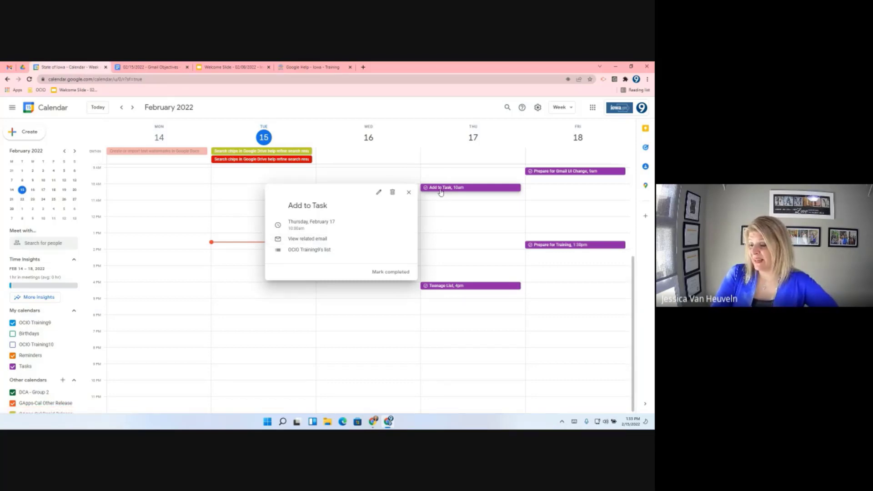
click(300, 239)
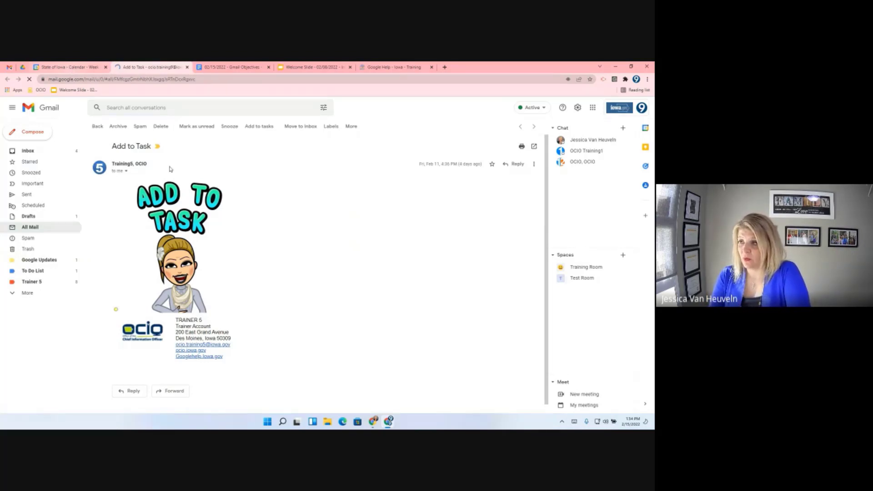
click(70, 68)
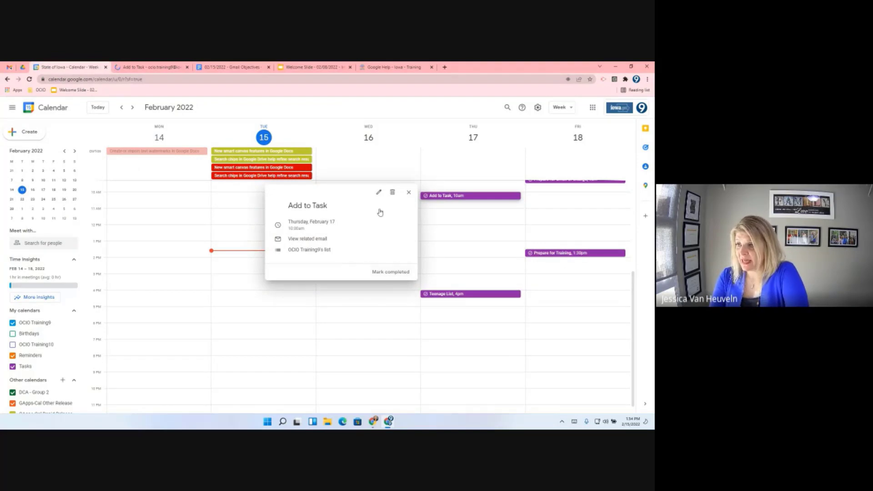
Review the list choices in the Add to Task item's details, save it and mark it completed.
click(378, 192)
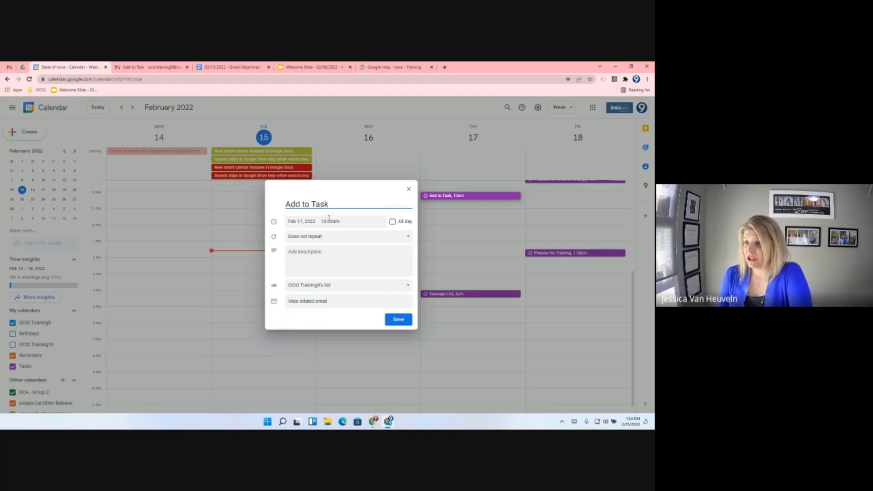
click(411, 285)
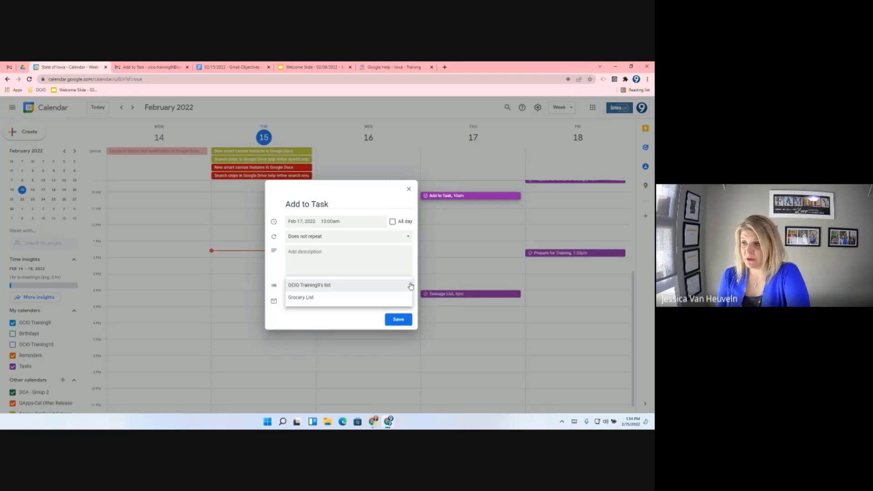
click(368, 278)
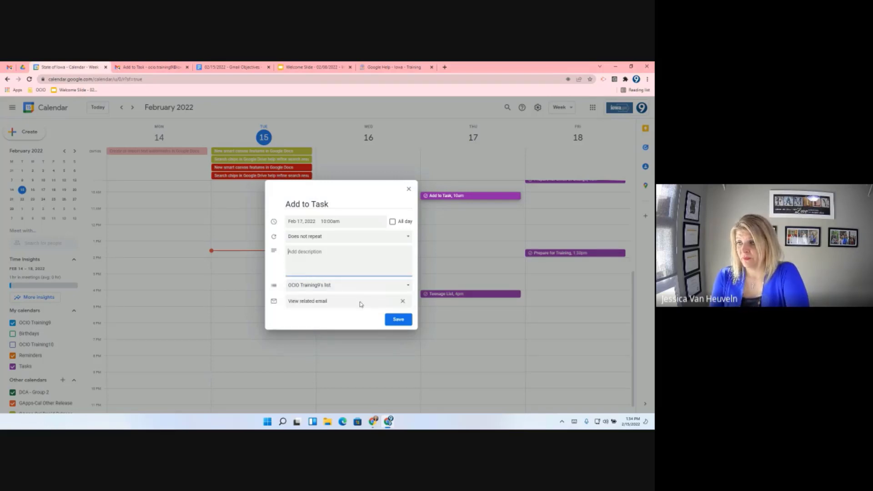
click(399, 320)
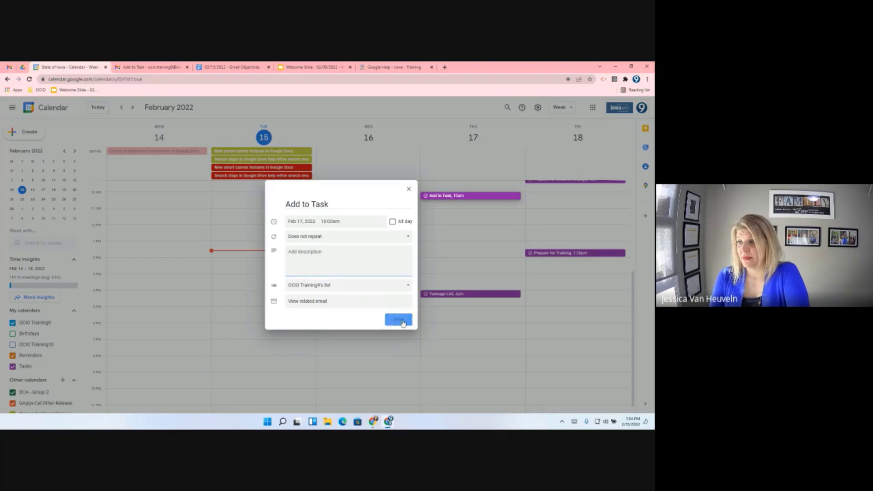
click(425, 197)
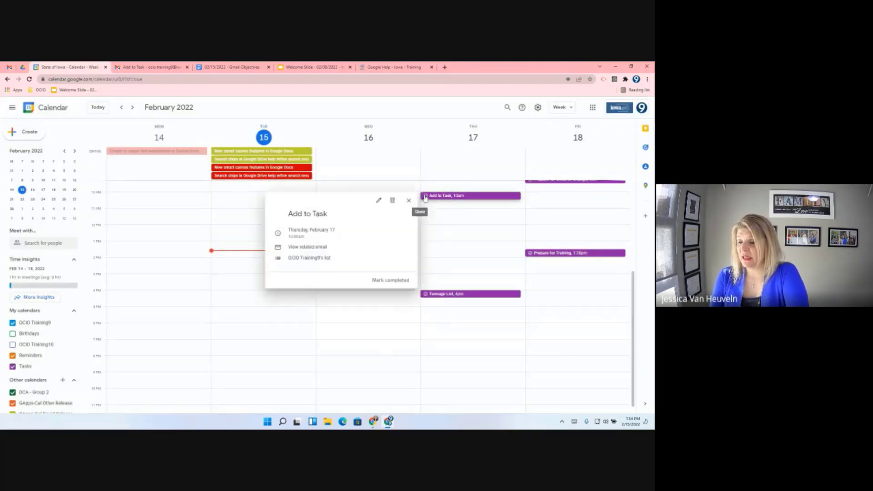
click(389, 281)
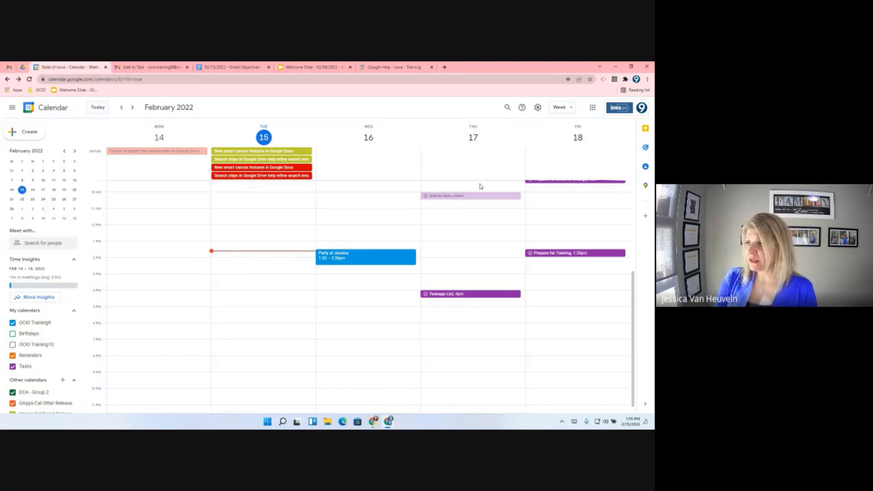
Add "Rx bars", "V* Juice" and "Choclate" on separate lines as the Teenage List task's description, and check it in Tasks.
click(440, 295)
click(375, 221)
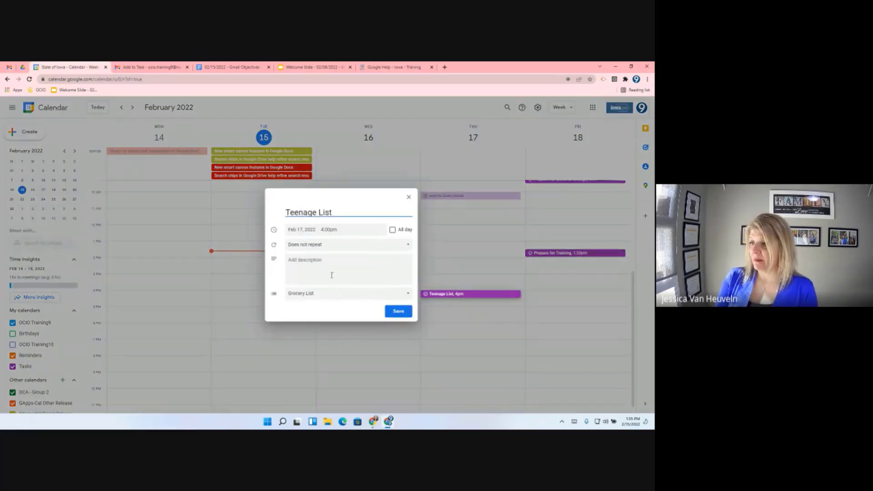
click(326, 271)
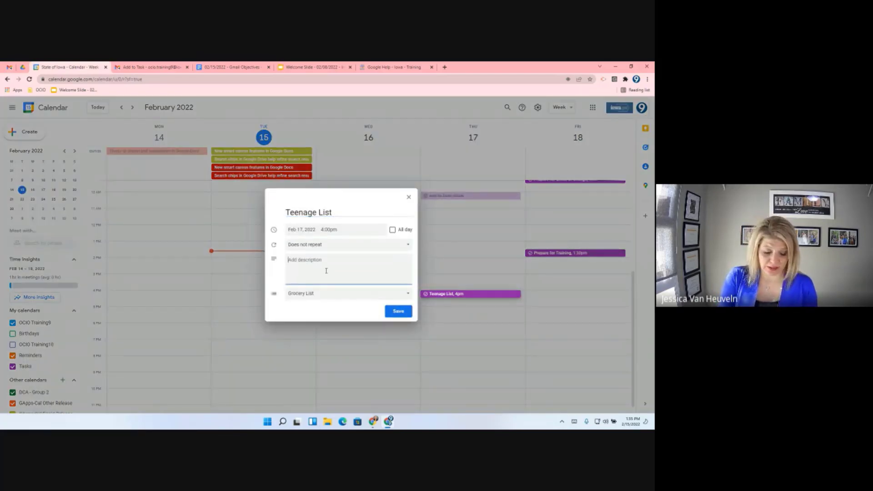
text(Ra bars)
key(Return)
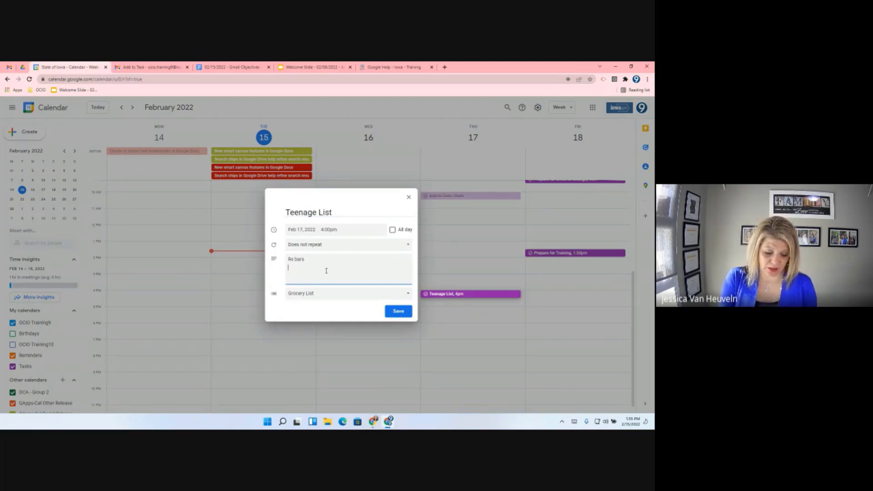
text(V8 Juice)
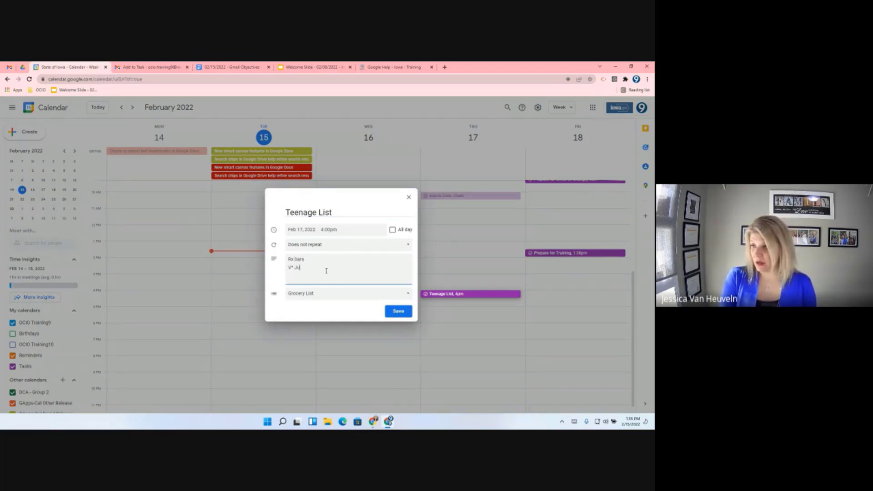
key(Return)
text(Choclate)
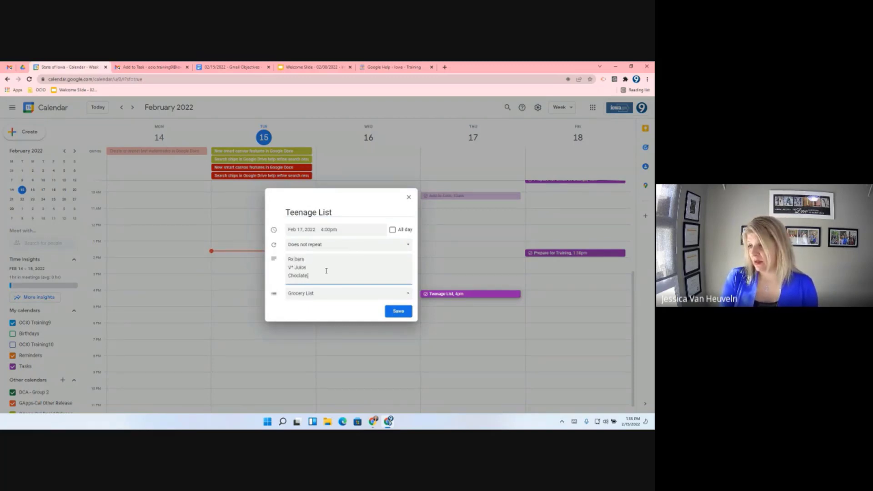
click(398, 312)
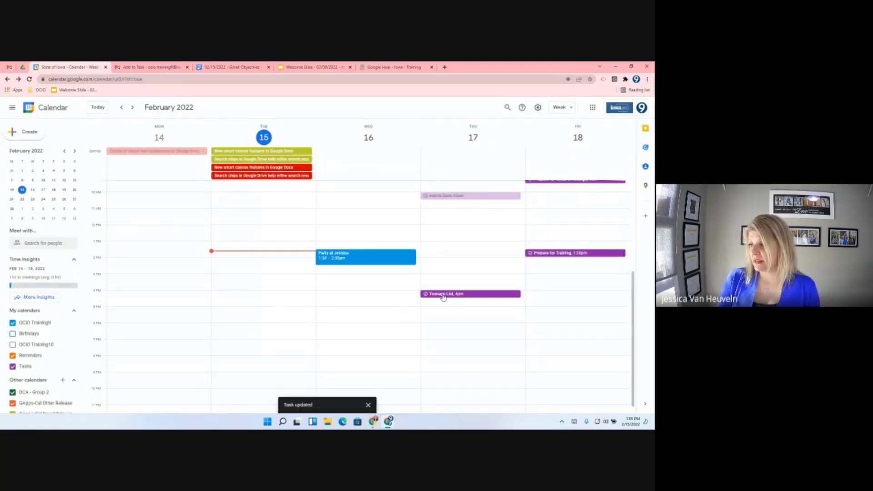
click(646, 148)
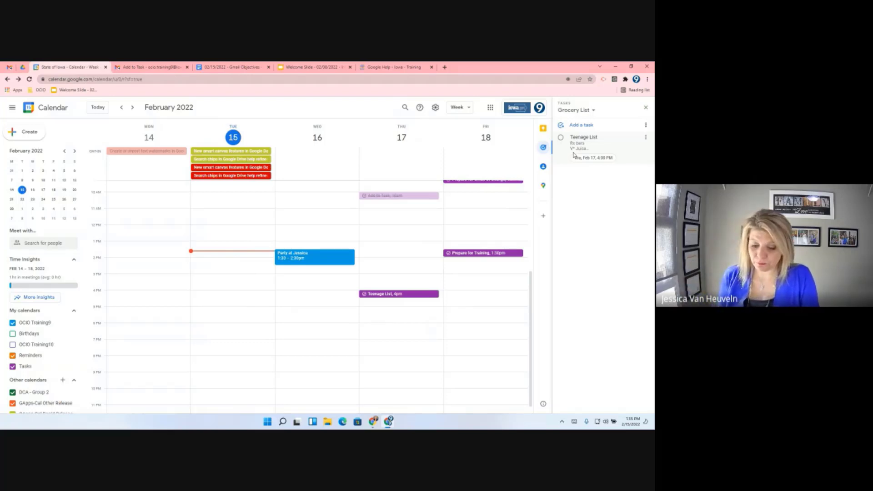
click(646, 107)
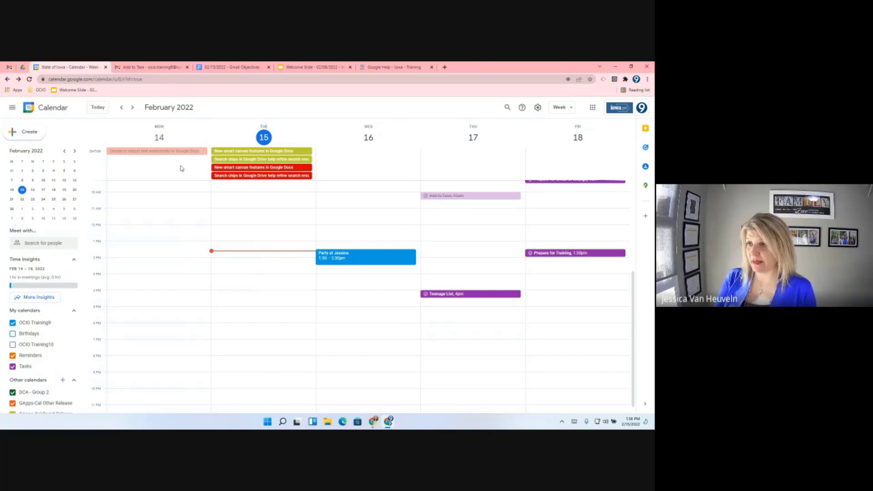
Create a new calendar task titled "Review Okta Website".
click(36, 137)
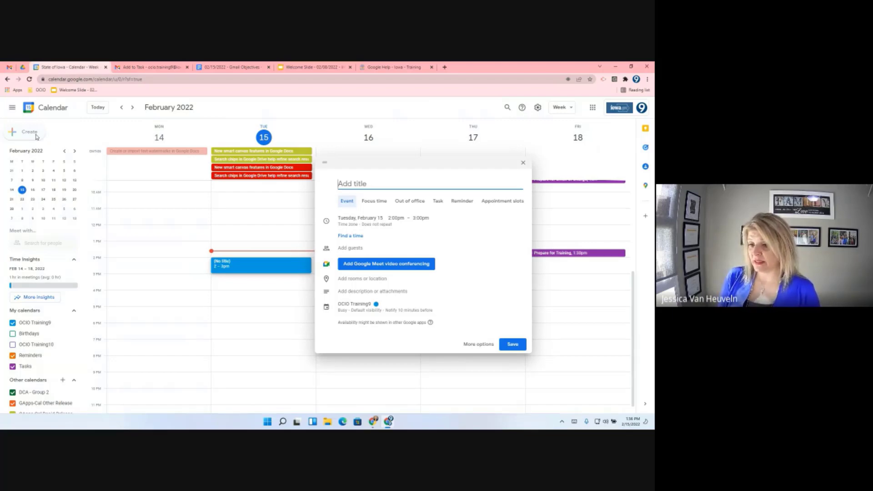
click(442, 205)
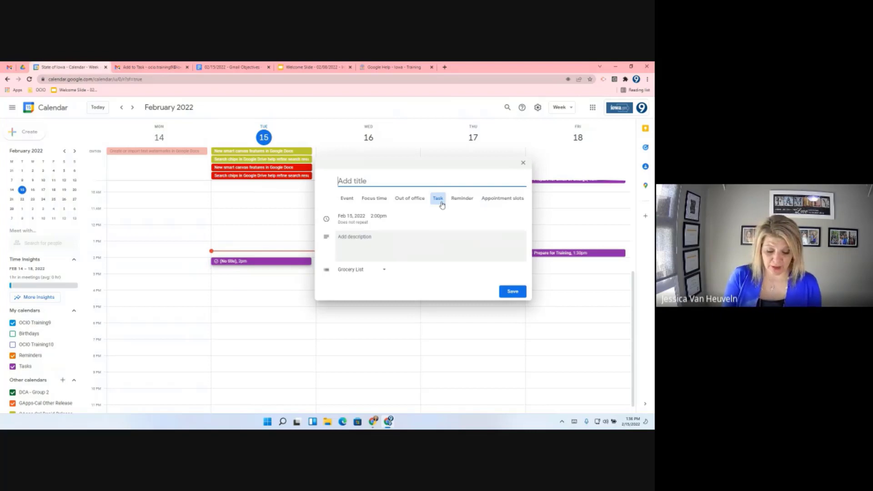
text(REvie)
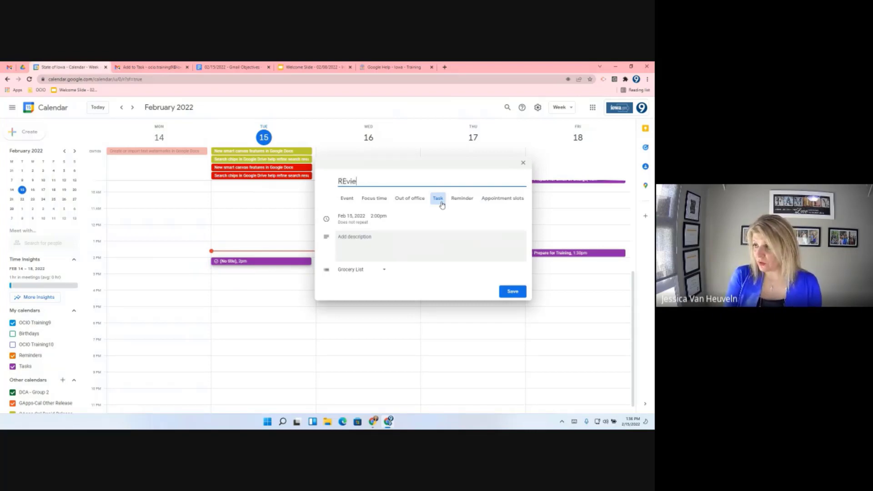
key(BackSpace)
key(BackSpace)
key(BackSpace)
key(BackSpace)
text(eview )
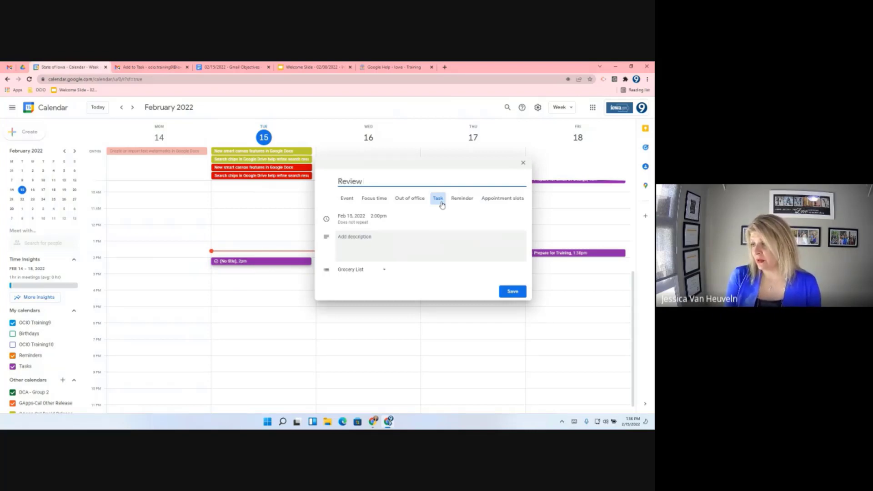
text(Okta Website)
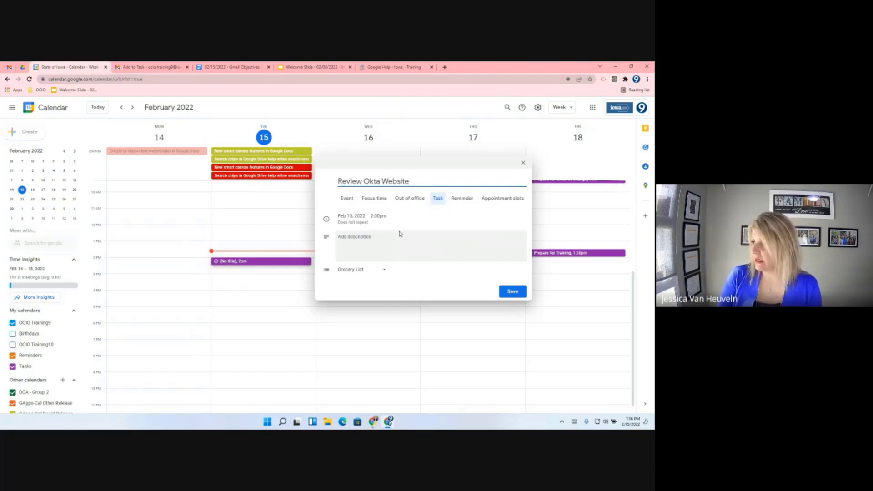
Make the Review Okta Website task all-day and set its date to February 19, 2022.
click(383, 237)
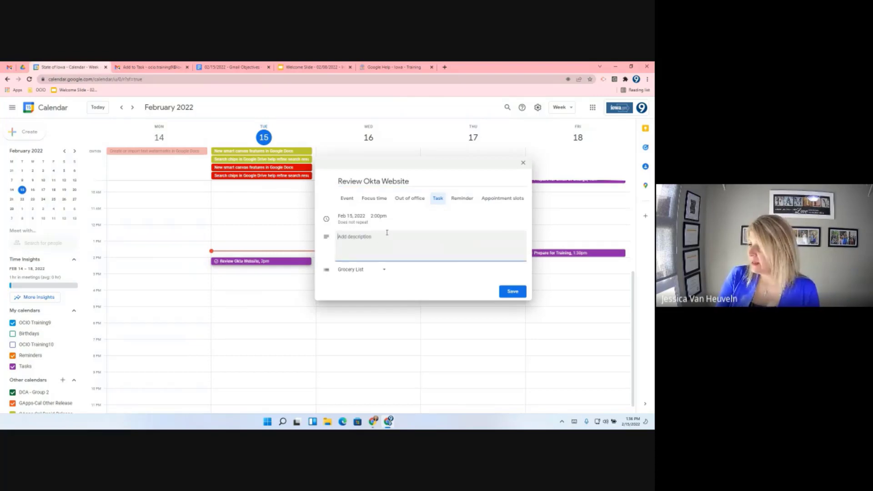
click(348, 217)
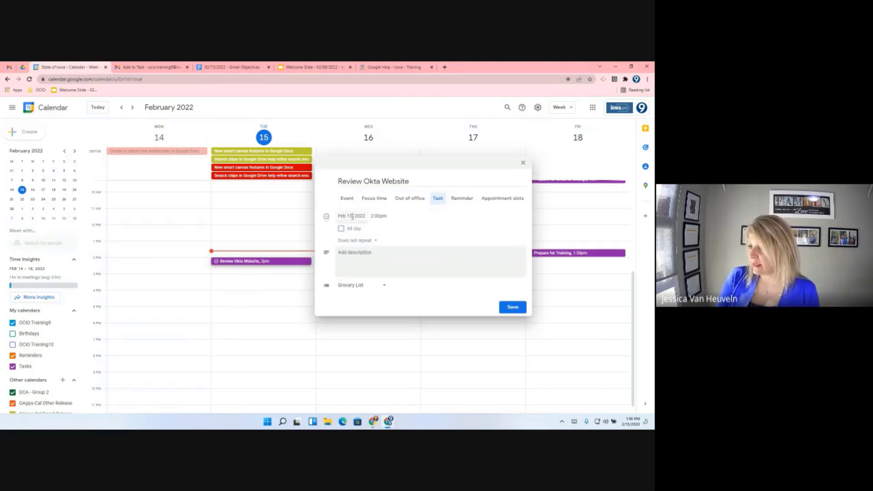
click(384, 216)
click(340, 228)
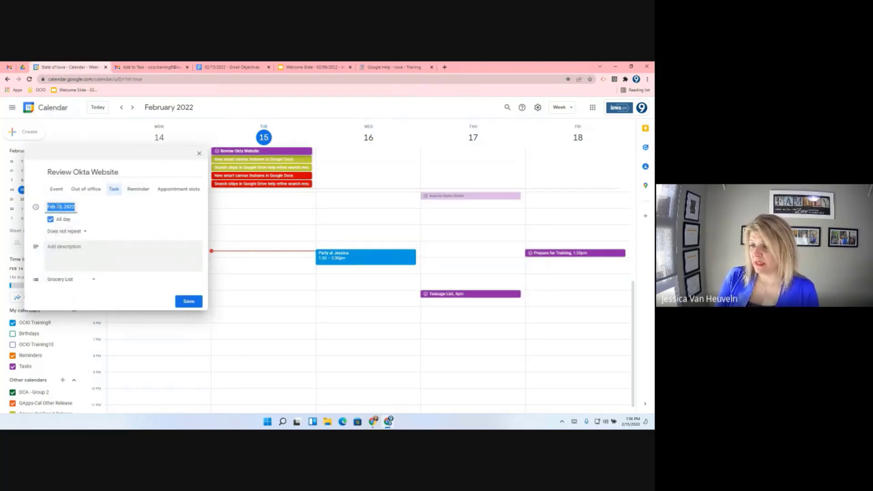
click(50, 205)
click(122, 262)
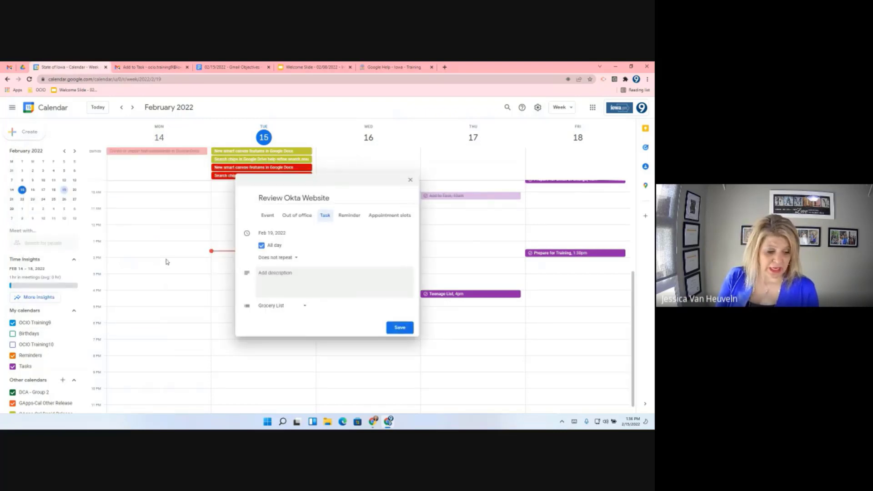
Enter "update youtube videos" as the description of the Review Okta Website task.
click(330, 289)
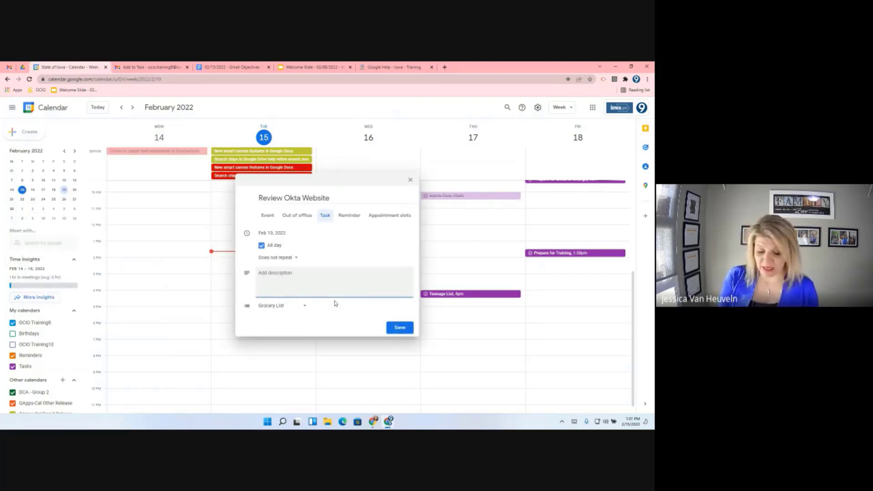
text(update )
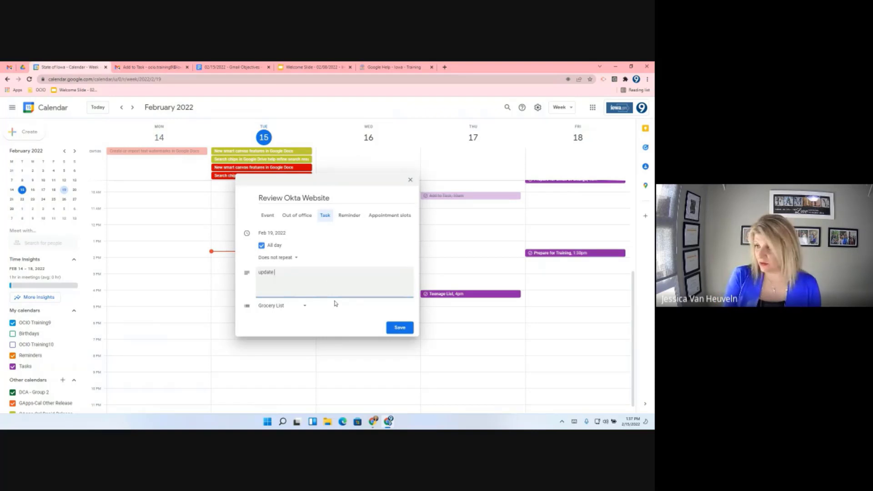
text(youtube)
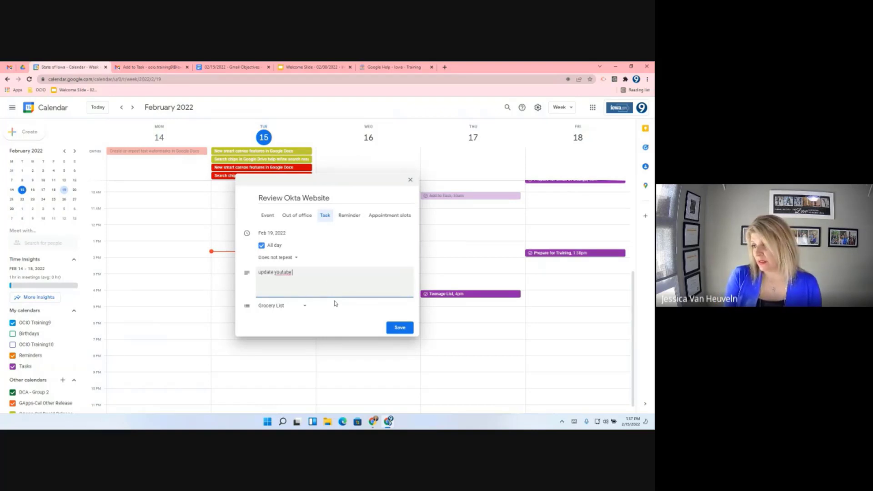
text( videos)
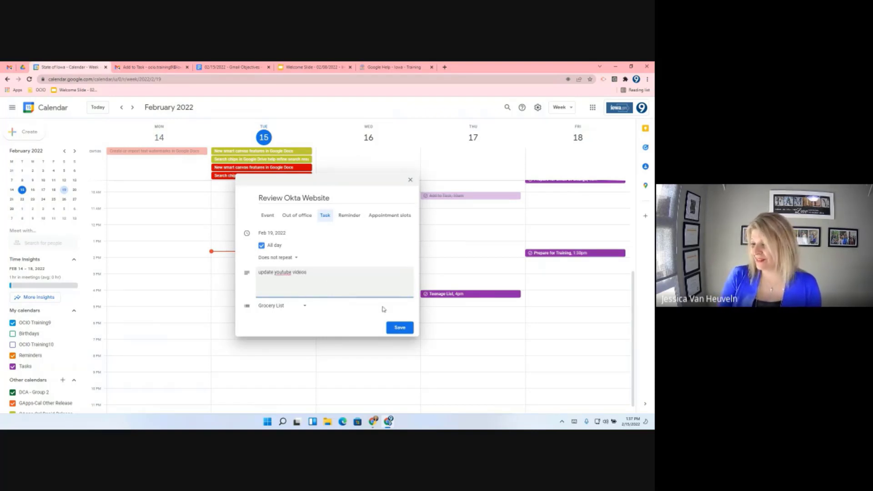
Assign the Review Okta Website task to OCIO Training9's list and save it.
click(295, 311)
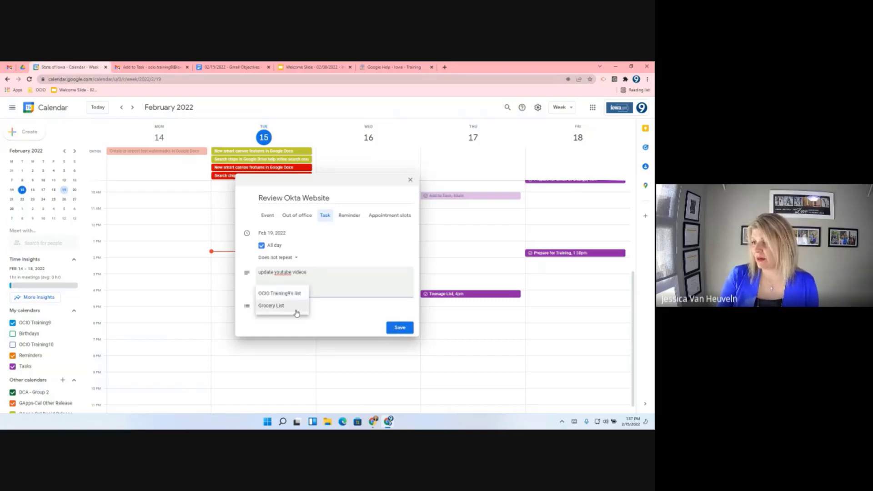
click(295, 293)
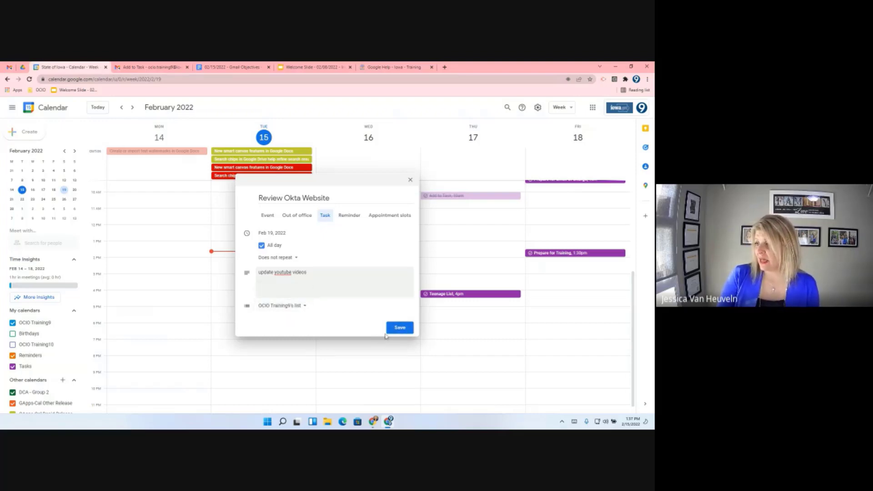
click(400, 329)
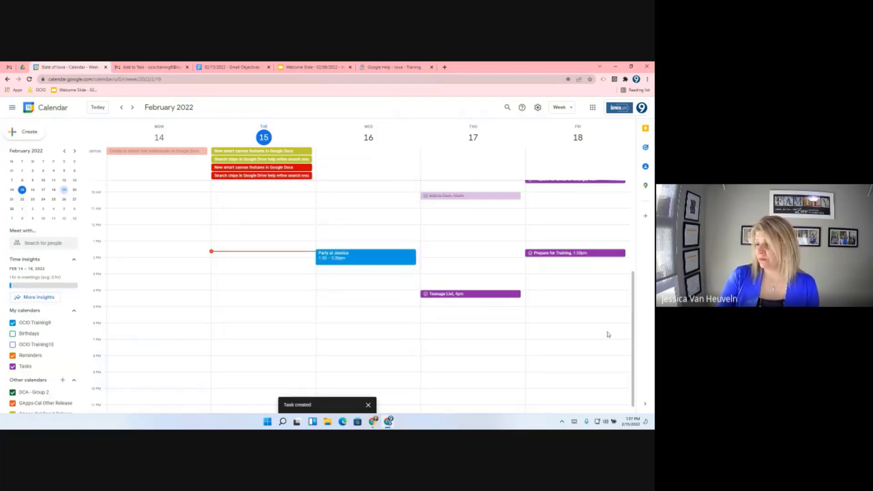
Open Tasks and show OCIO Training9's list to check for the Review Okta Website task.
click(645, 147)
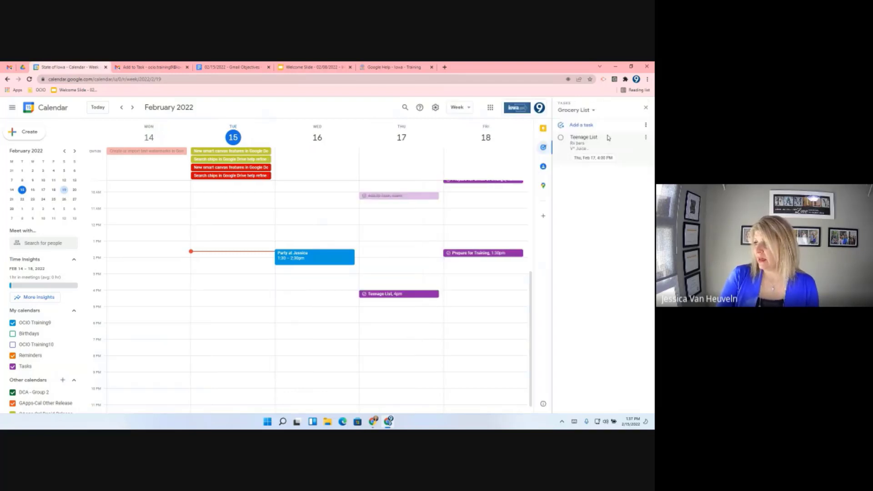
click(592, 111)
click(582, 130)
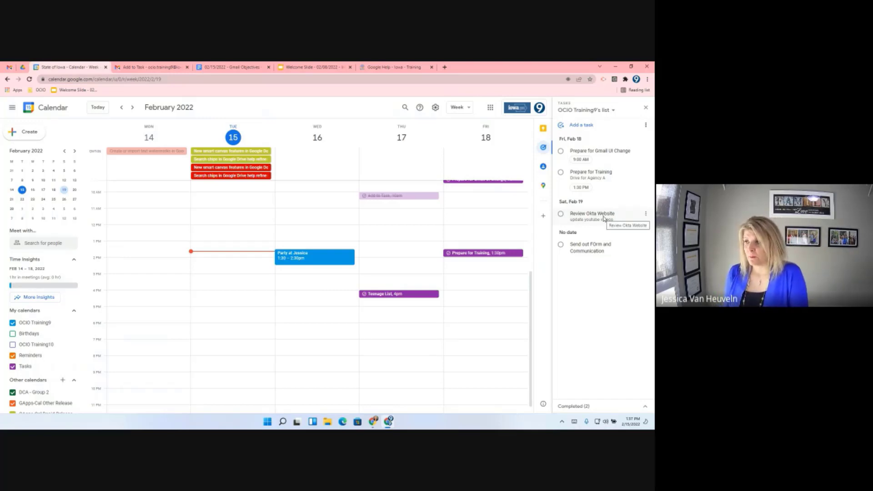
Look for the new task in the current week and view Saturday, February 19 in the calendar.
scroll(407, 228, up, 5)
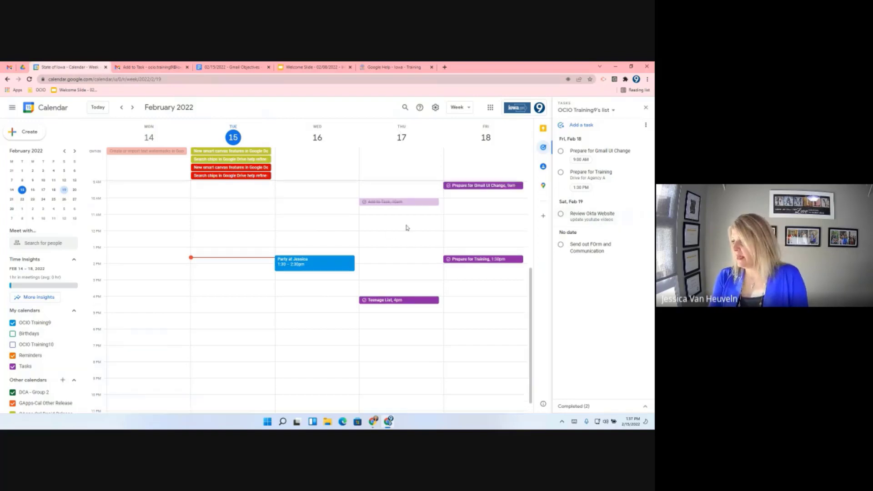
scroll(245, 369, down, 6)
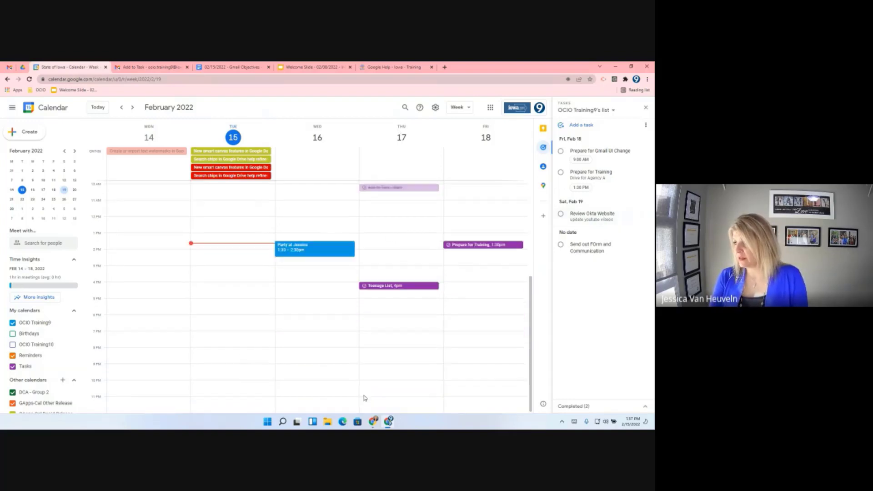
scroll(364, 398, up, 3)
scroll(369, 398, up, 3)
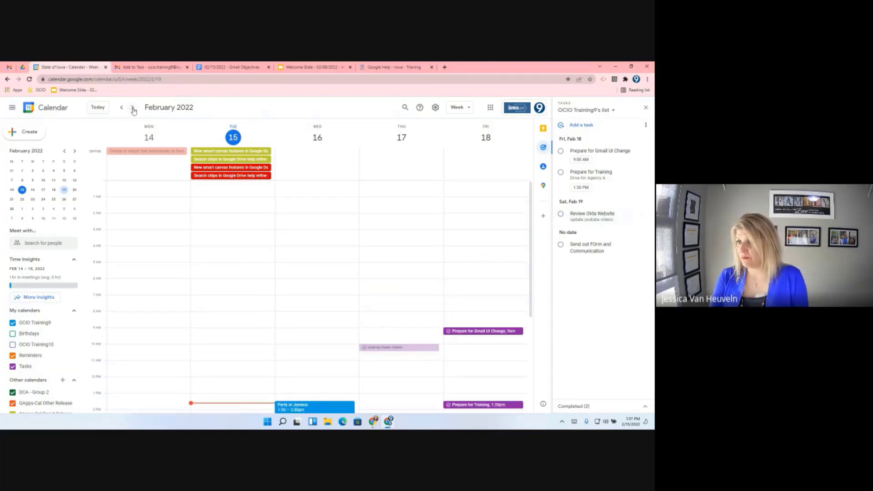
click(74, 190)
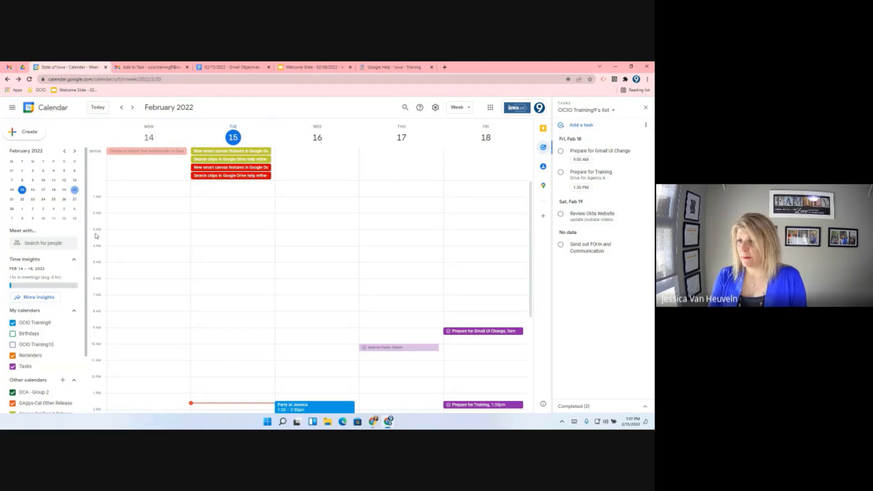
click(64, 190)
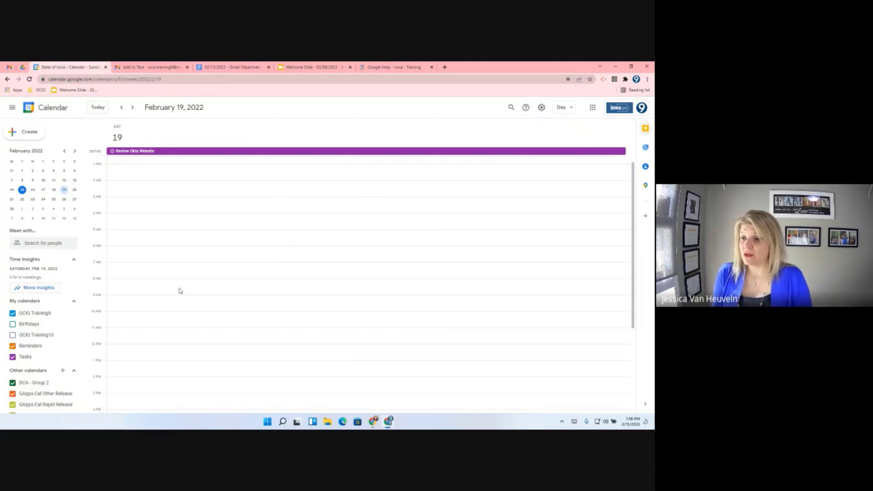
Show Sunday, February 20 and start a new reminder titled "Pay Bills" on that day.
click(183, 245)
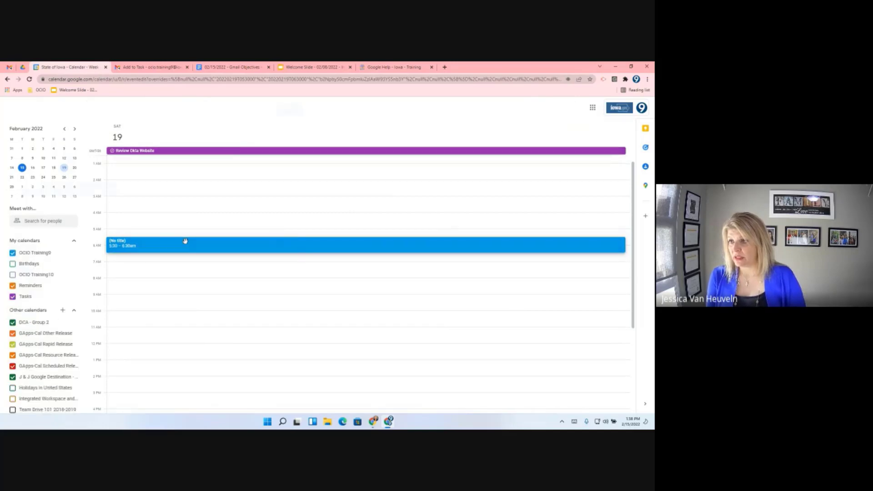
click(12, 114)
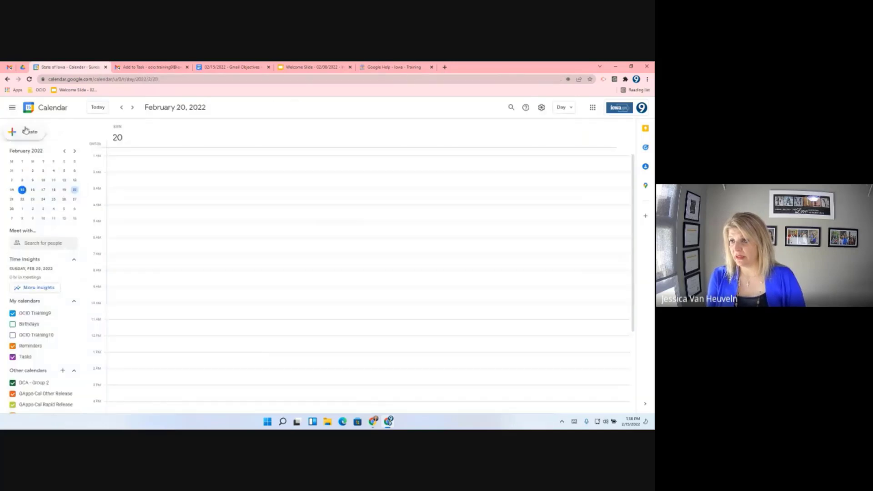
click(26, 132)
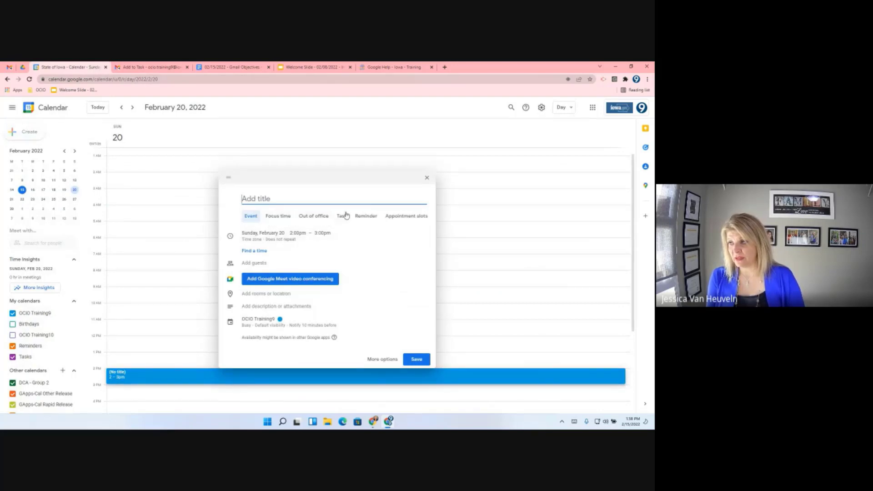
click(366, 217)
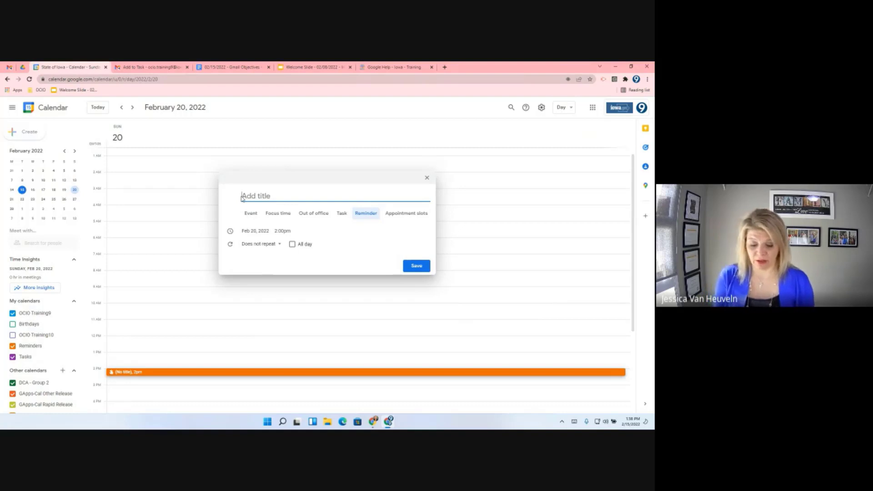
text(Pay Bills)
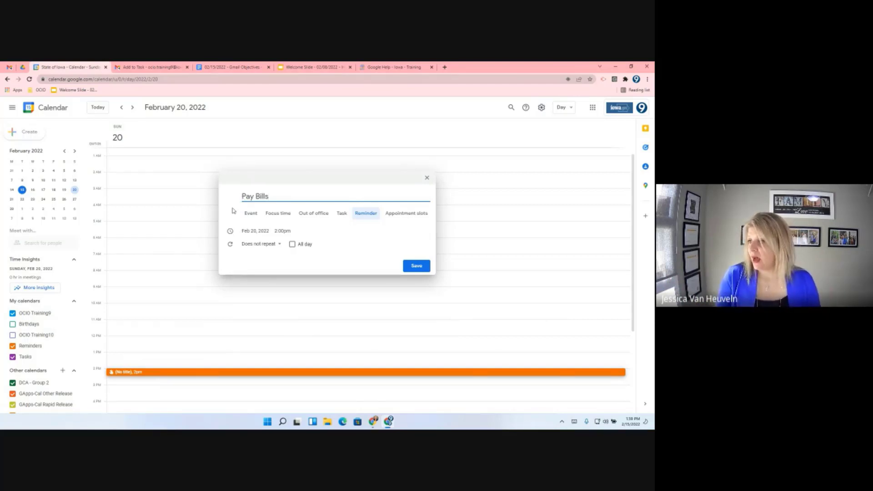
Give the Pay Bills reminder a custom recurrence every 1 week on Friday only, never ending.
click(277, 248)
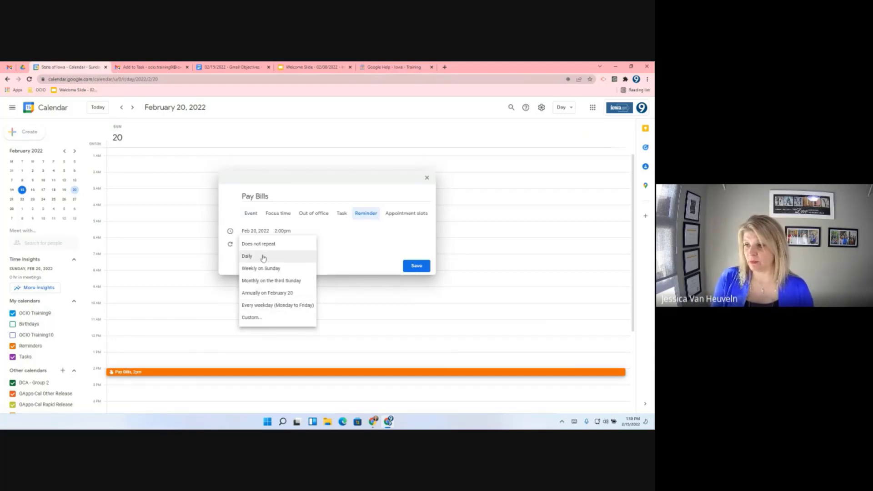
click(262, 324)
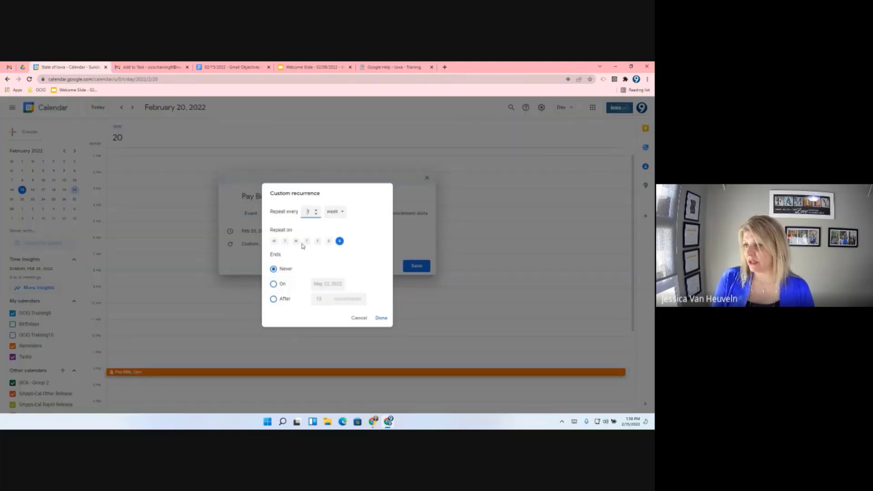
click(318, 241)
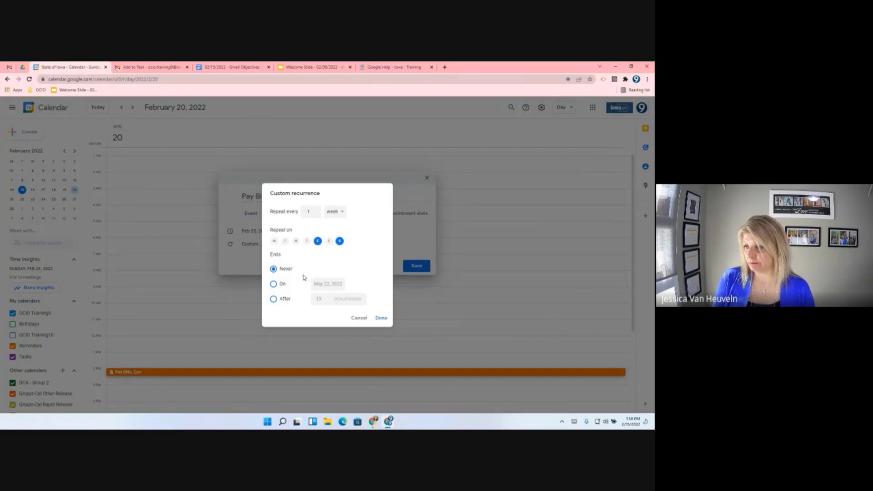
click(340, 241)
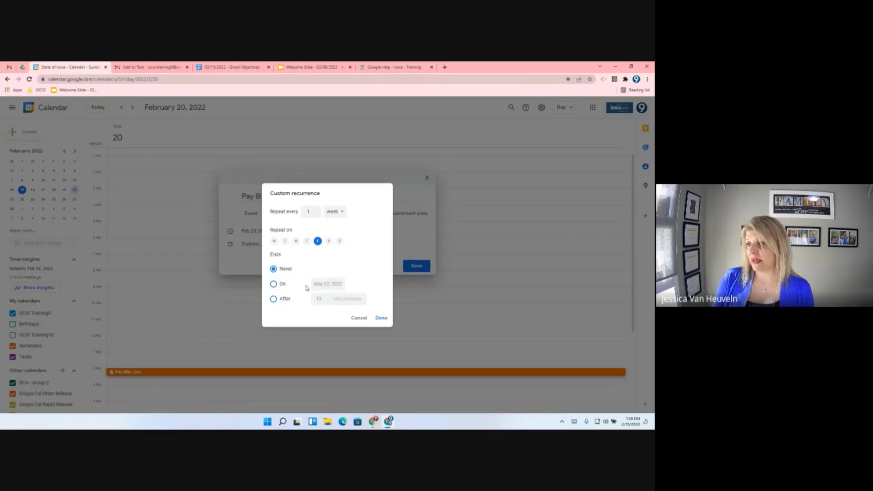
click(378, 319)
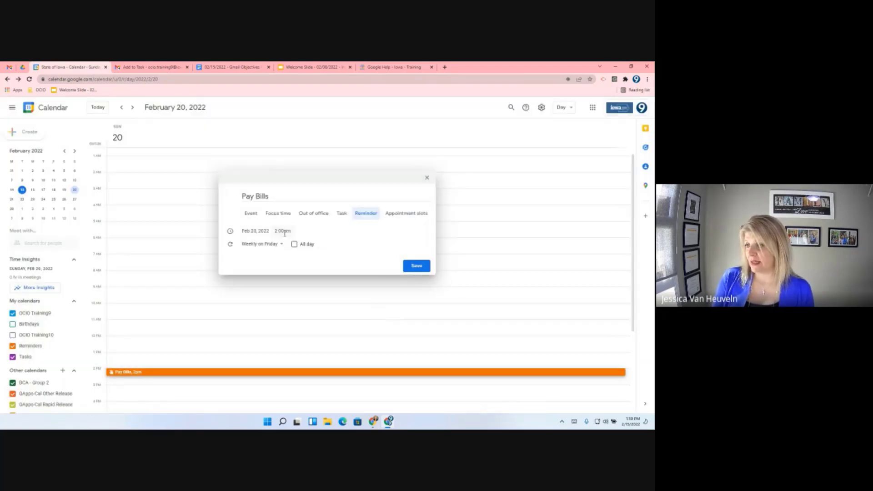
Set the Pay Bills reminder's time to 8:30am.
click(283, 231)
scroll(303, 267, up, 6)
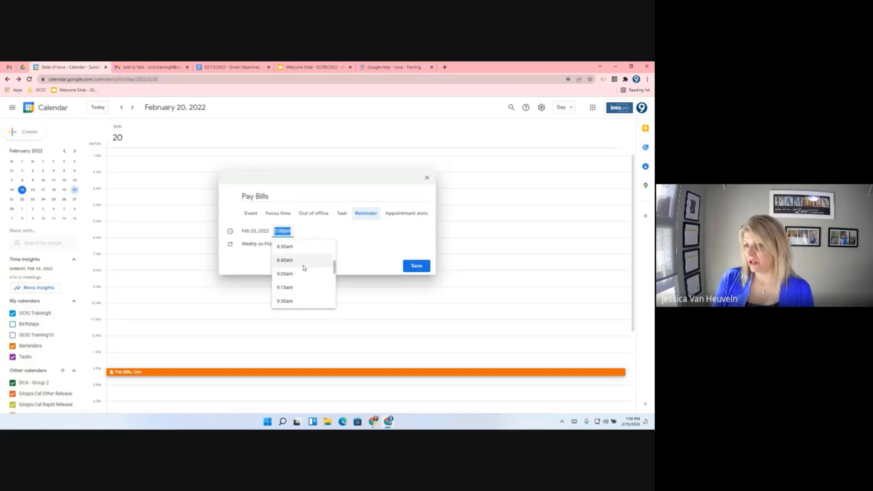
click(300, 246)
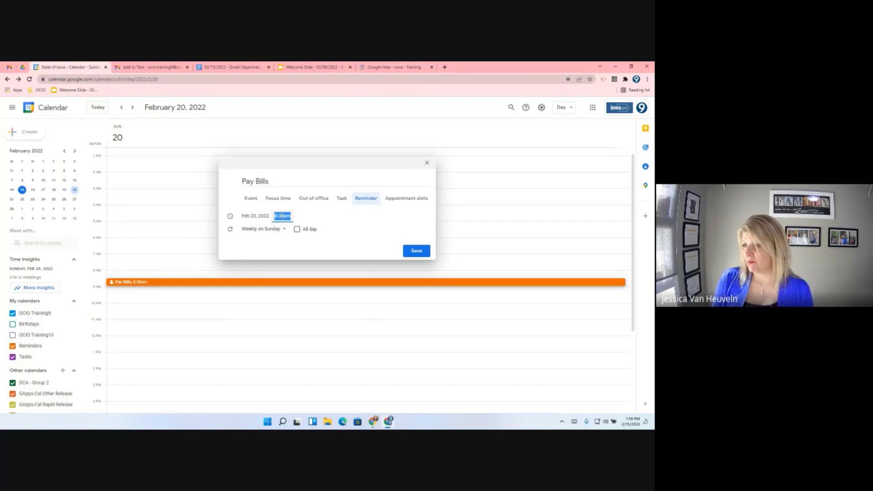
Set the Pay Bills reminder to February 18, 2022 at 7:30am, repeating weekly on Friday, and save it.
click(282, 216)
click(256, 216)
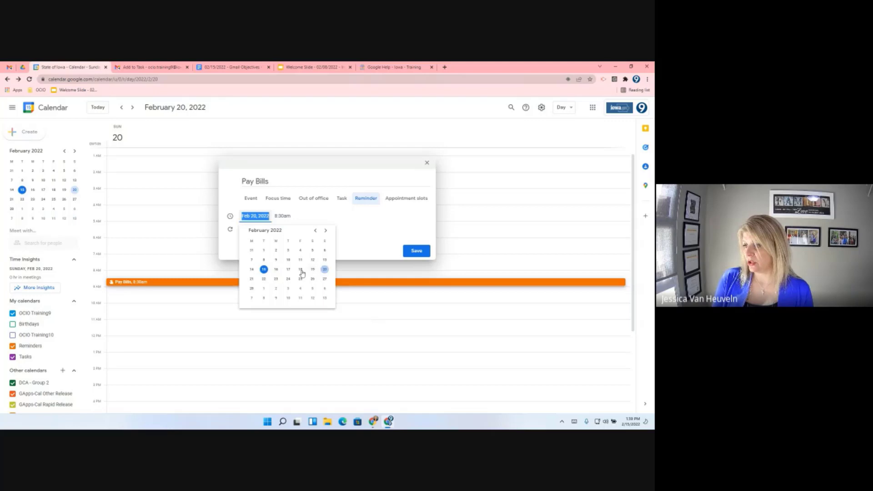
click(313, 270)
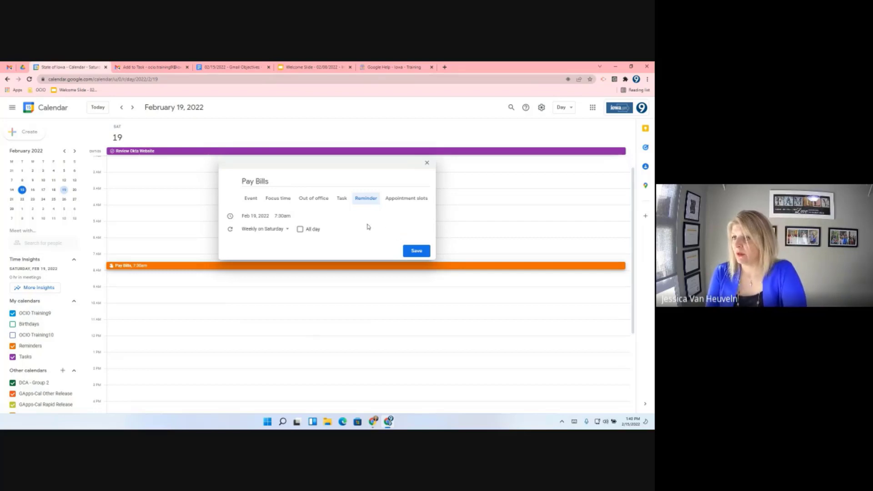
click(253, 218)
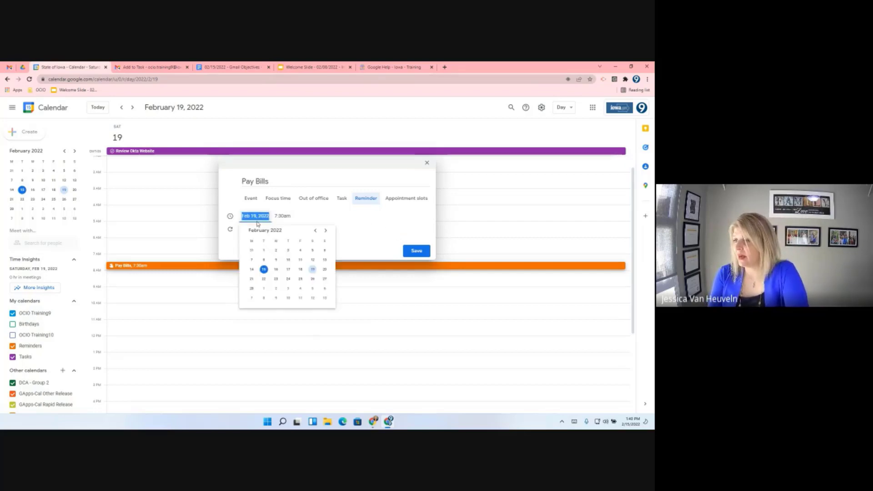
click(298, 269)
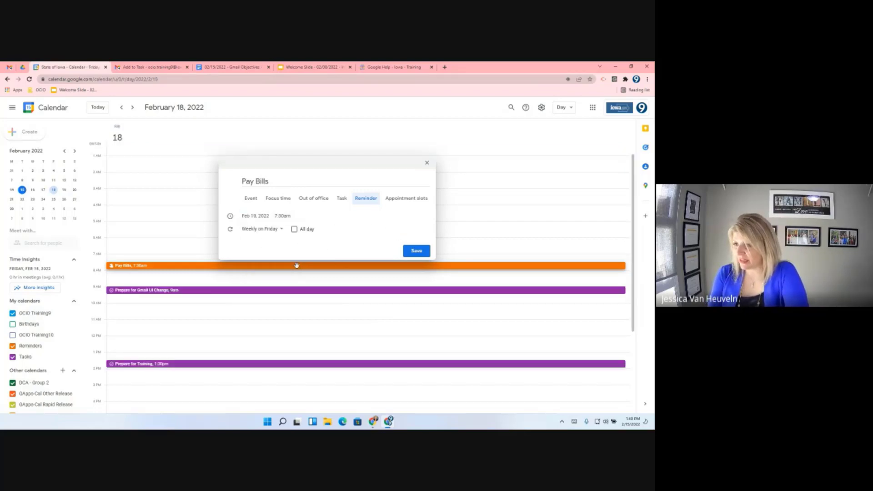
click(253, 216)
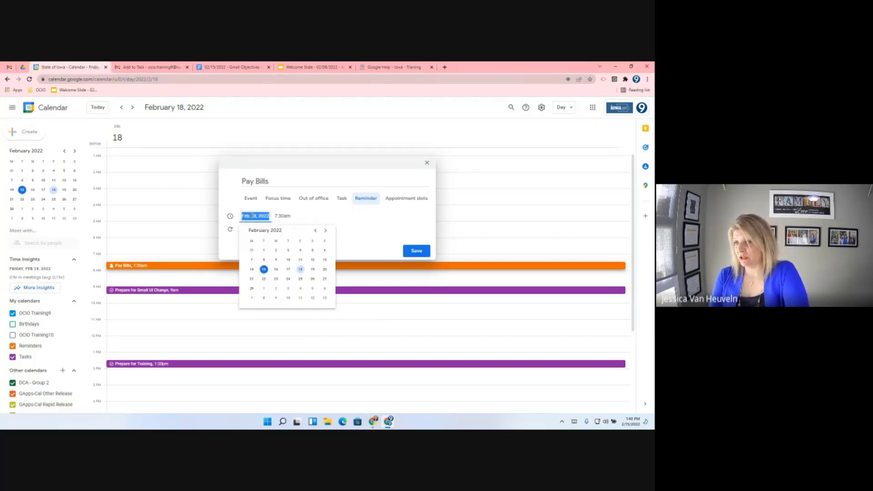
click(418, 252)
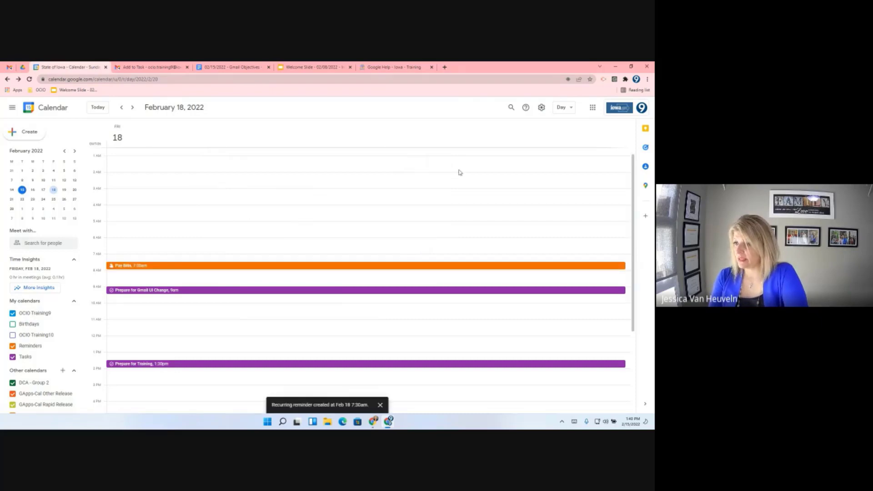
Switch the calendar to the Month view of February 2022, leaving no new event open.
click(564, 116)
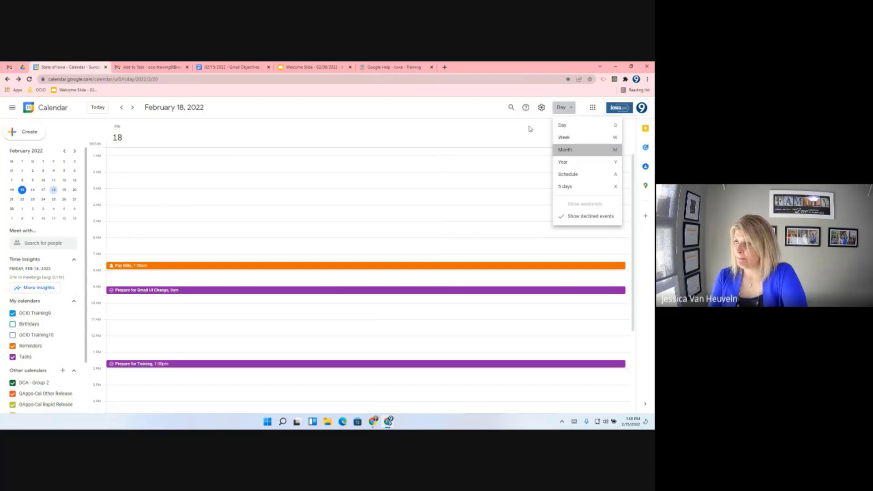
click(565, 153)
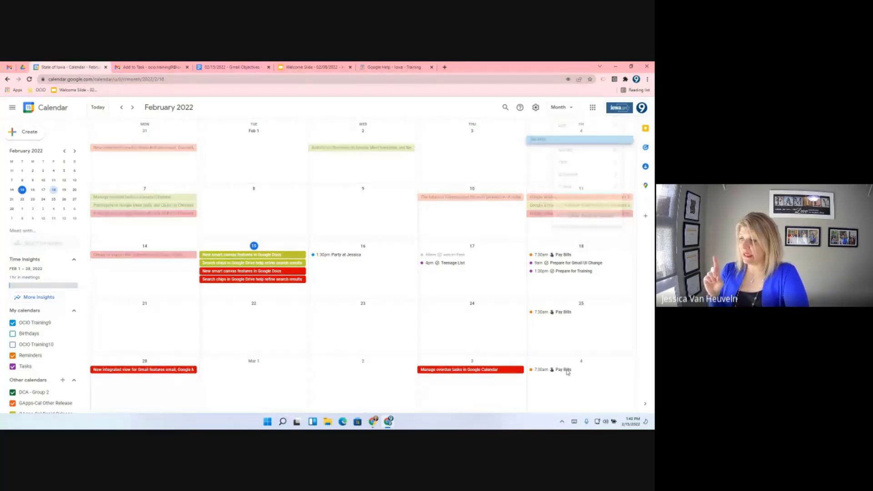
click(565, 370)
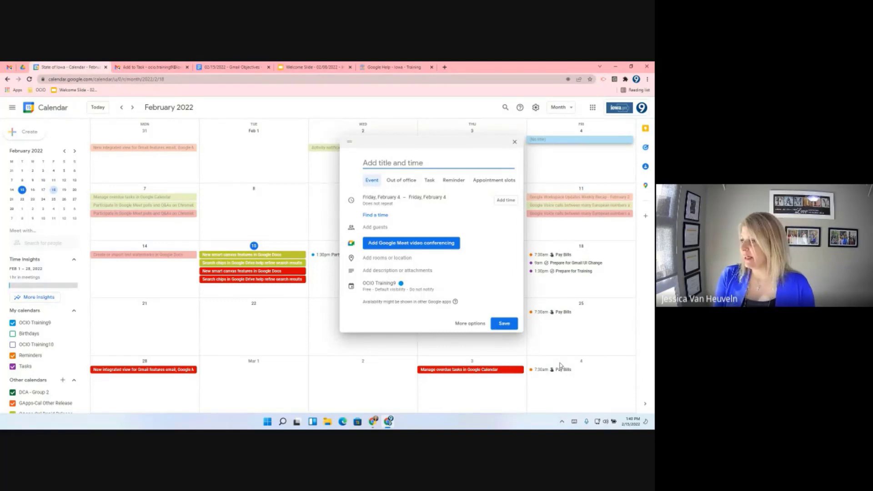
click(516, 143)
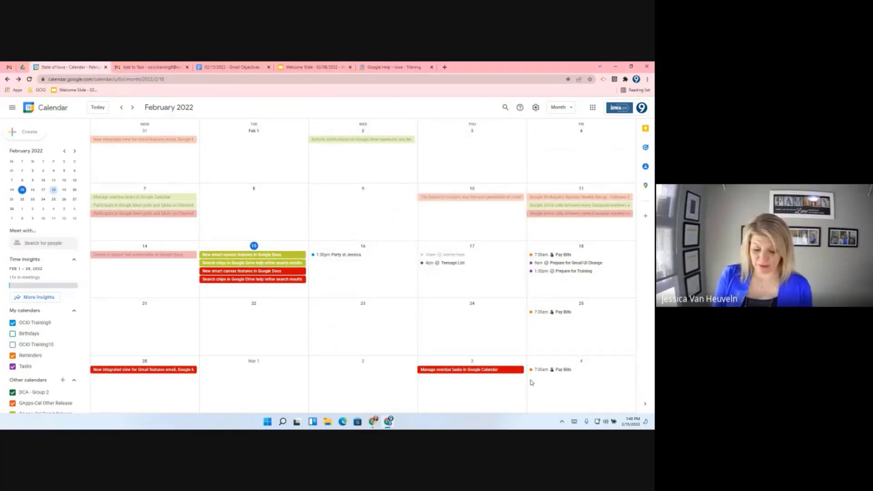
Examine the repeating Pay Bills entries and the list of calendars, including Reminders and Tasks, at a larger page zoom.
key(ctrl+plus)
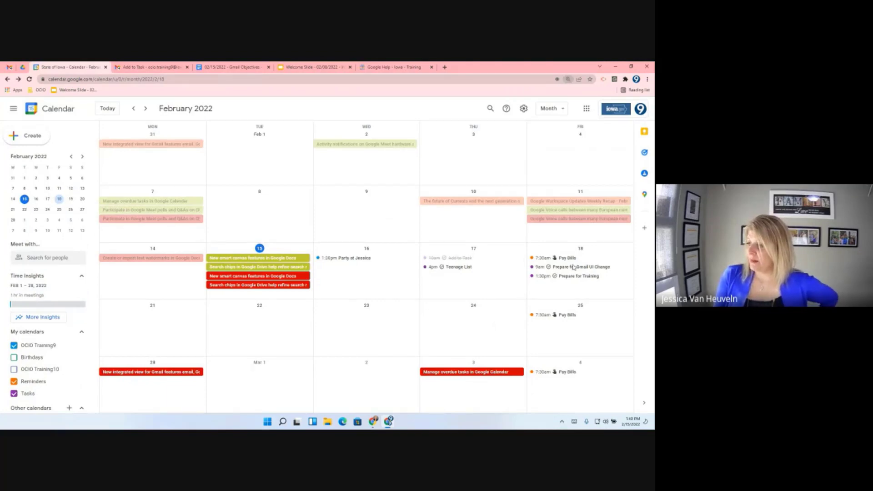
key(ctrl+plus)
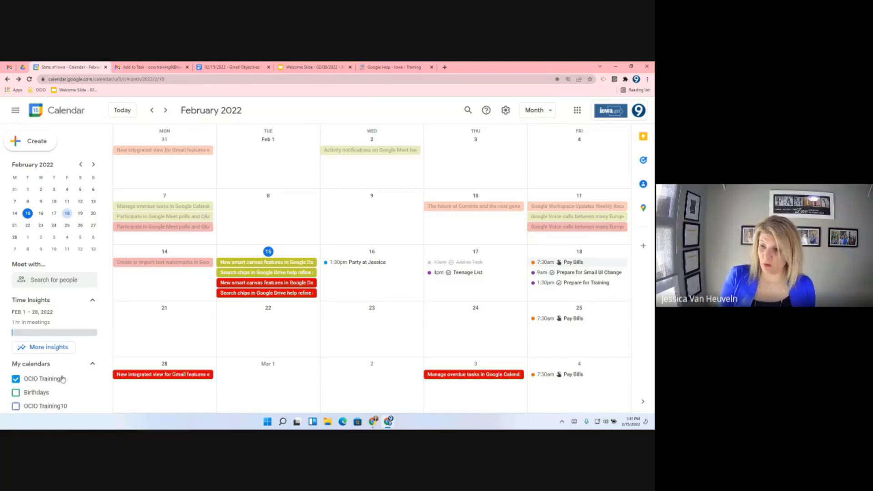
scroll(62, 379, down, 4)
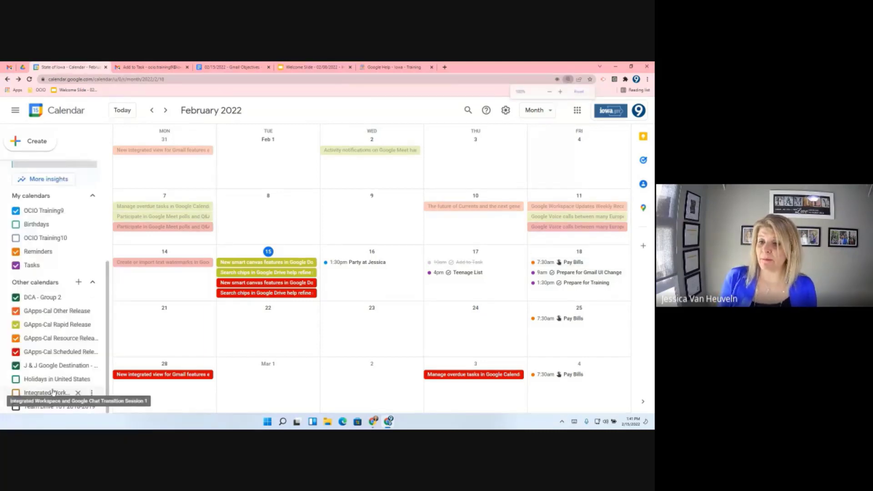
key(ctrl+minus)
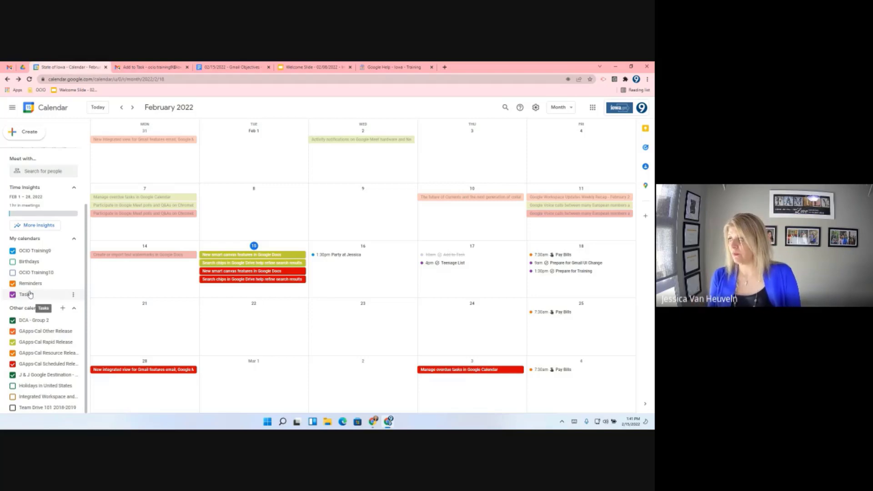
Show the task list beside the calendar, mark "Send out FOrm and Communication" as completed, and undo that completion.
click(646, 149)
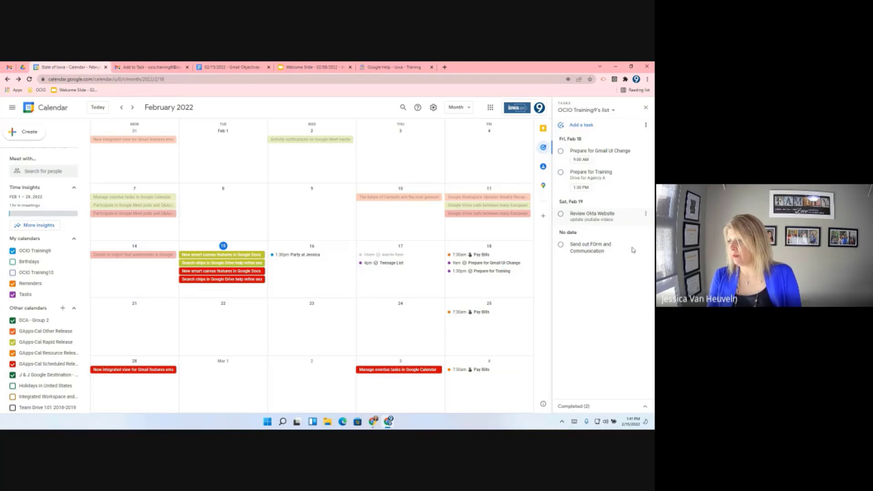
click(583, 246)
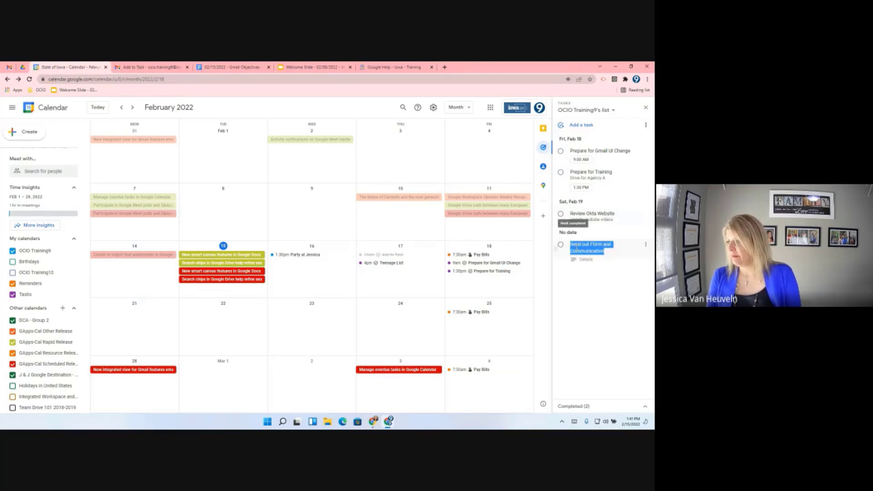
click(646, 245)
click(624, 244)
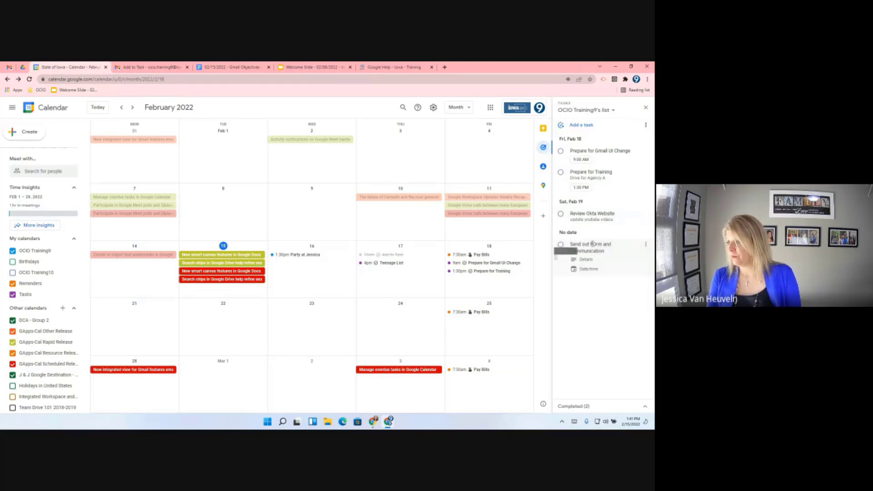
click(564, 248)
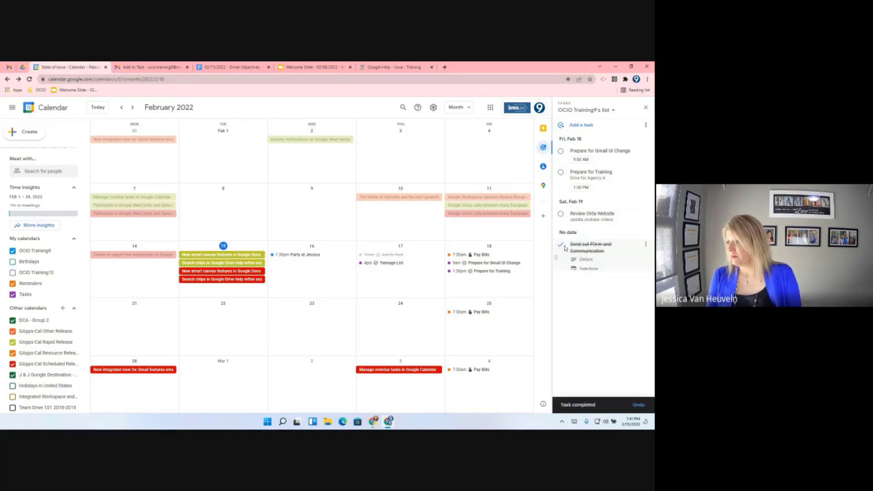
click(638, 405)
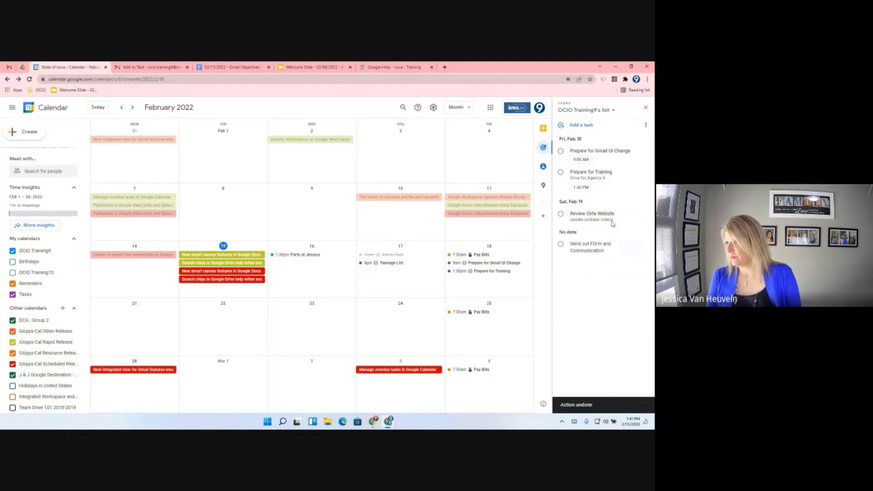
Move the existing reminder to Tasks, choosing OCIO Training9's list as the destination.
click(646, 125)
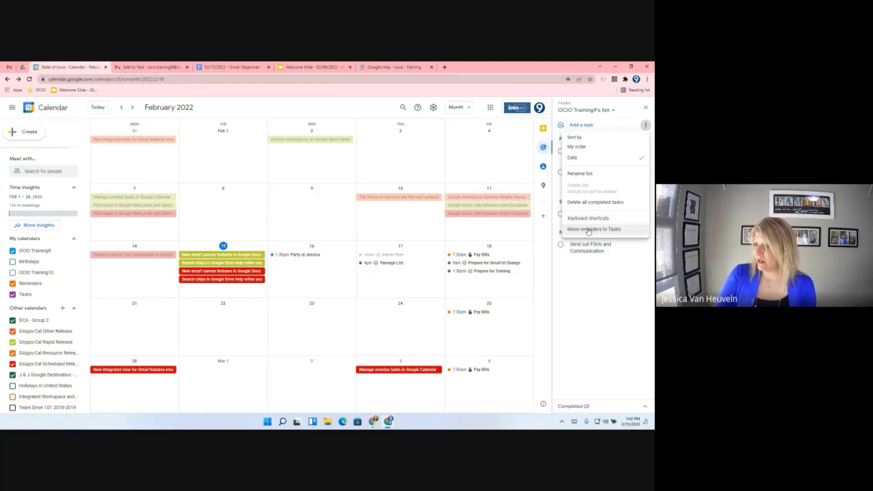
click(589, 231)
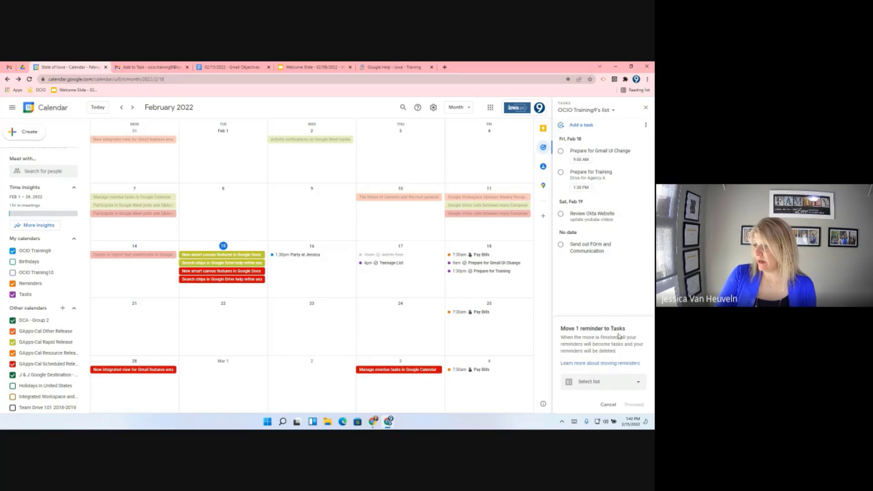
click(627, 387)
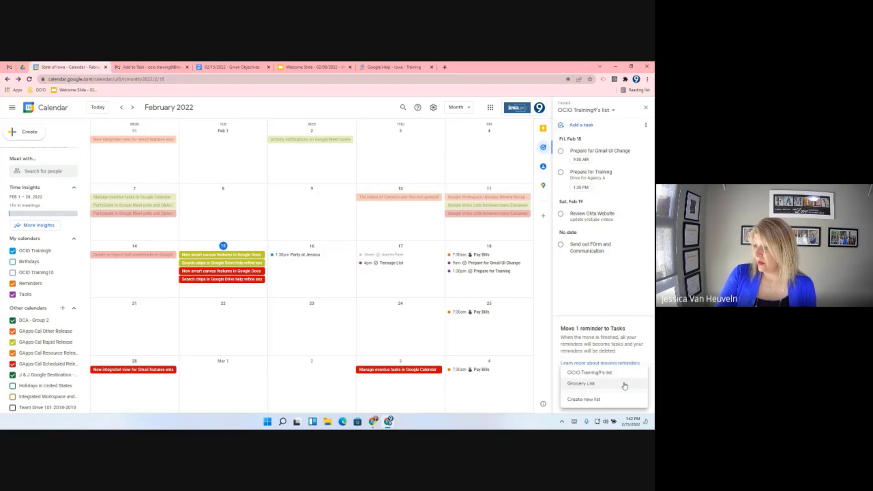
click(622, 373)
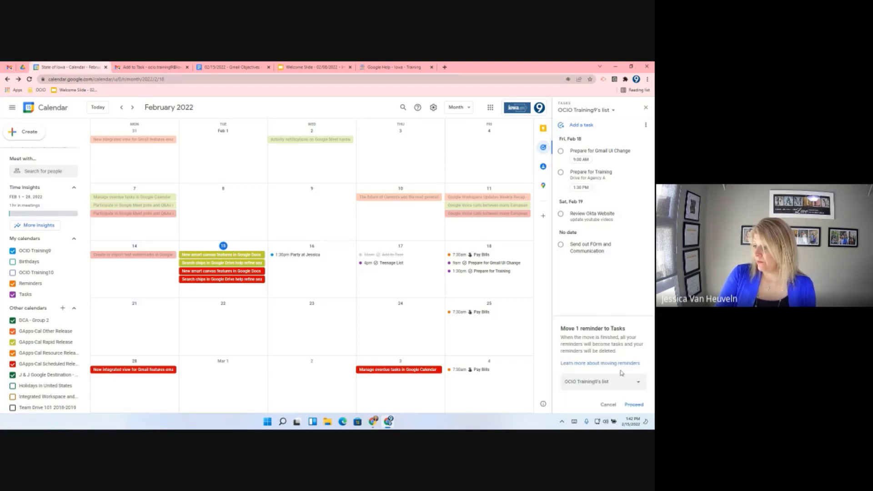
click(639, 406)
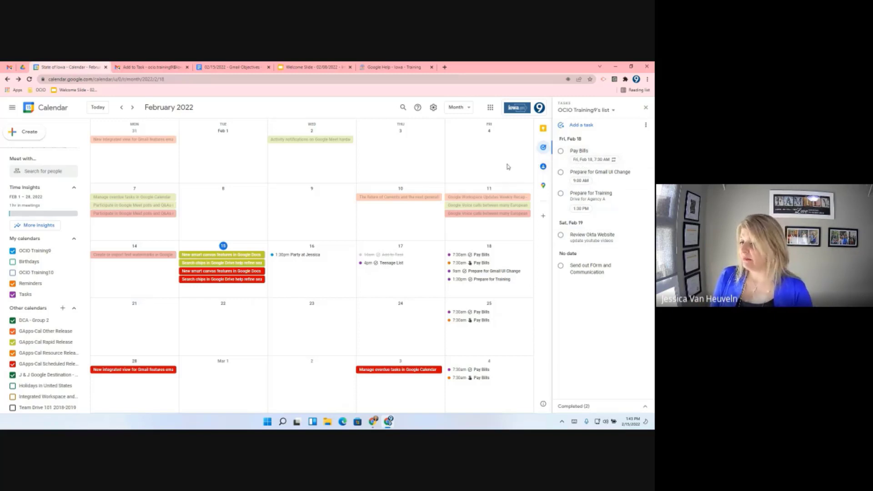
click(645, 126)
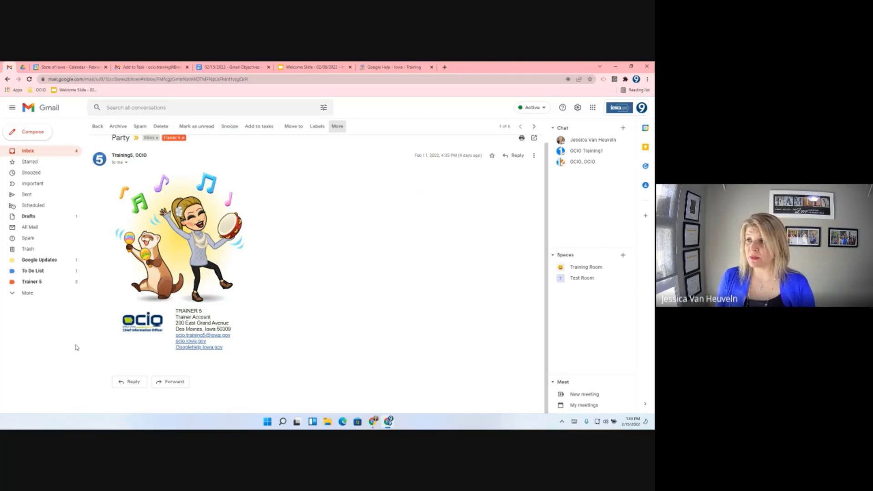
Switch to Gmail and view the tasks of the Training Room space.
click(572, 279)
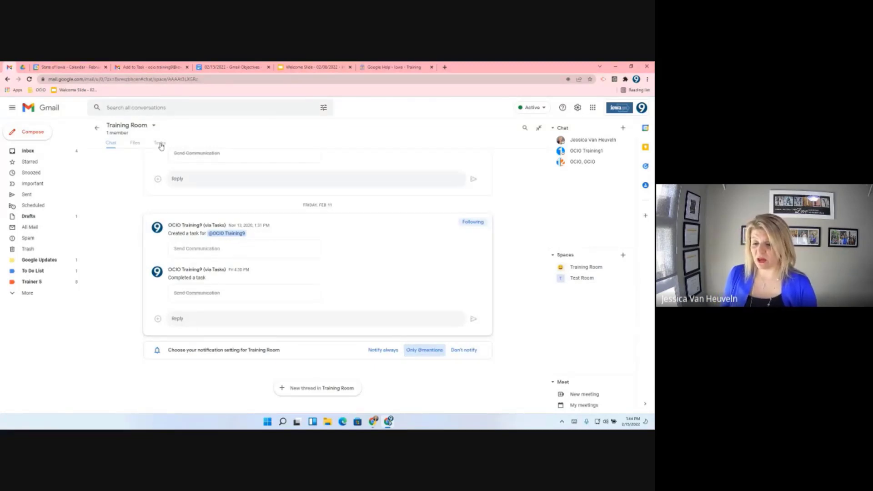
click(160, 144)
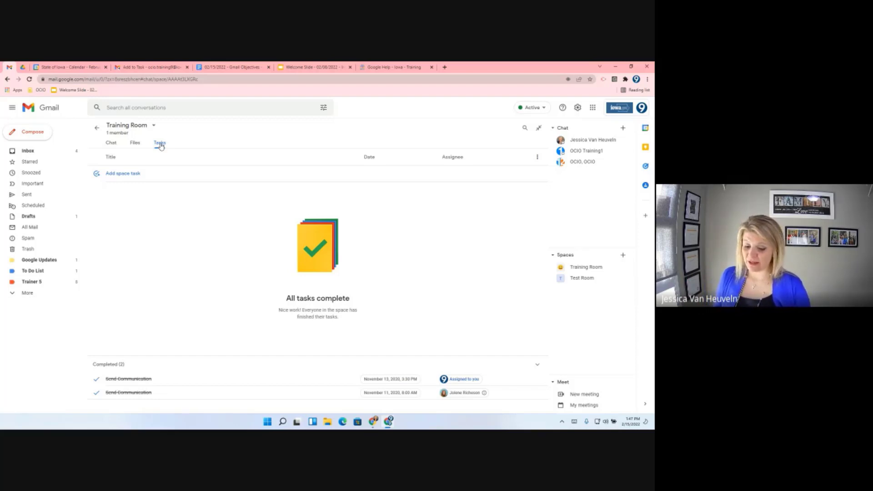
Switch to the Gmail Objectives document in Google Docs and open the Google Help - Cheat Sheet link under Objective 4: Resources.
click(230, 67)
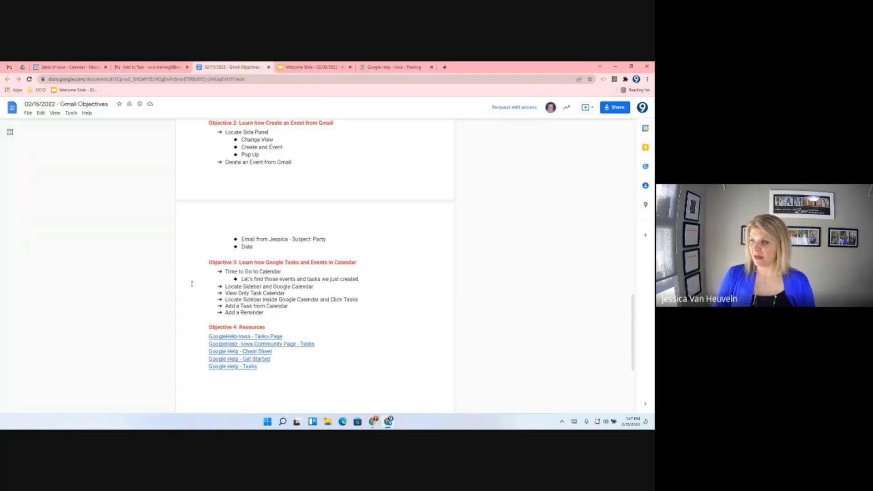
click(249, 338)
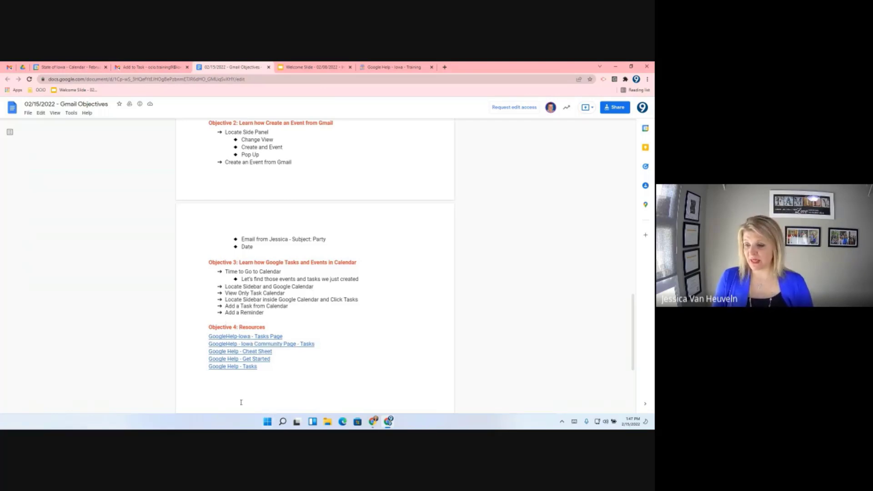
click(253, 352)
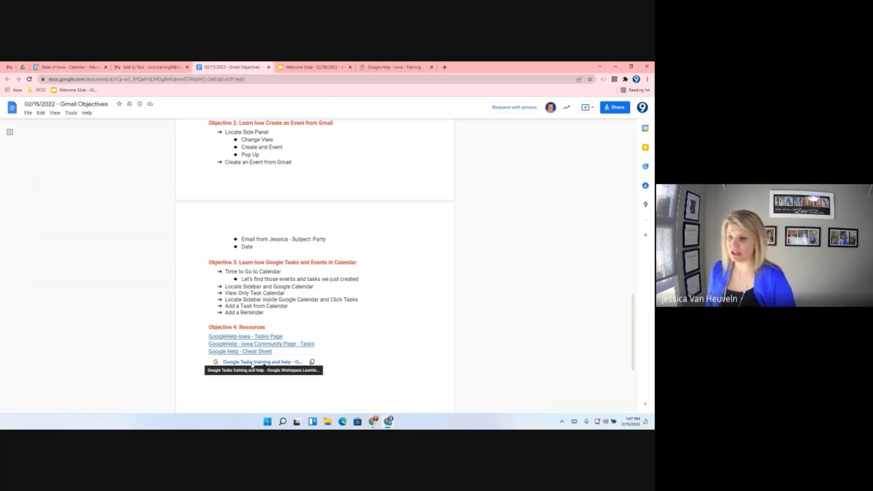
click(253, 363)
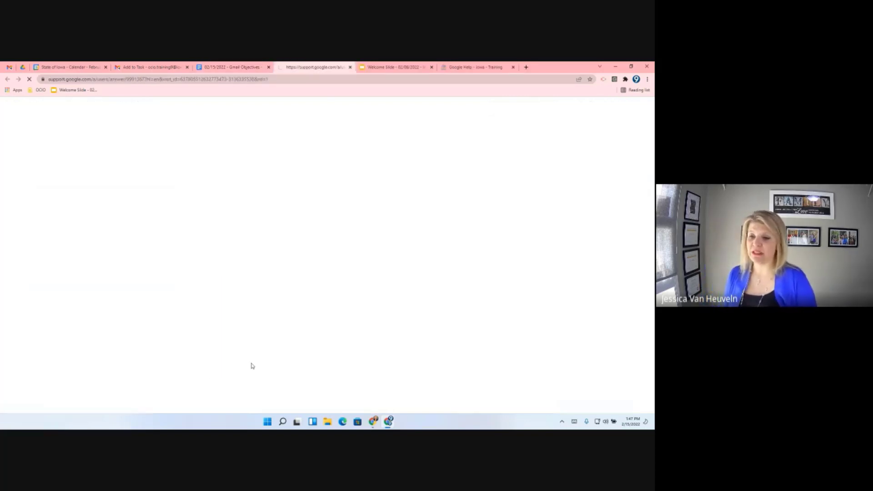